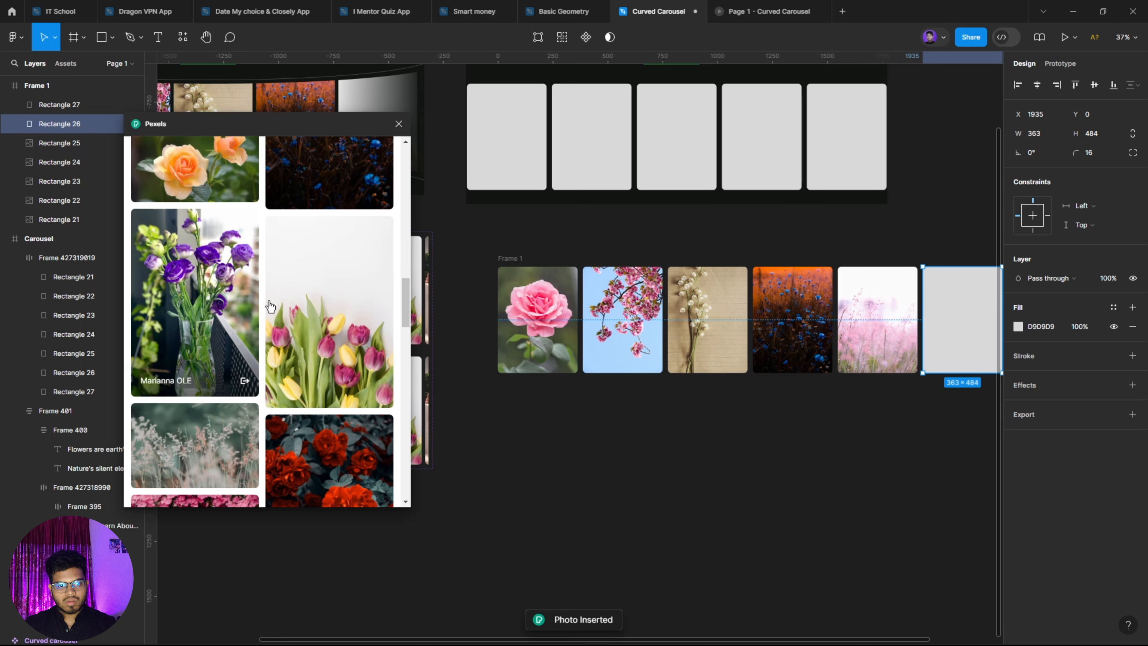
Fill the sixth card with the Pexels tulips photo and the seventh with the pink cherry blossom photo, and close the plugin.
click(320, 329)
scroll(322, 344, down, 3)
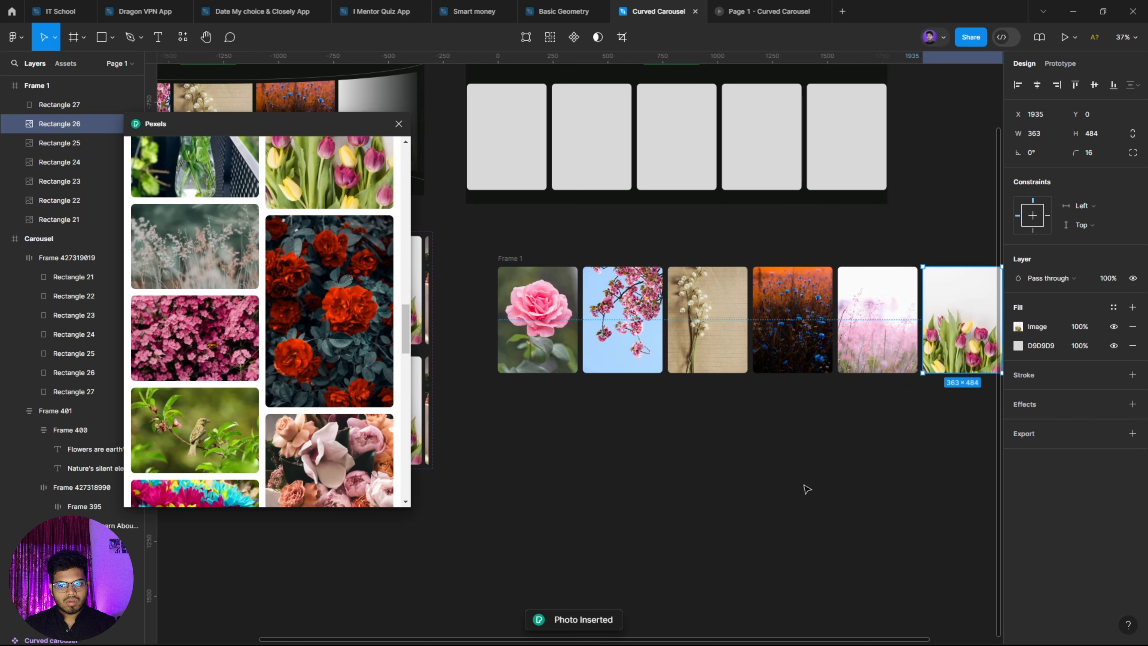
scroll(723, 481, right, 3)
scroll(292, 414, down, 4)
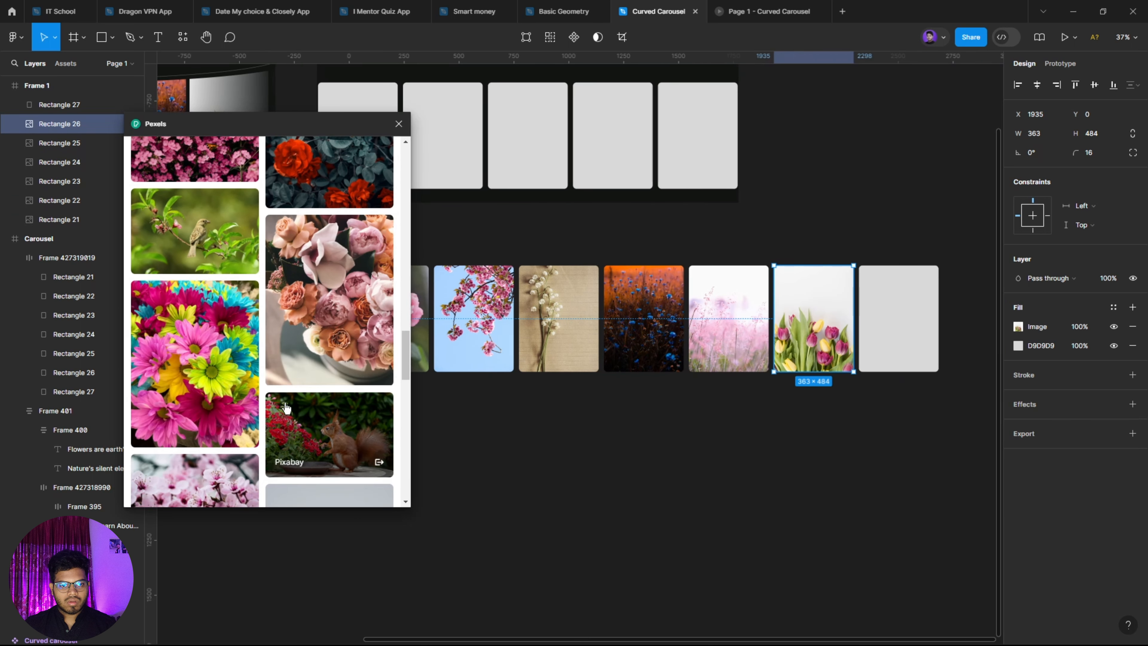
click(881, 364)
scroll(323, 437, down, 5)
scroll(322, 438, down, 1)
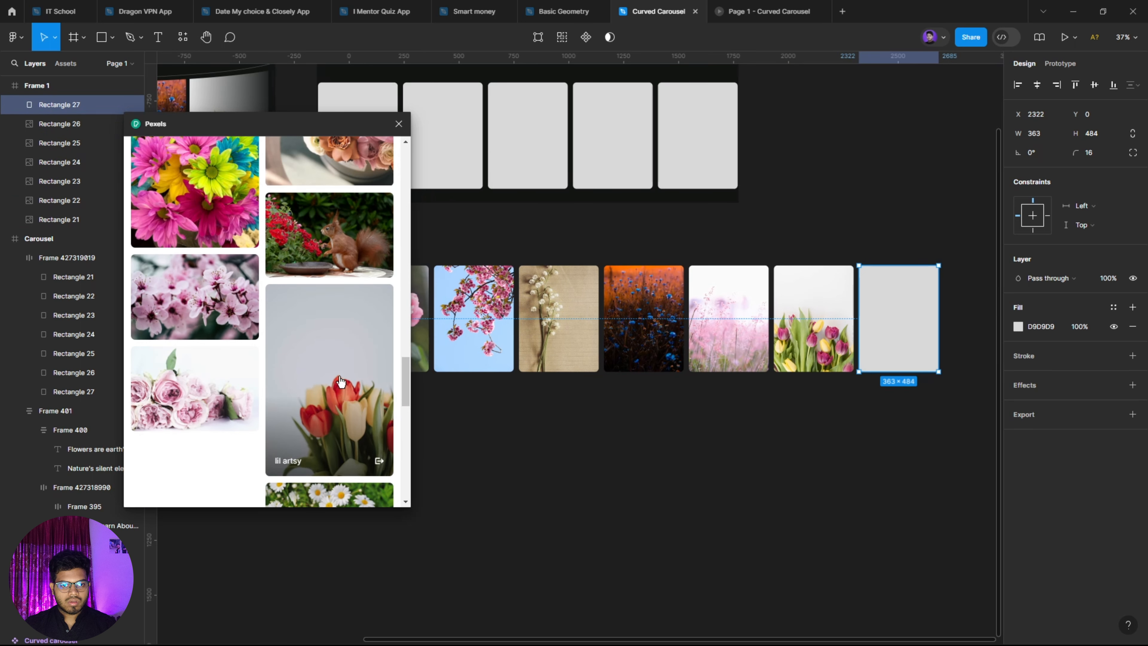
scroll(340, 381, down, 3)
scroll(178, 285, up, 3)
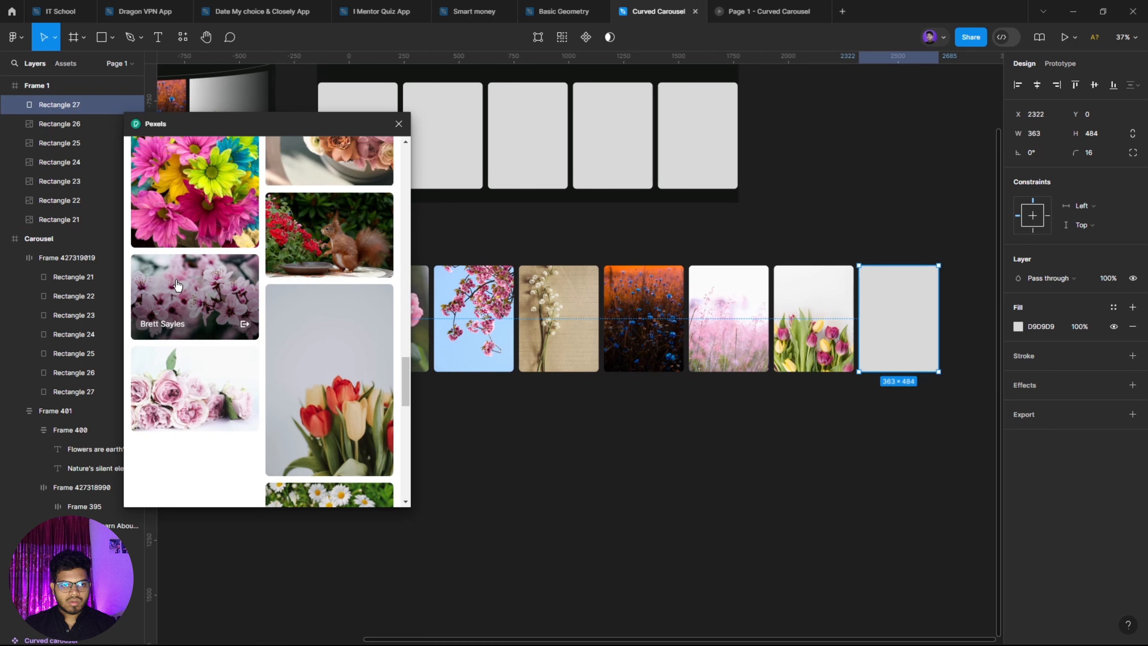
click(177, 285)
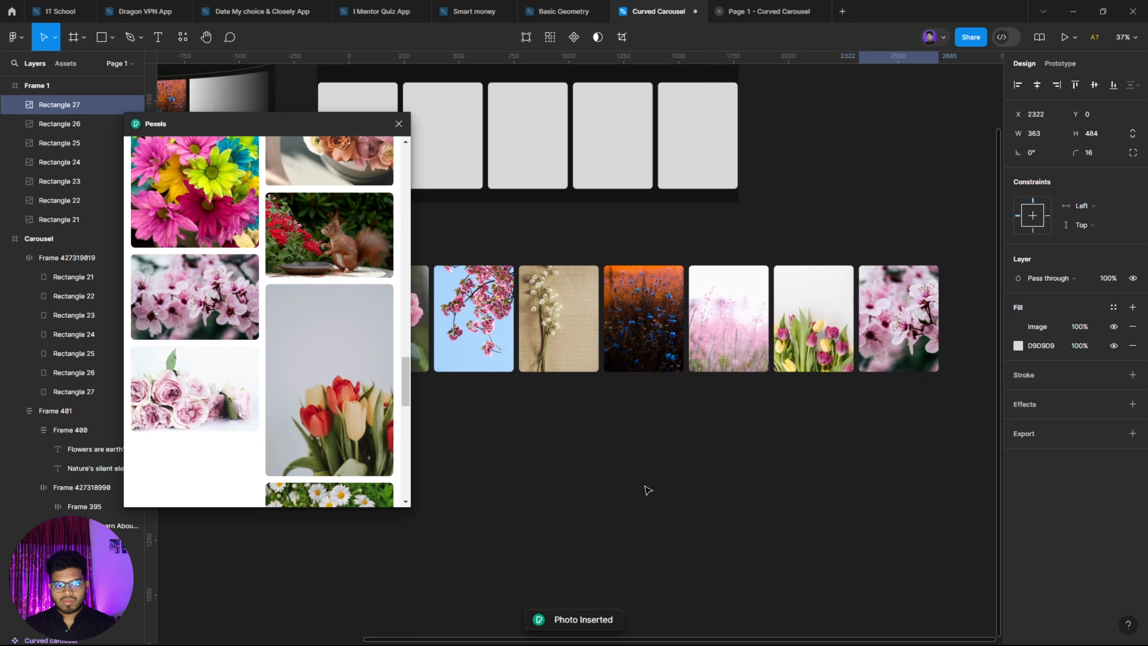
scroll(283, 415, down, 5)
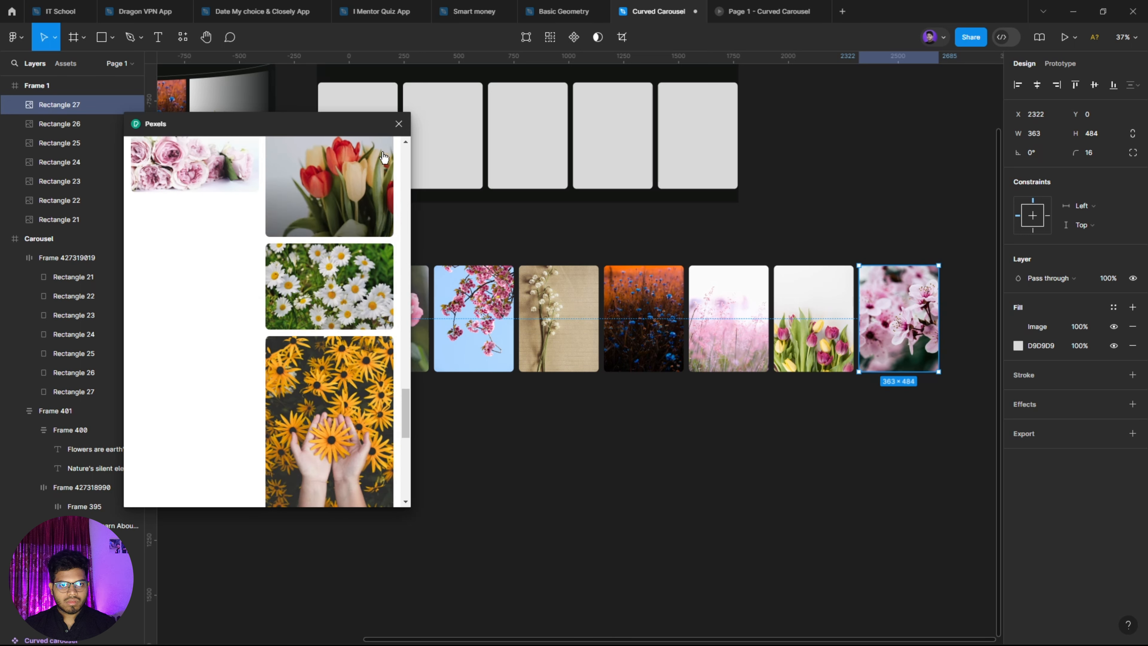
click(398, 124)
click(671, 479)
scroll(663, 490, right, 2)
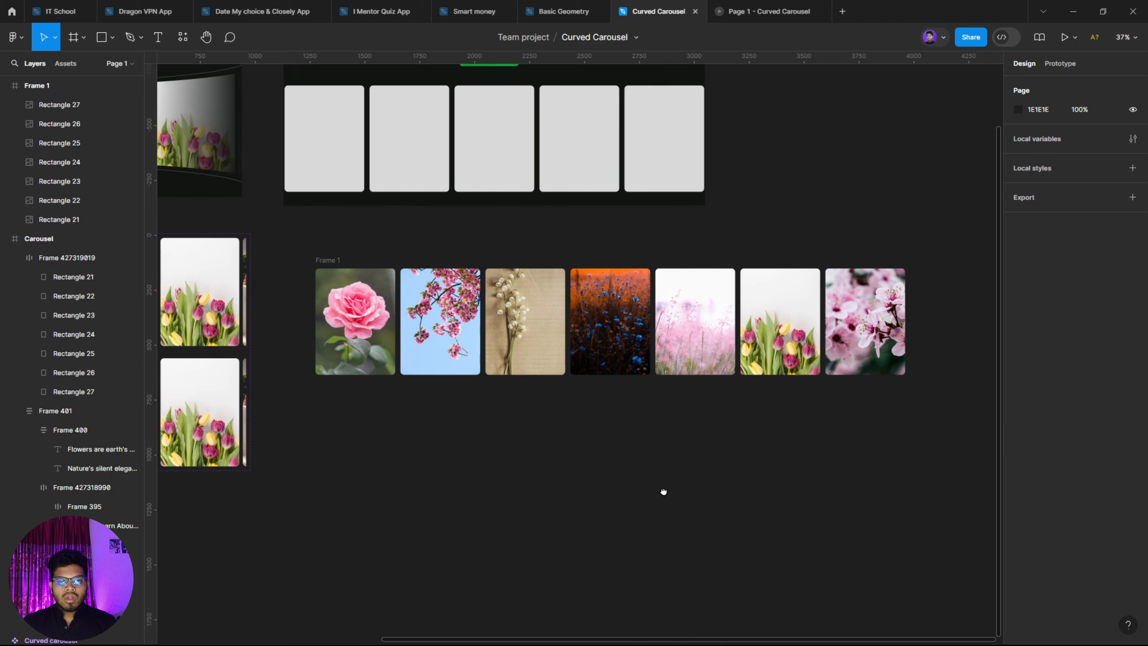
scroll(687, 484, right, 2)
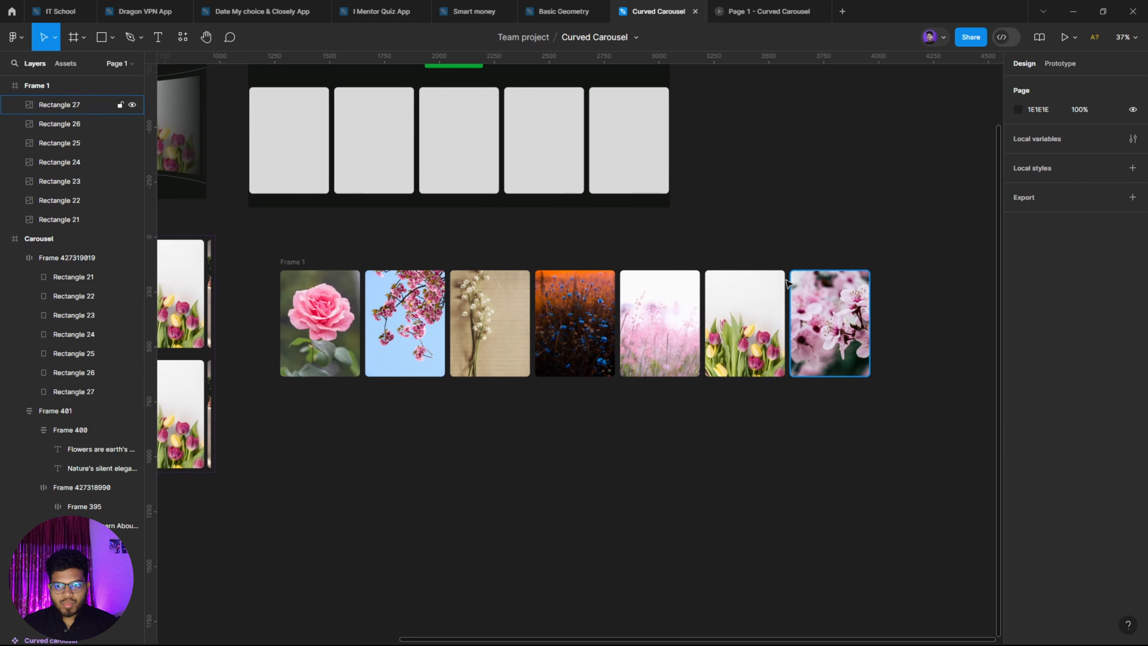
click(292, 261)
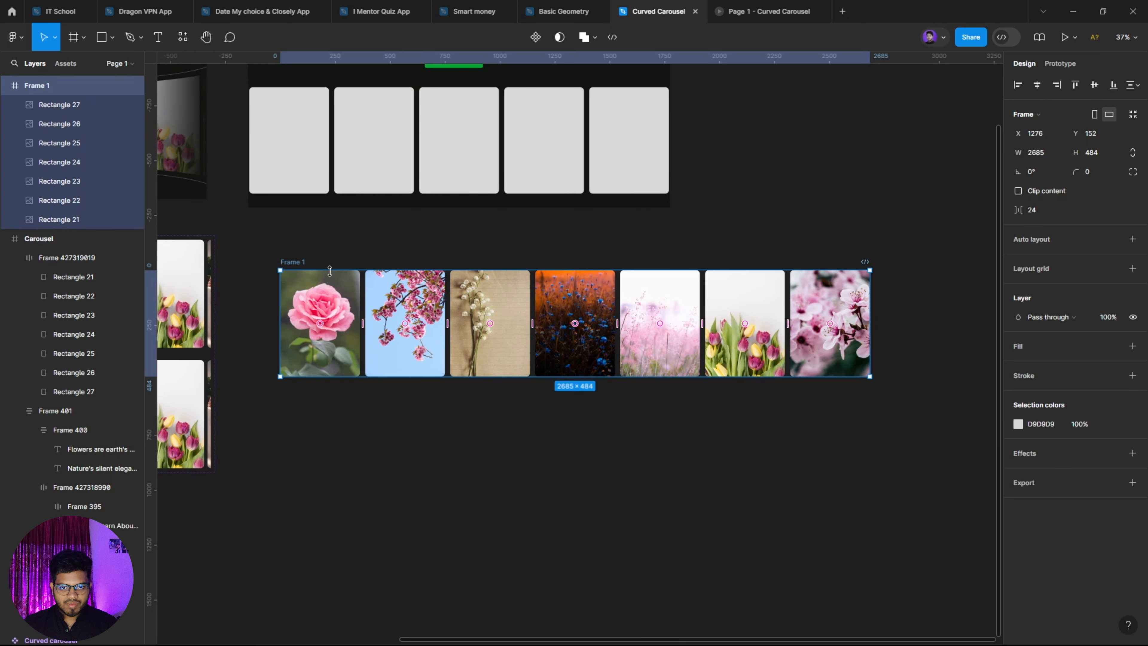
click(369, 239)
scroll(582, 239, right, 1)
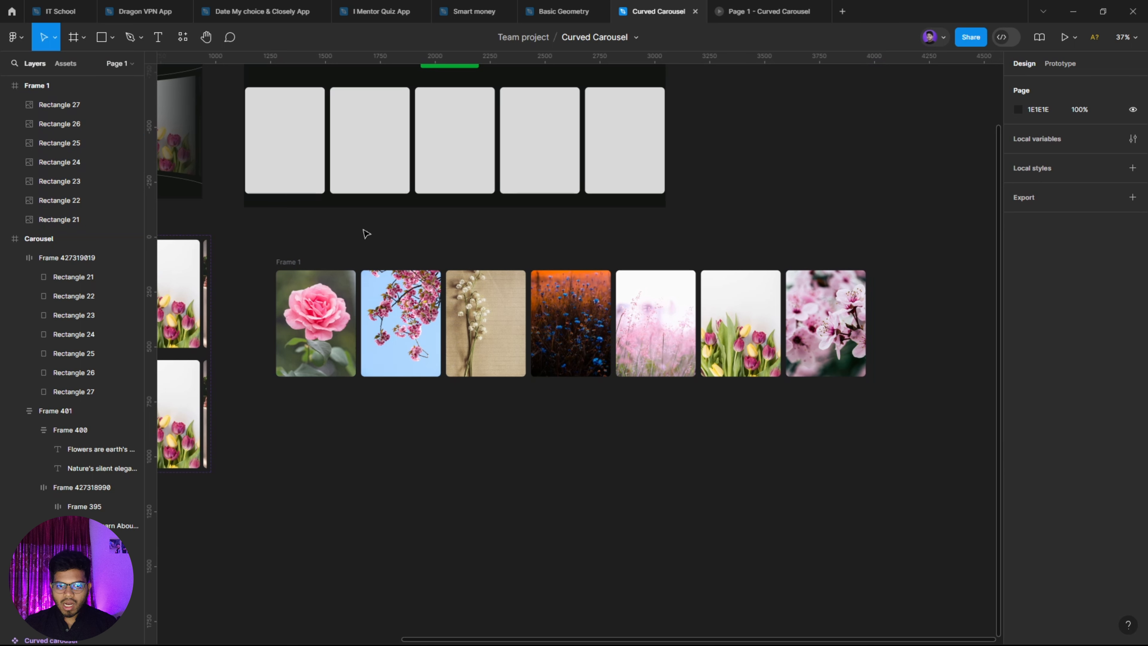
drag(454, 236, 459, 241)
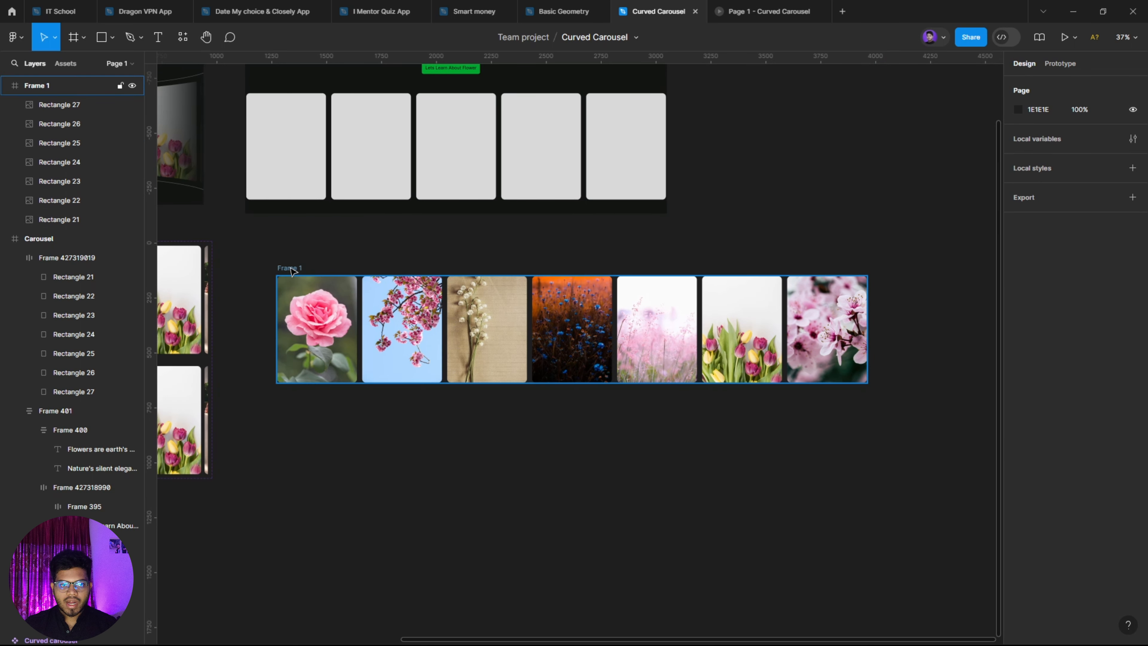
Ungroup Frame 1 and wrap its seven photo cards in a horizontal auto layout frame.
click(307, 268)
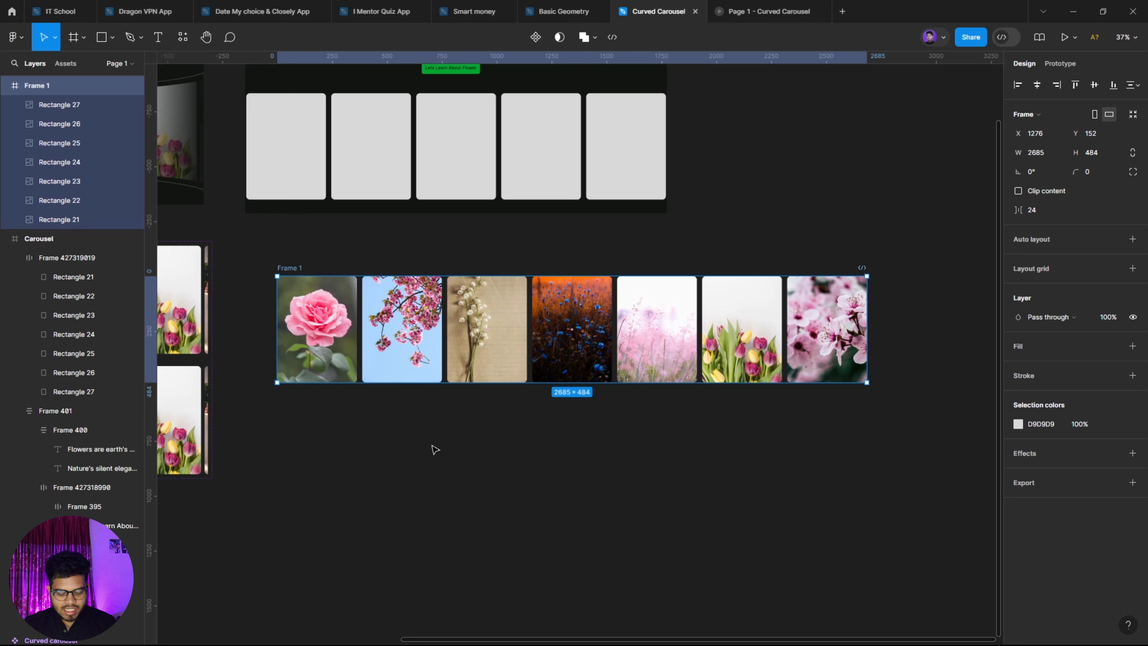
key(ctrl+shift+g)
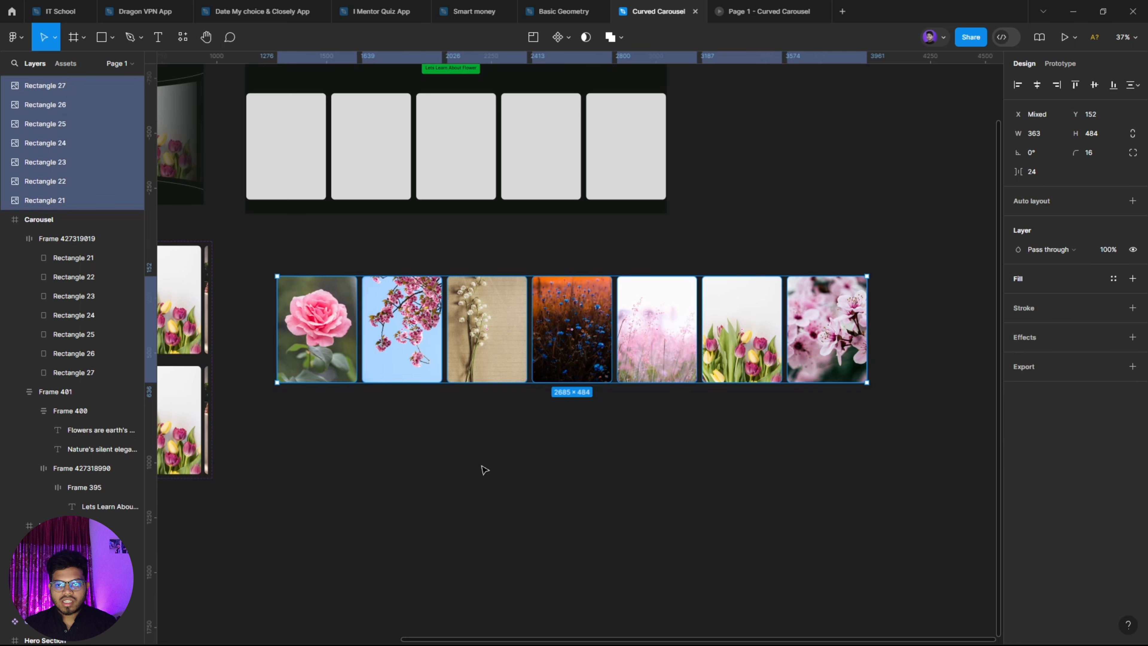
click(485, 471)
click(798, 319)
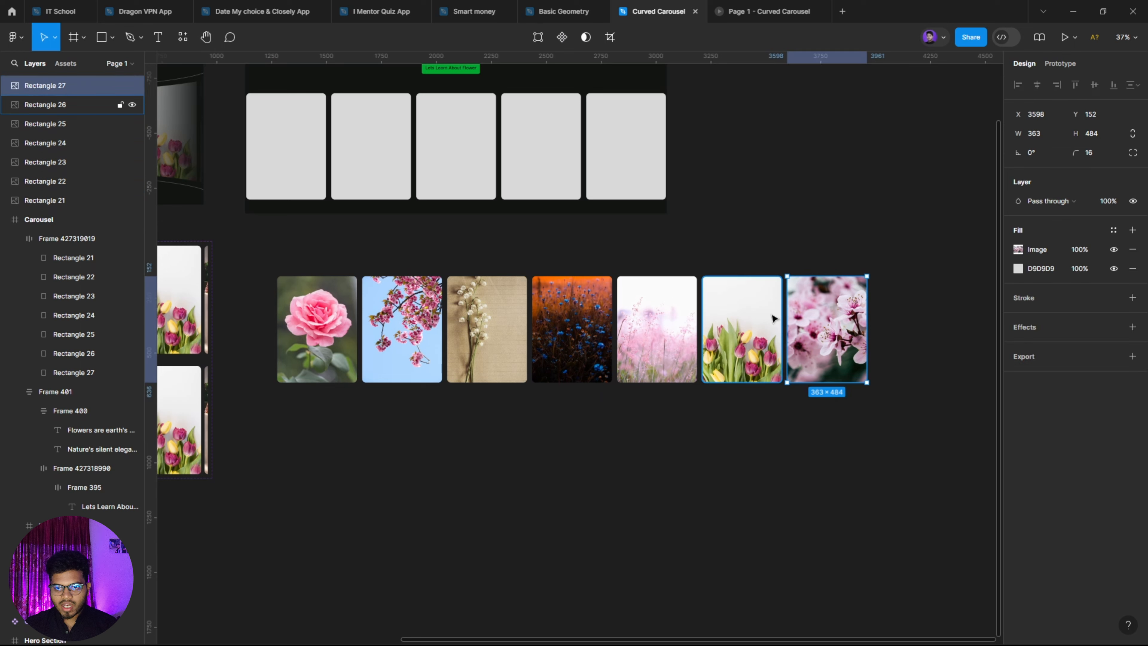
drag(253, 244, 938, 452)
key(shift+a)
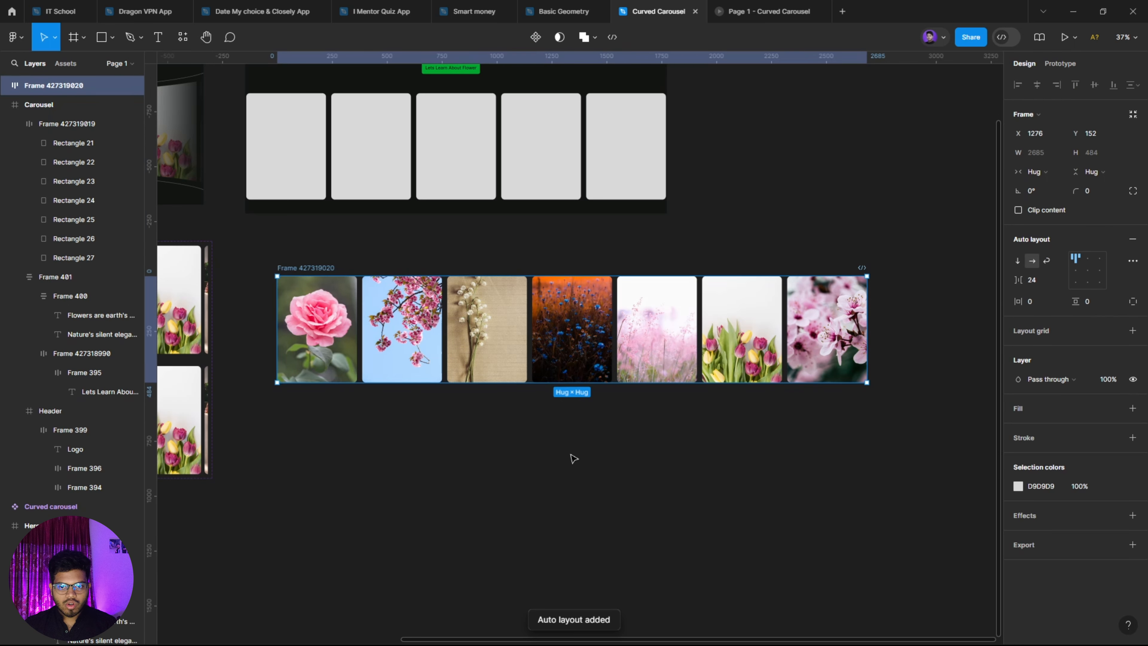
Copy the seven photo cards and paste them into the same auto layout frame to extend the row to fourteen cards.
key(Return)
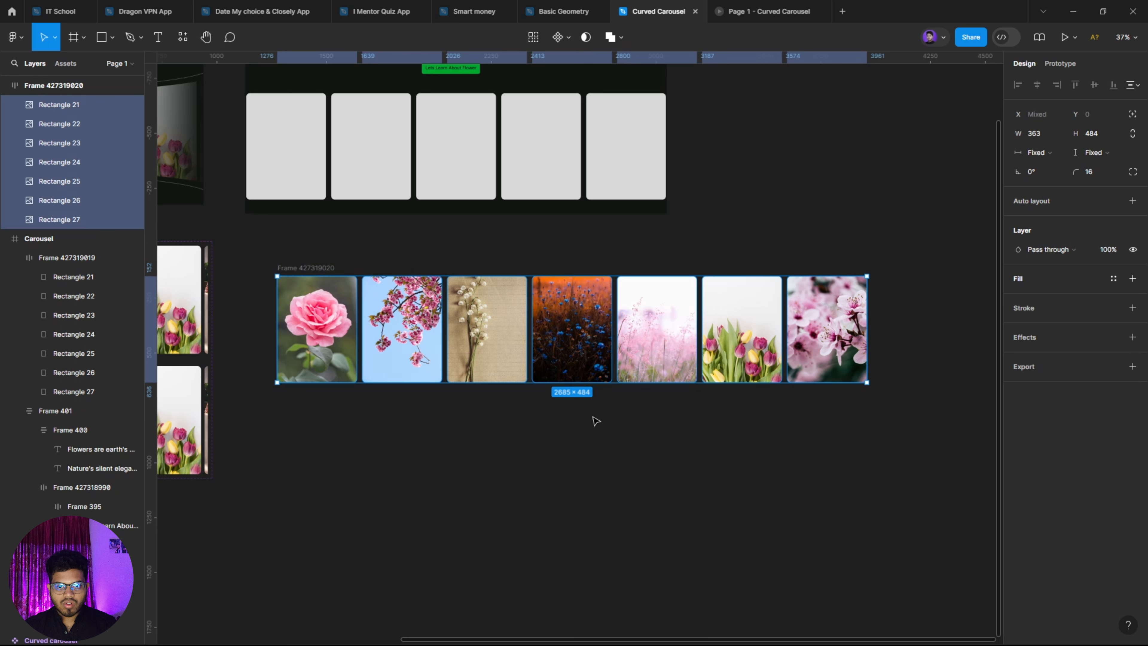
click(596, 446)
click(302, 267)
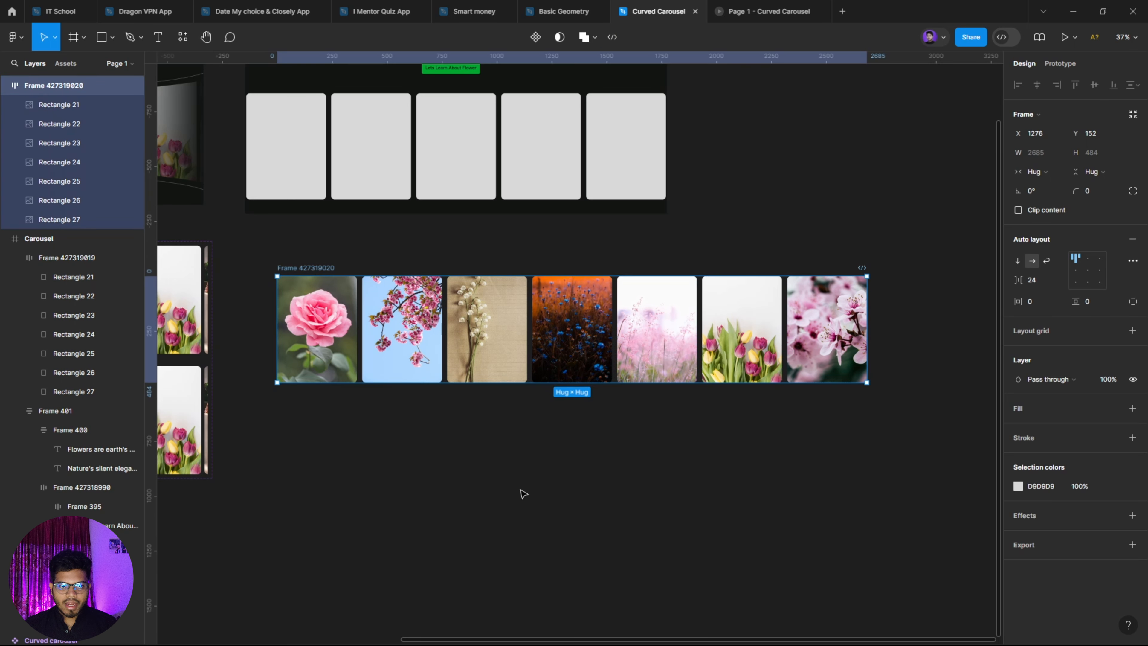
key(ctrl+v)
click(597, 521)
drag(723, 515, 486, 474)
scroll(640, 512, down, 2)
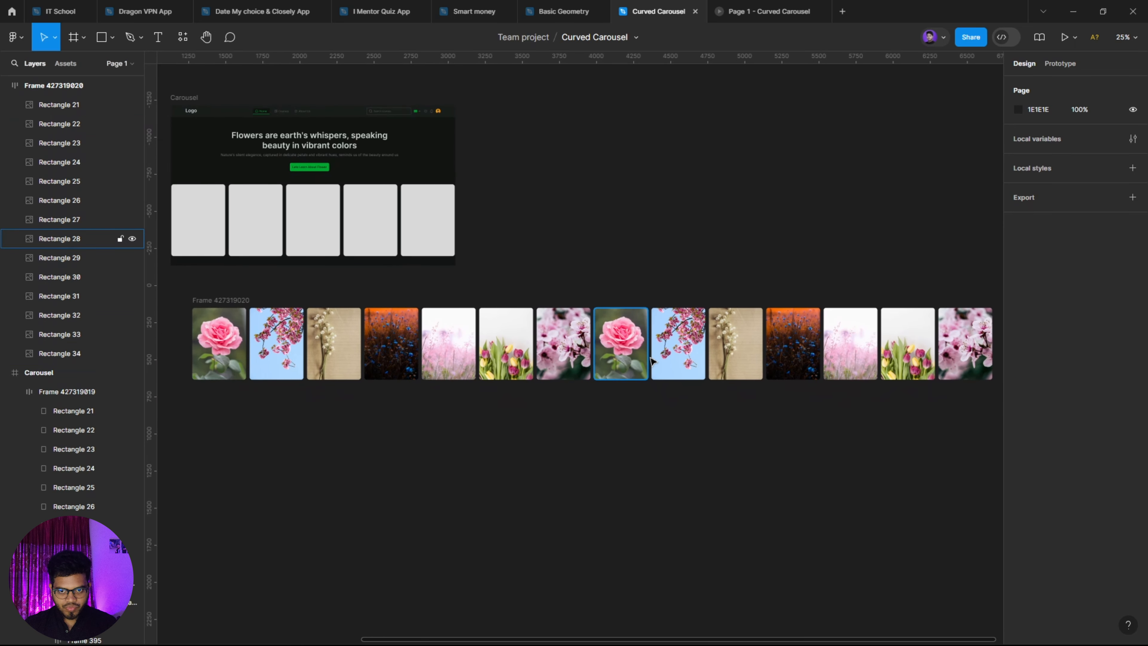
scroll(592, 414, left, 3)
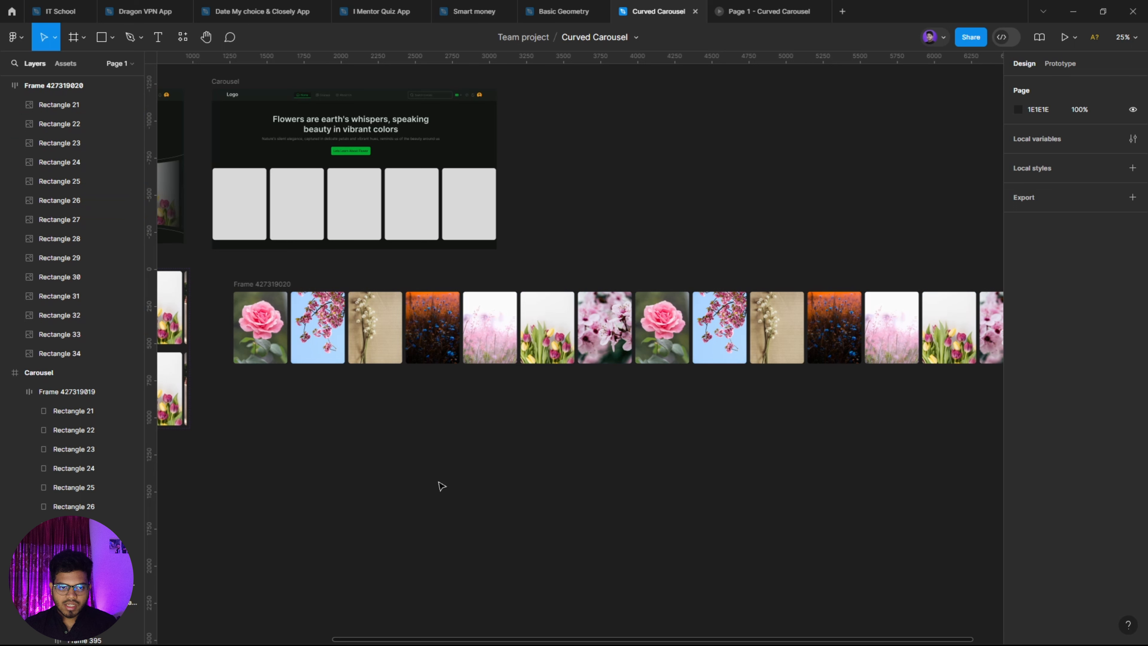
scroll(469, 487, left, 2)
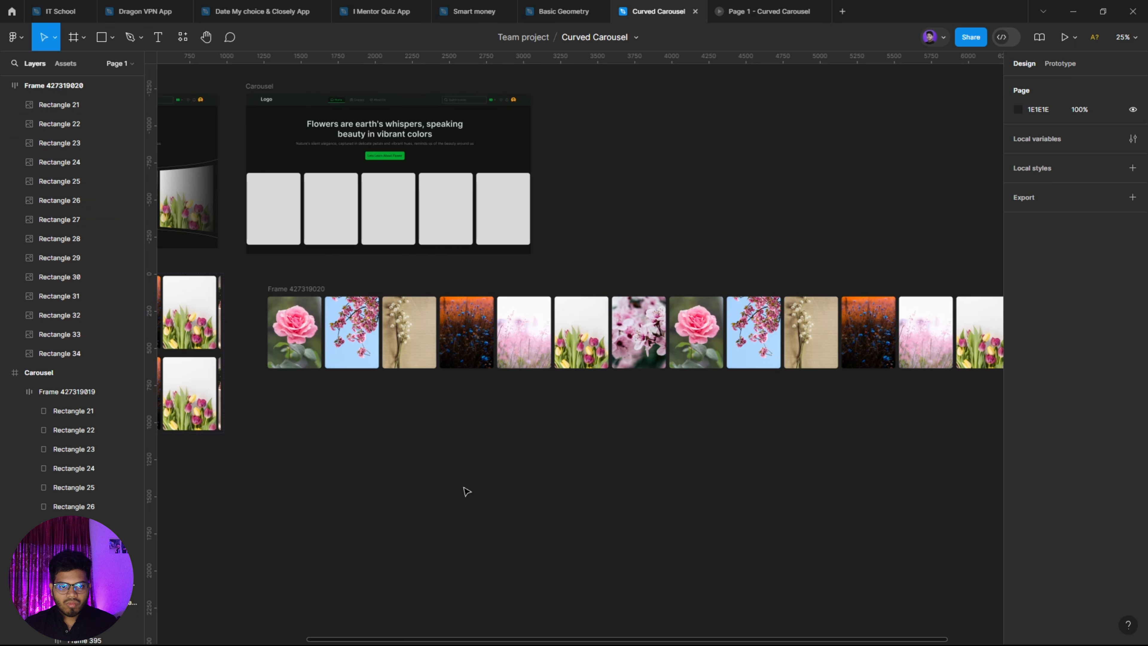
Wrap the fourteen-card row in a new plain frame and ungroup the nested auto layout frame inside it.
right_click(298, 291)
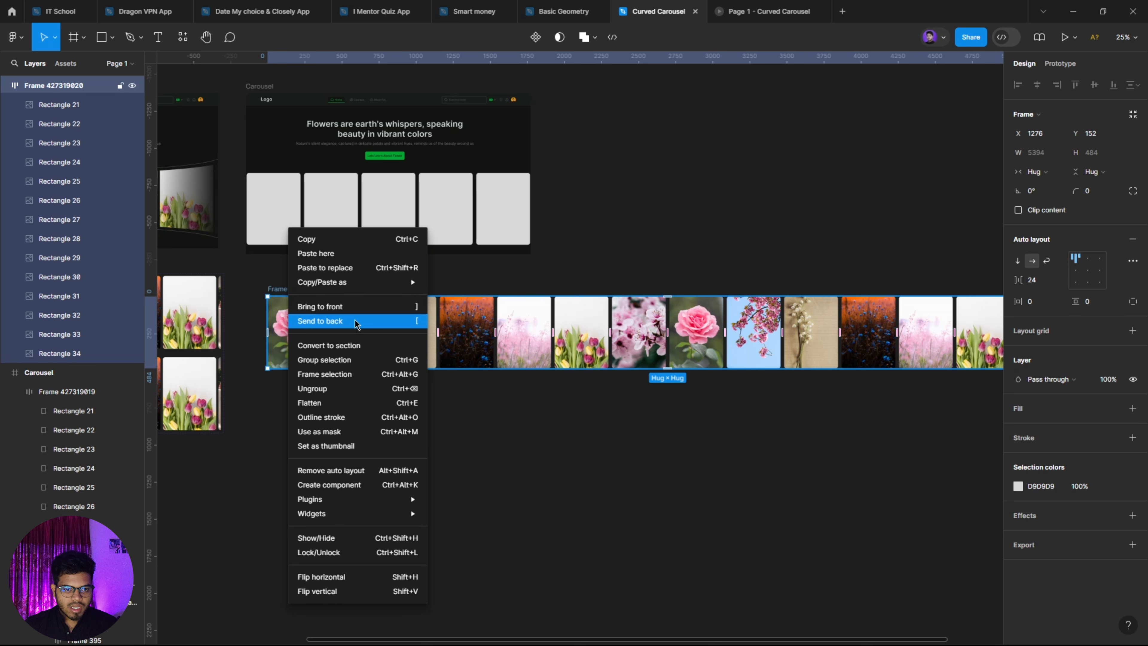
click(360, 374)
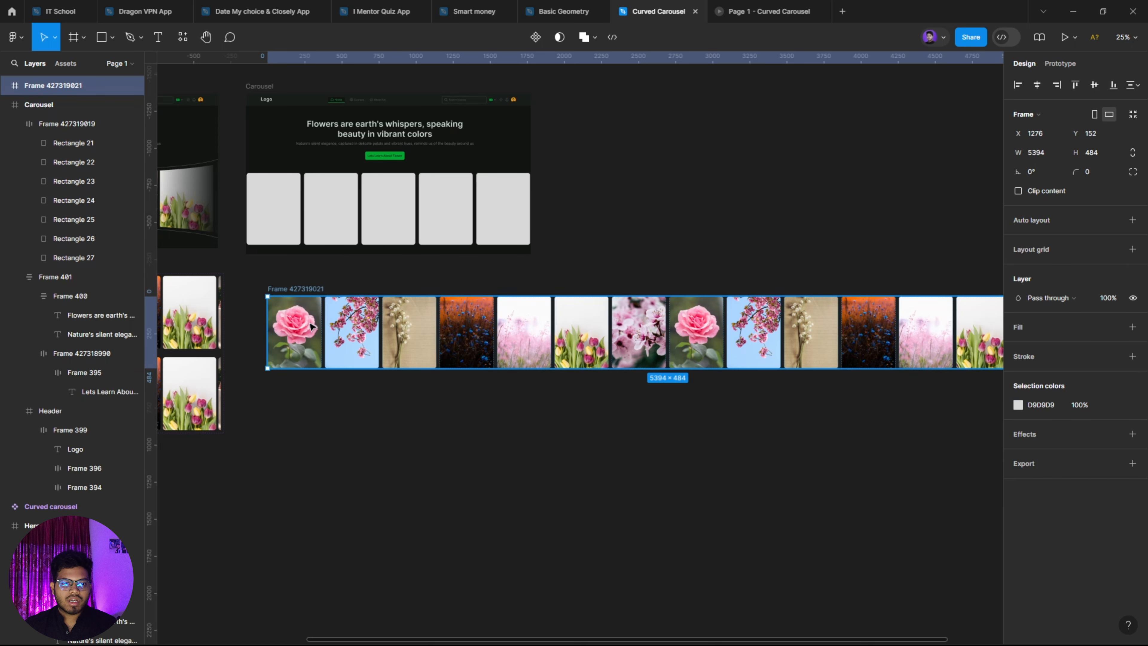
click(6, 85)
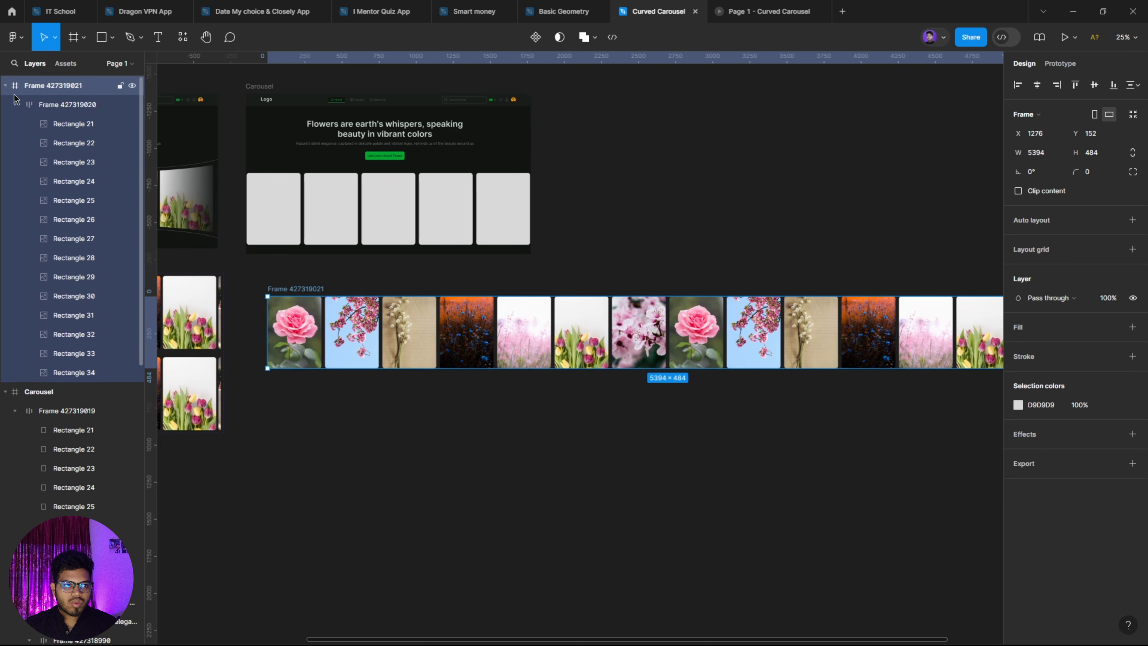
click(17, 104)
click(15, 104)
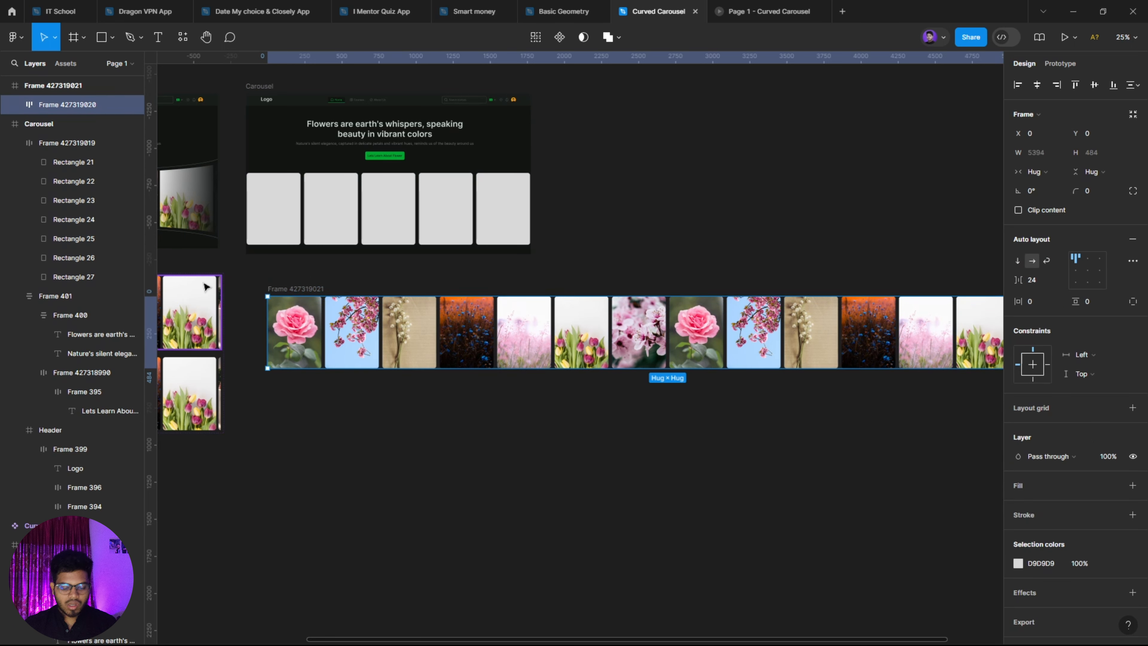
key(ctrl+shift+g)
click(409, 449)
Rename the frame holding the fourteen photo cards as Frame 1.
click(306, 290)
double_click(305, 289)
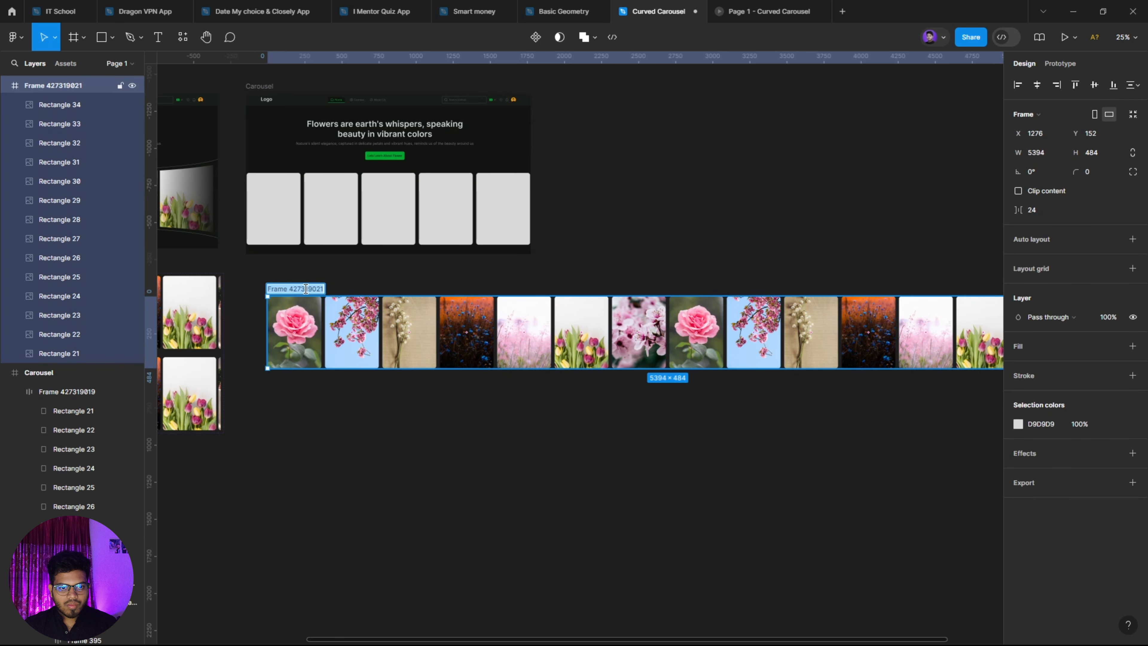
double_click(308, 288)
text(1)
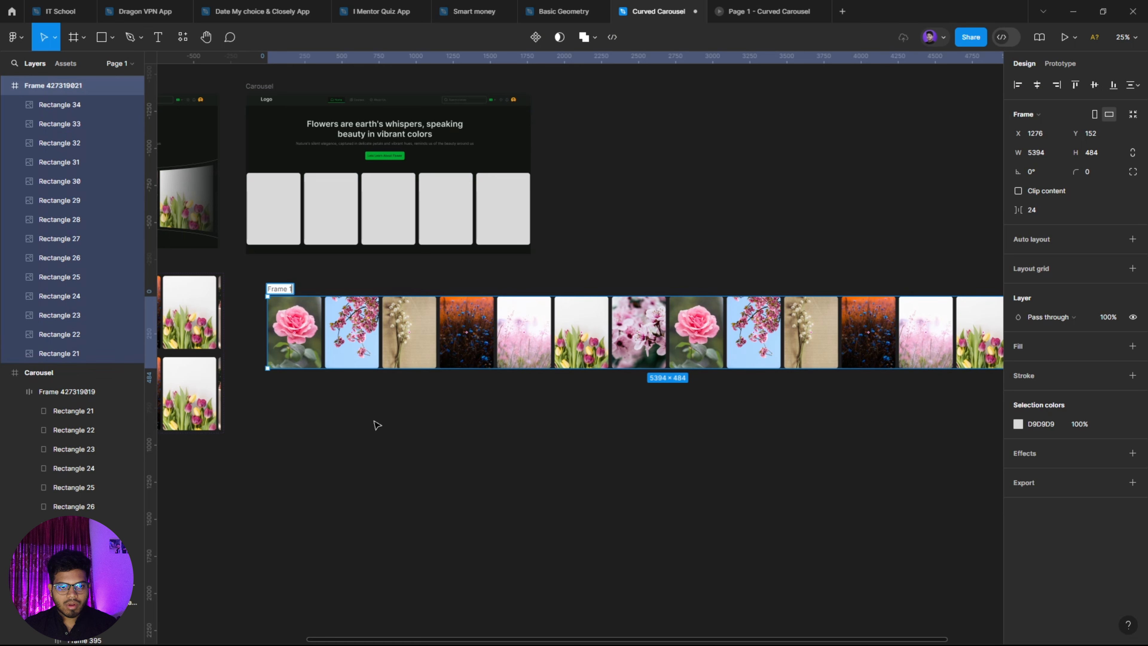
click(377, 425)
Duplicate Frame 1 and place the copy directly below it, at X 1276, Y 757.
click(282, 288)
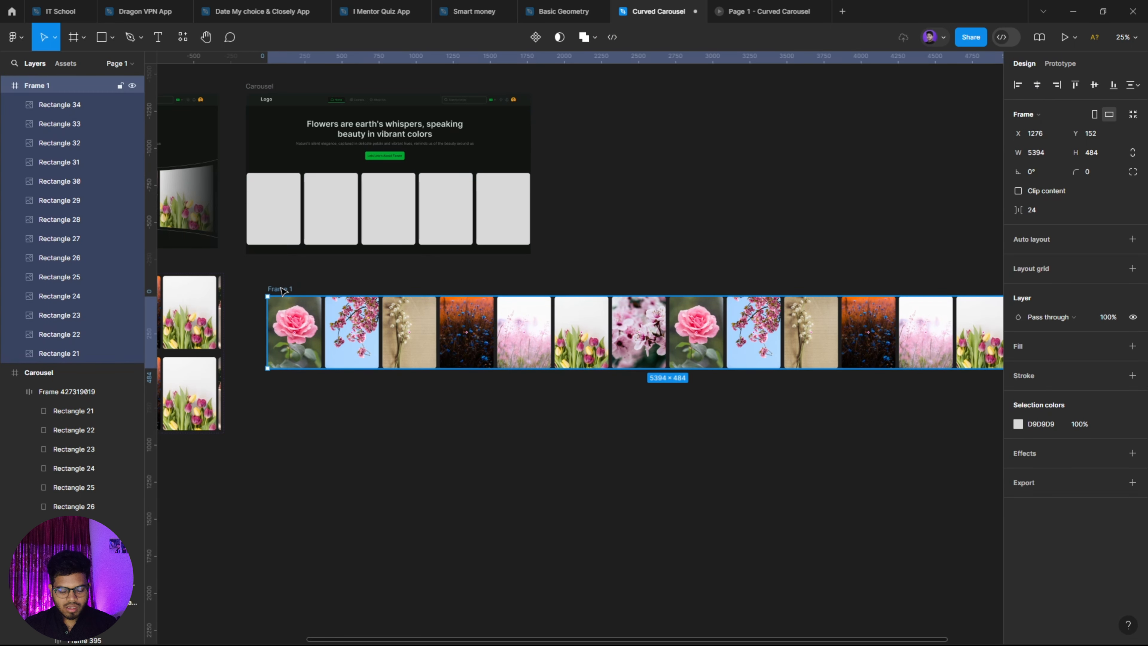
key(ctrl+d)
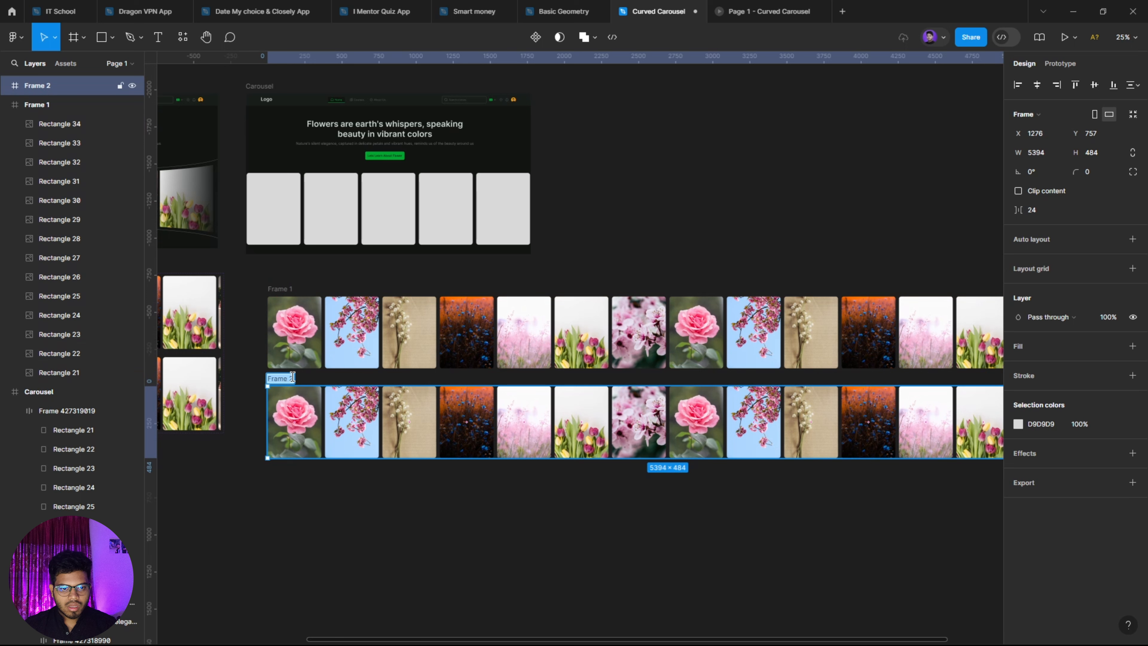
click(326, 530)
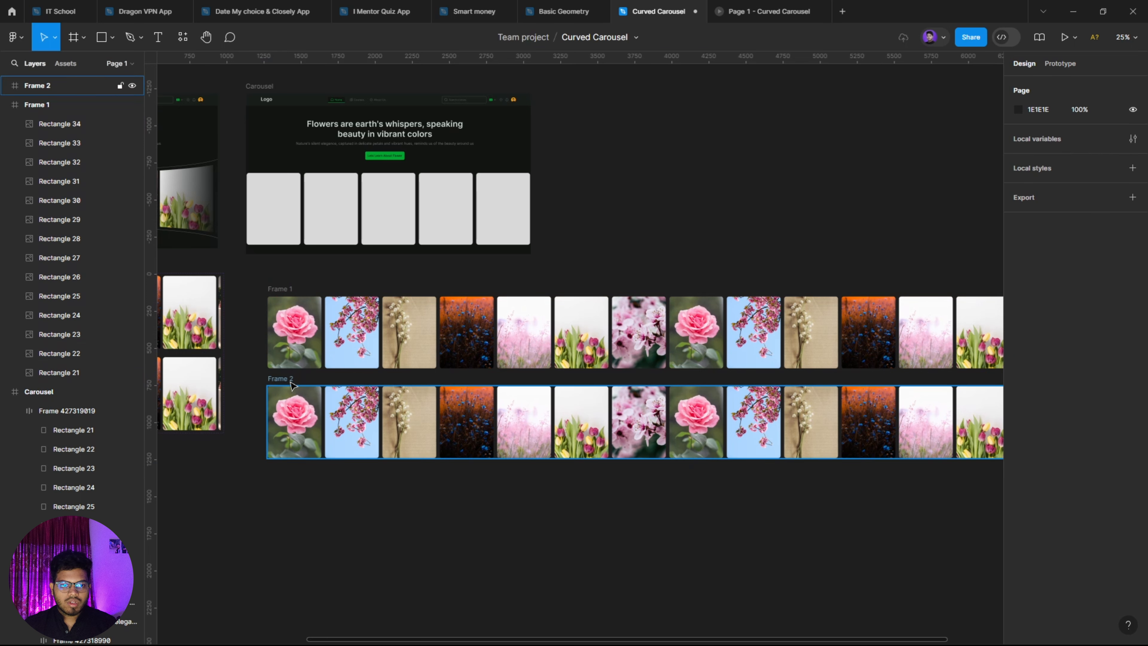
scroll(447, 470, up, 2)
scroll(447, 470, left, 2)
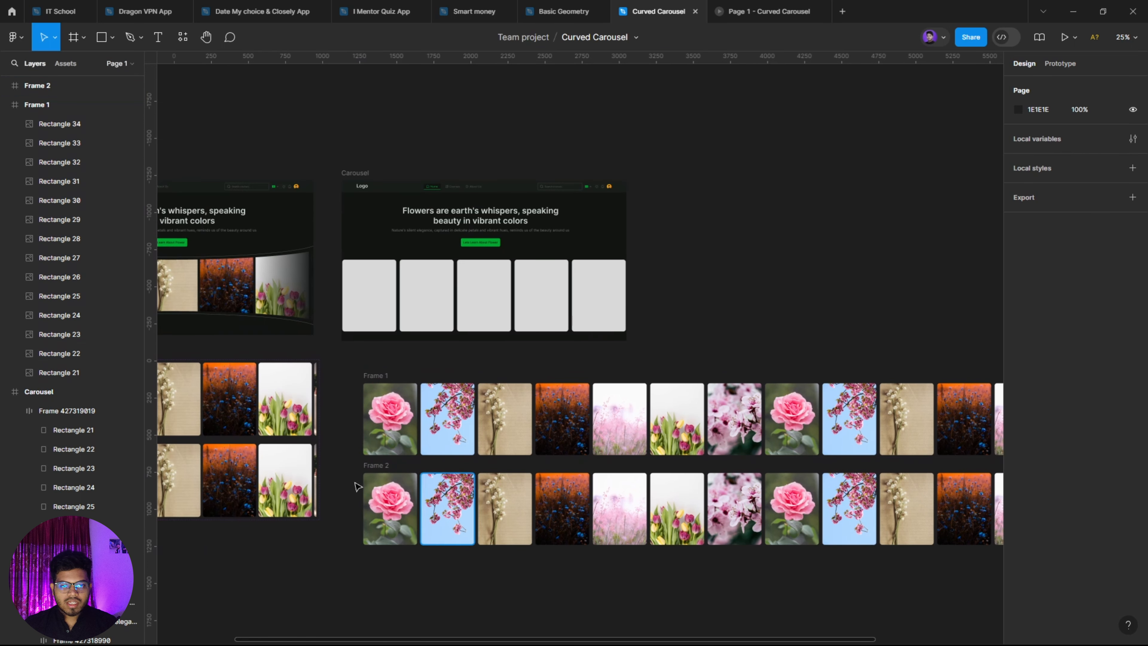
Move the Carousel frame to X 1585, Y -1109 above the photo rows and select its row of placeholder cards.
drag(355, 173, 376, 198)
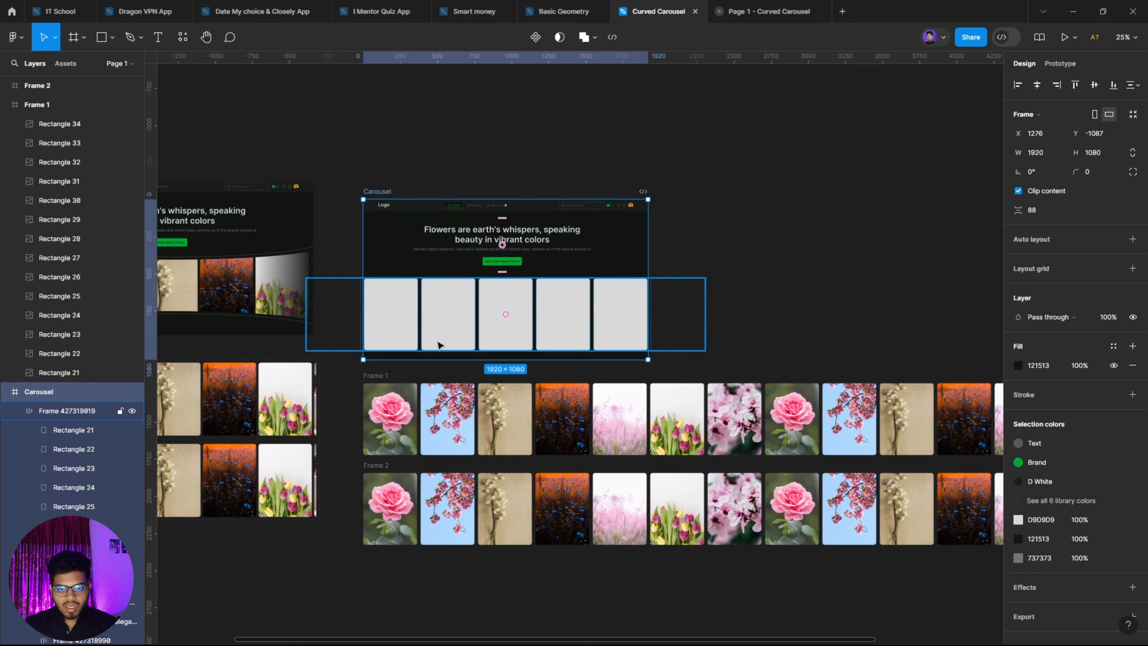
scroll(452, 353, up, 5)
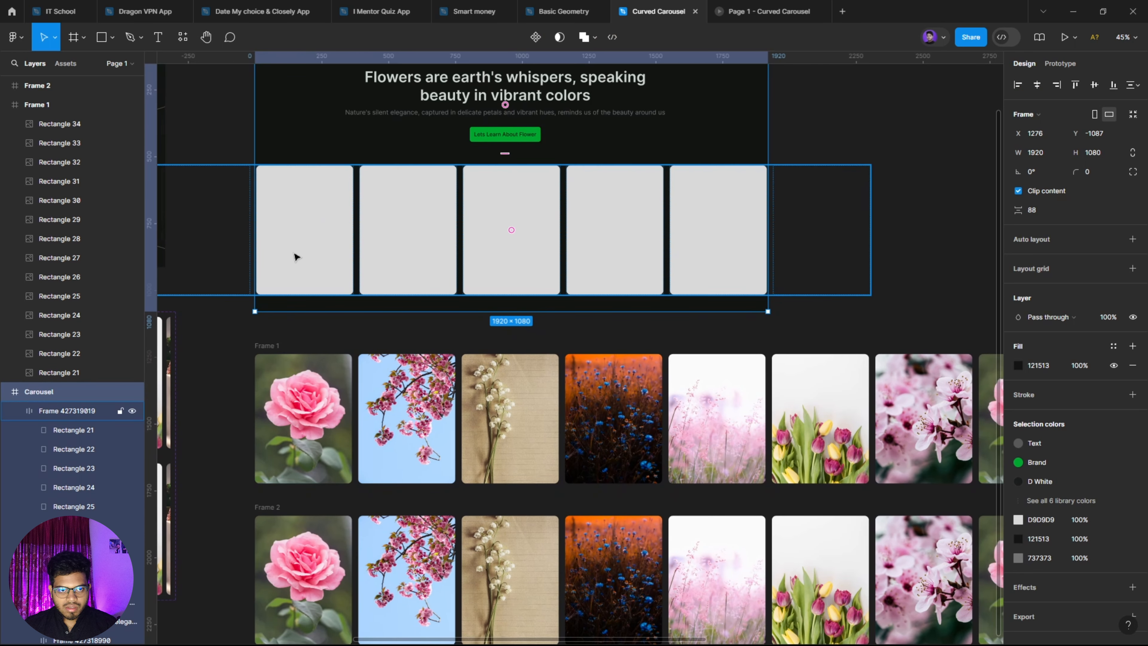
scroll(433, 337, up, 3)
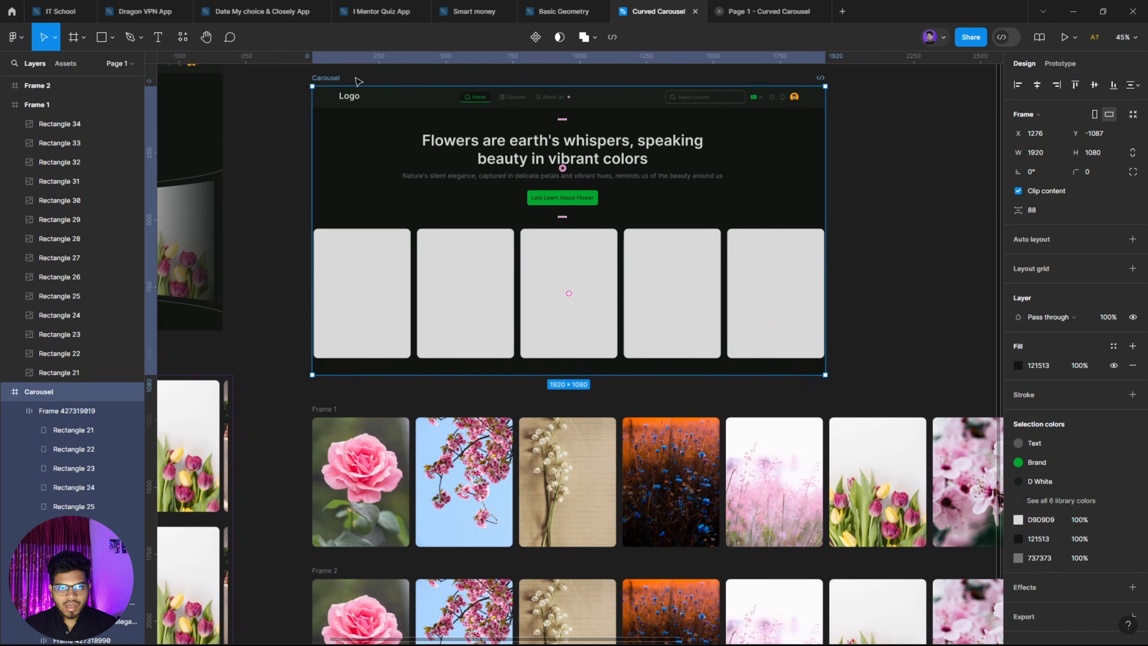
drag(327, 79, 414, 73)
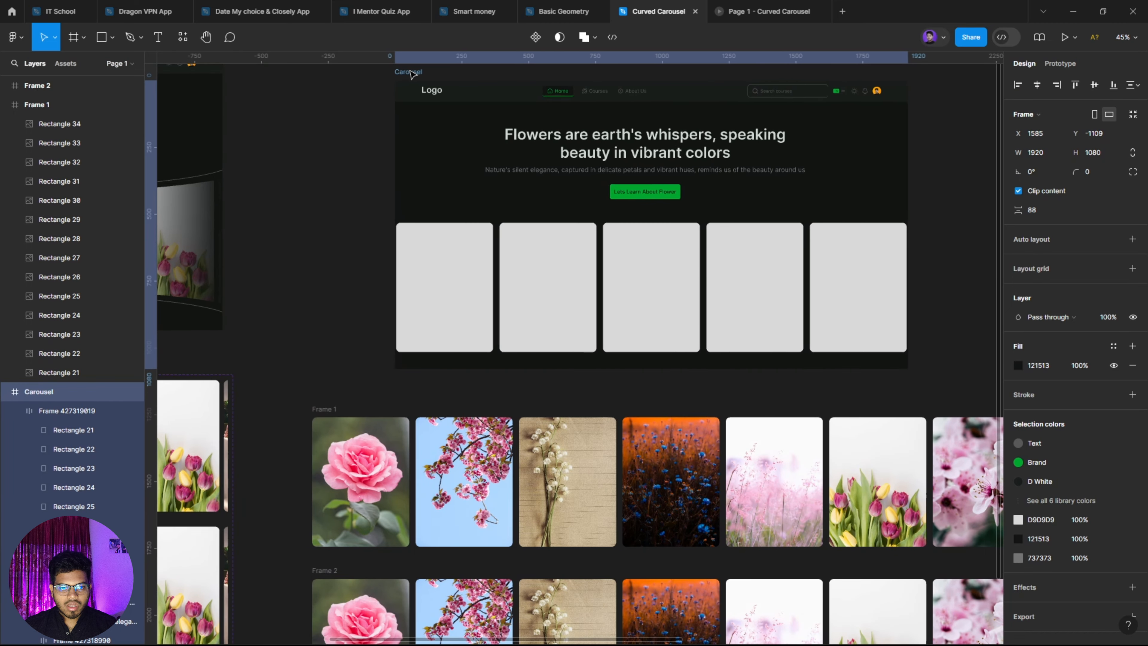
click(470, 310)
scroll(470, 312, down, 5)
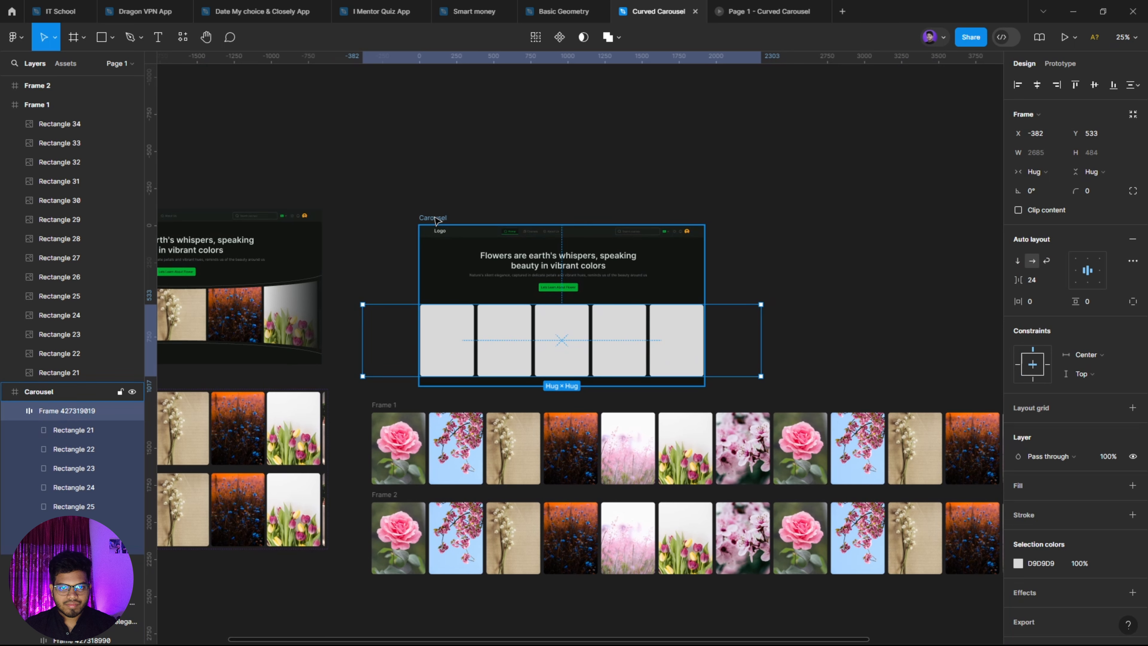
Raise the Carousel frame and duplicate its placeholder row out of it, placing the copy above Frame 1 at X 1276, Y -416.
drag(434, 220, 438, 153)
click(448, 289)
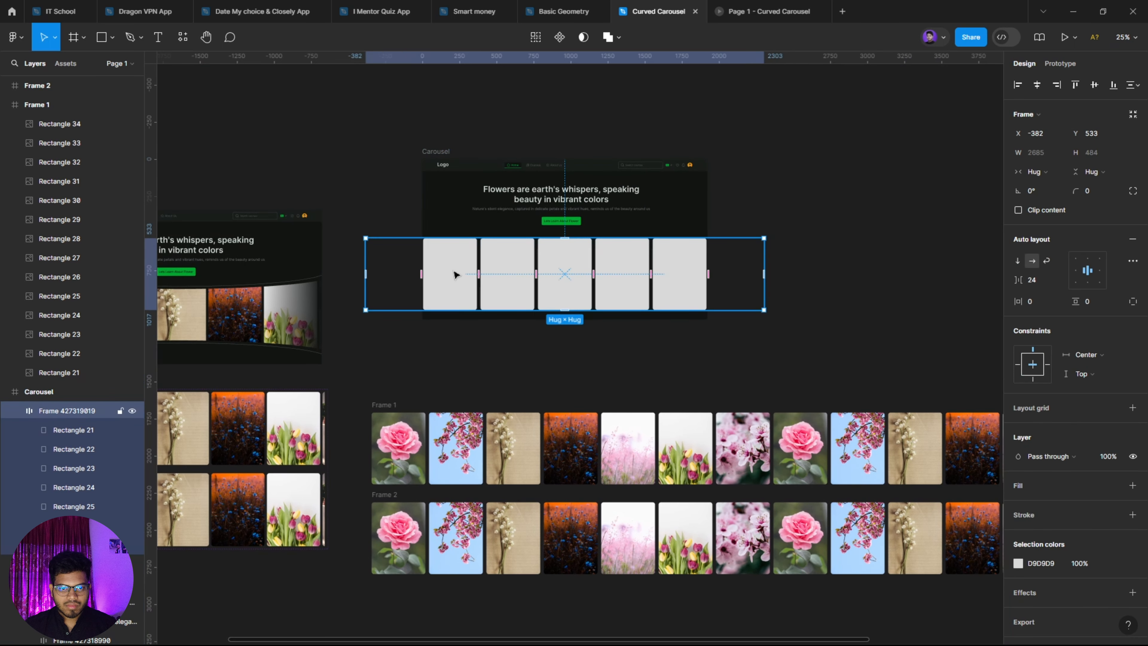
drag(457, 267, 459, 351)
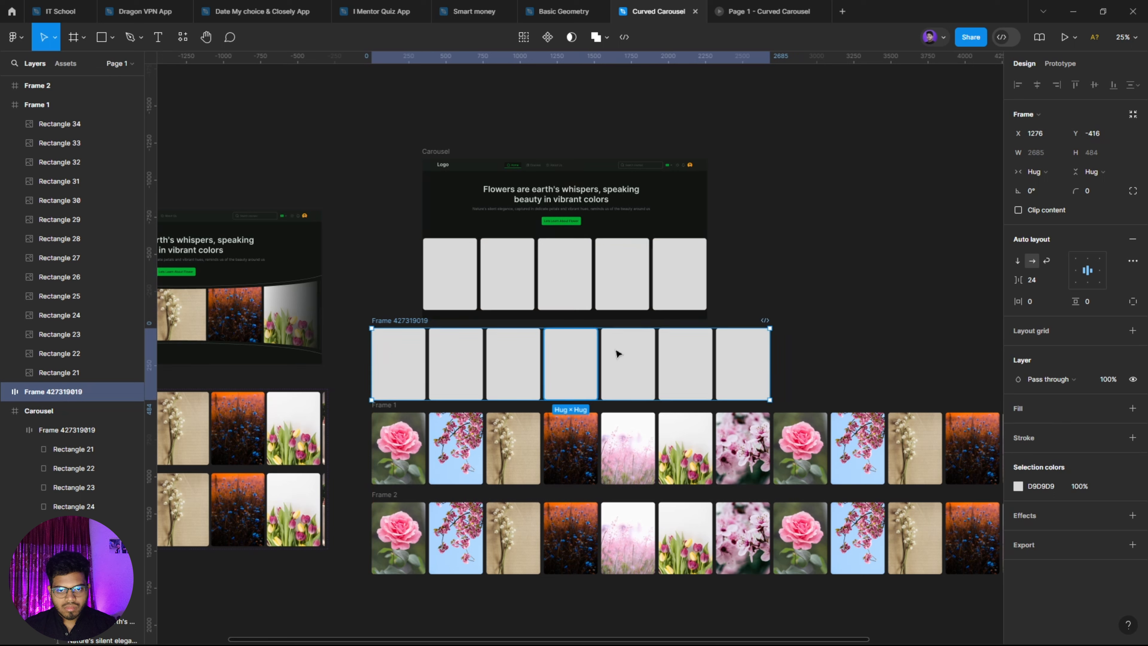
click(805, 265)
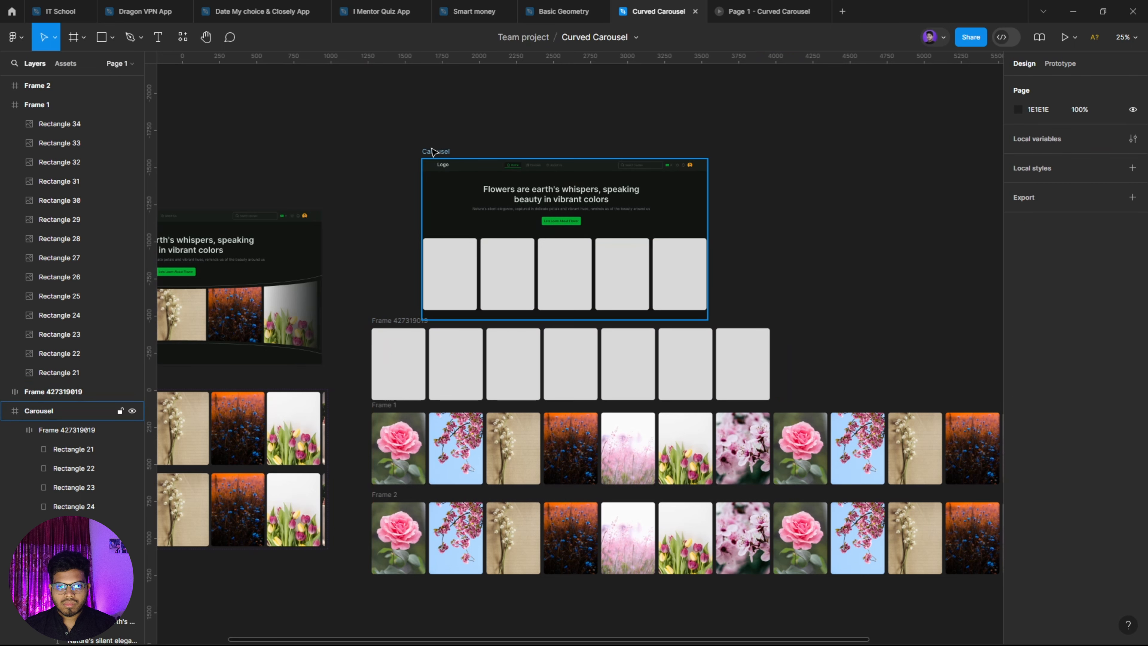
mouse_move(432, 150)
mouse_down()
mouse_move(449, 136)
mouse_move(436, 137)
mouse_up()
click(787, 295)
Compare the duplicated row of seven placeholder cards with the photo cards in Frame 1 and Frame 2.
scroll(637, 339, down, 1)
scroll(550, 381, up, 3)
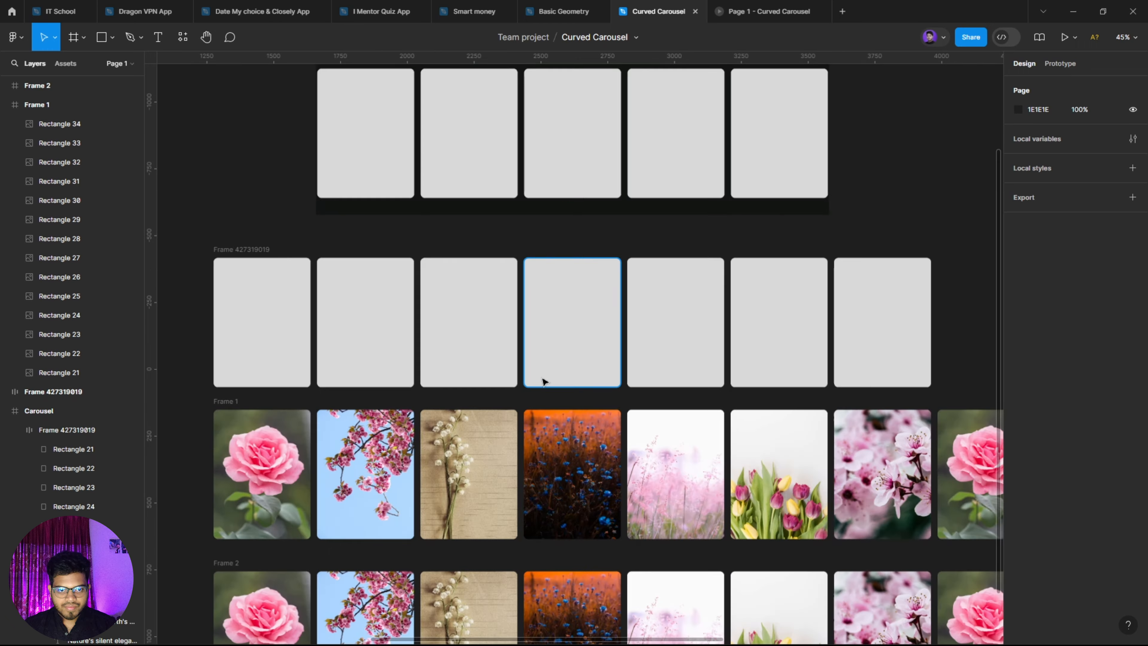
drag(504, 378, 553, 281)
scroll(548, 280, down, 1)
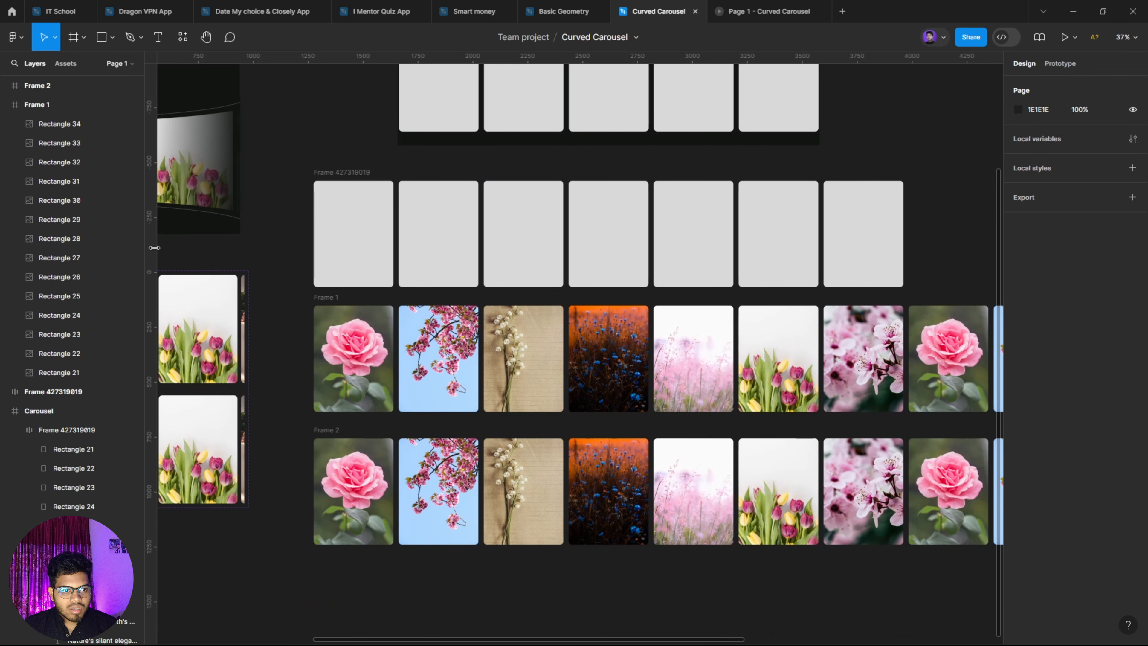
drag(151, 253, 400, 318)
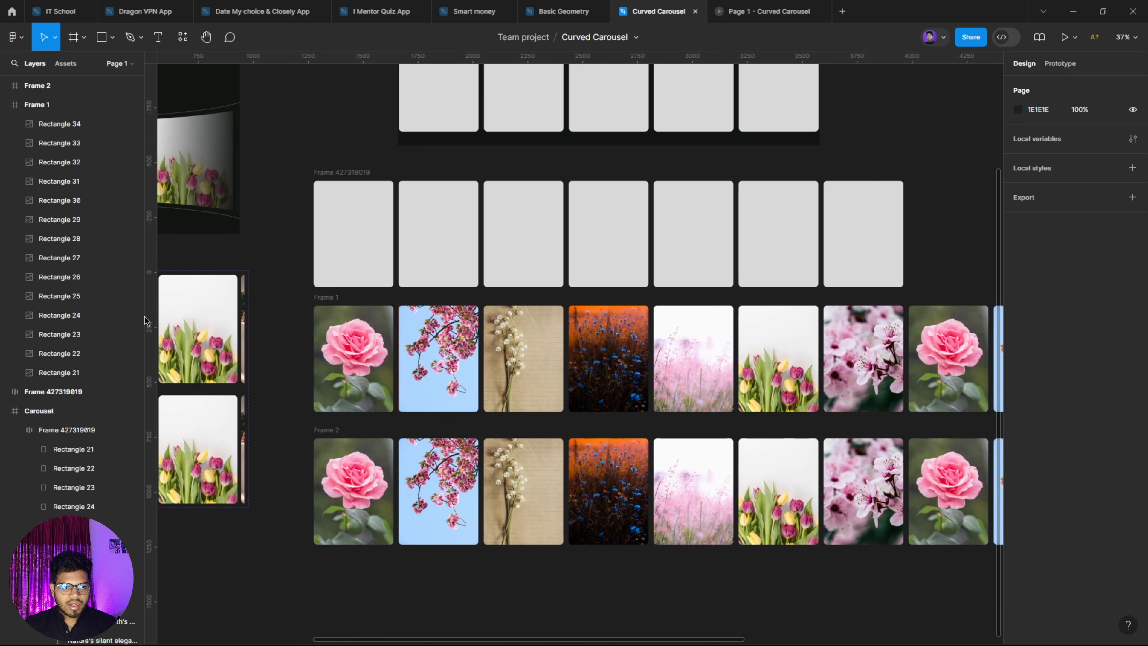
scroll(659, 501, up, 2)
scroll(542, 452, right, 3)
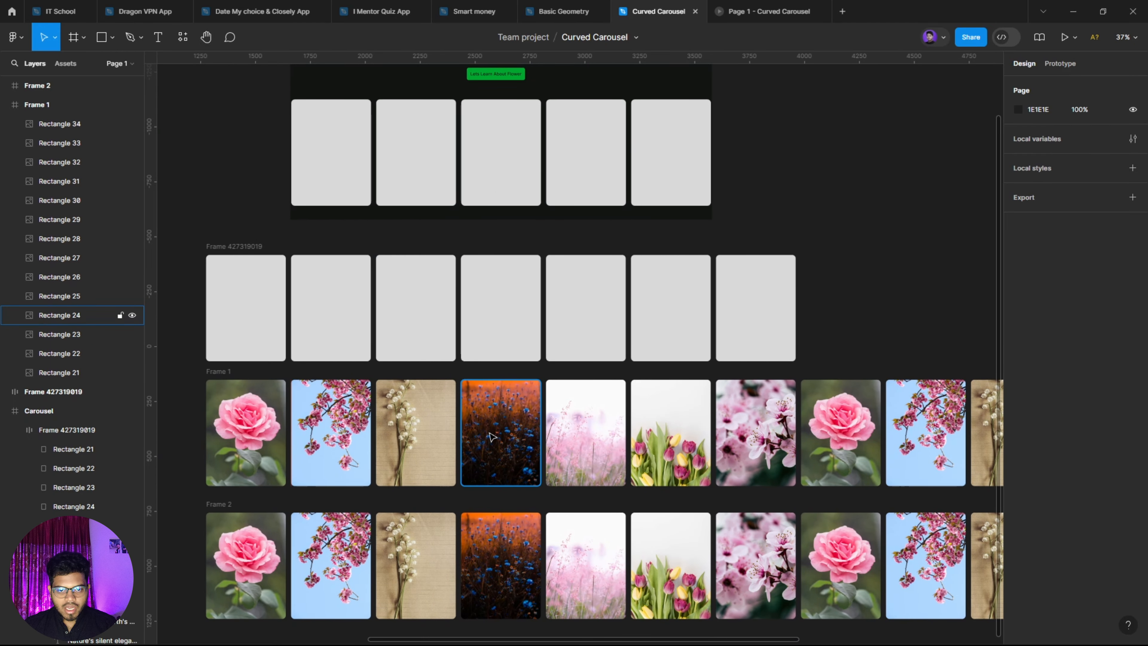
scroll(504, 433, down, 5)
scroll(505, 433, left, 1)
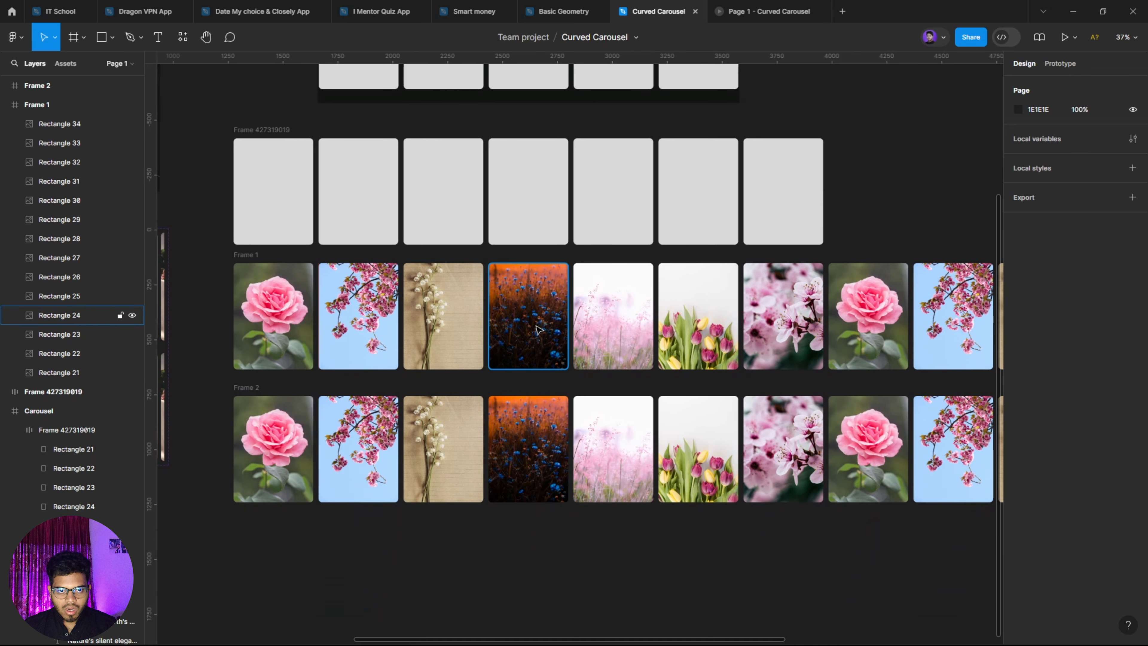
scroll(859, 217, up, 1)
scroll(859, 217, right, 1)
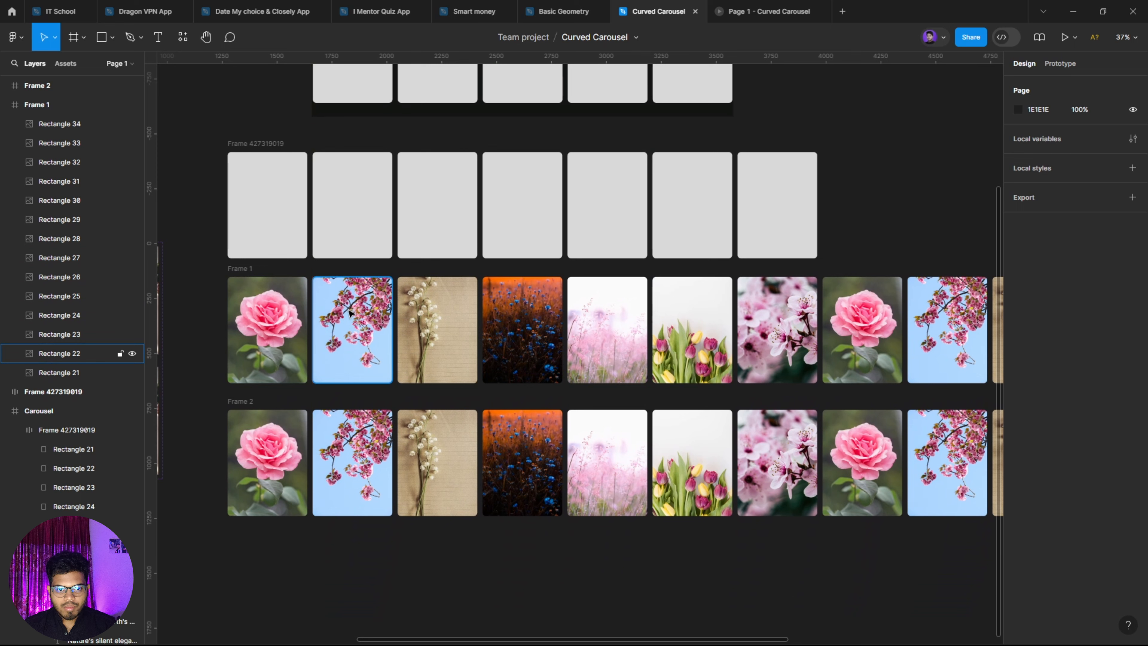
scroll(316, 289, right, 1)
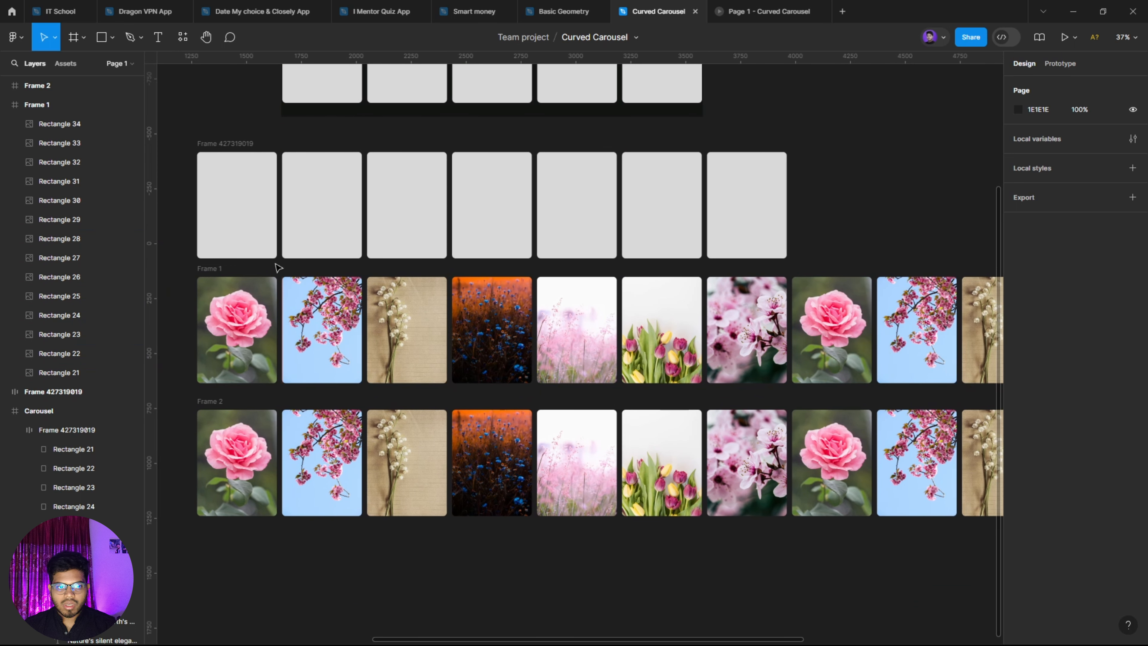
Select all fourteen cards inside Frame 1 and shift them left until the last seven photos align with the placeholder row above.
click(215, 269)
key(Return)
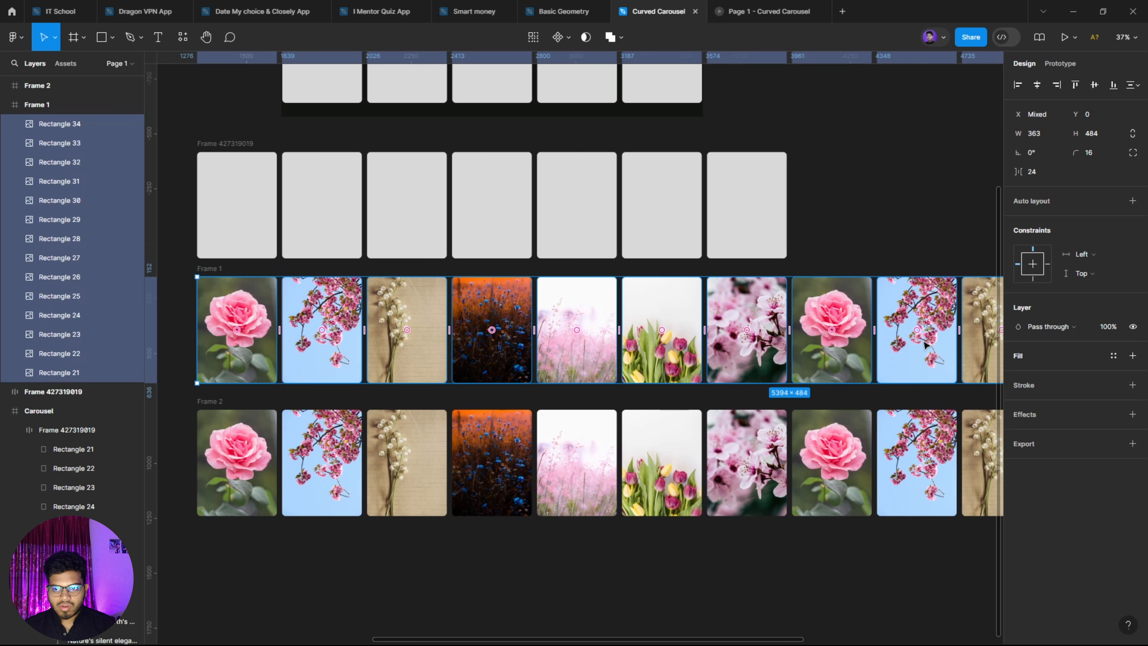
drag(927, 353, 331, 371)
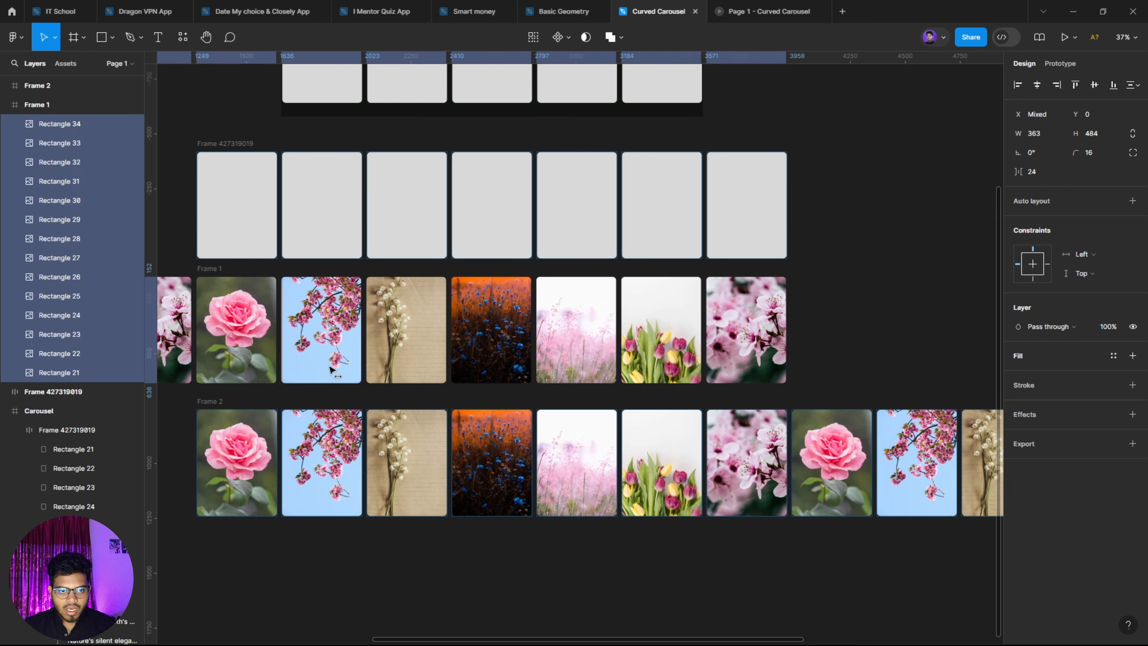
scroll(330, 370, up, 15)
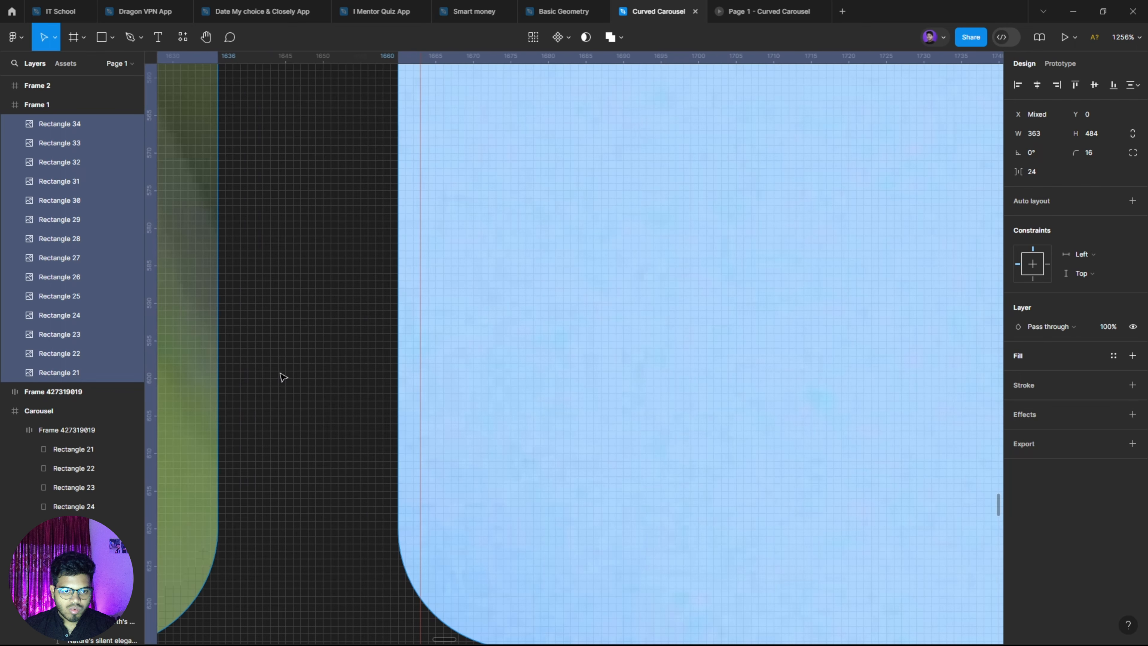
drag(495, 375, 506, 374)
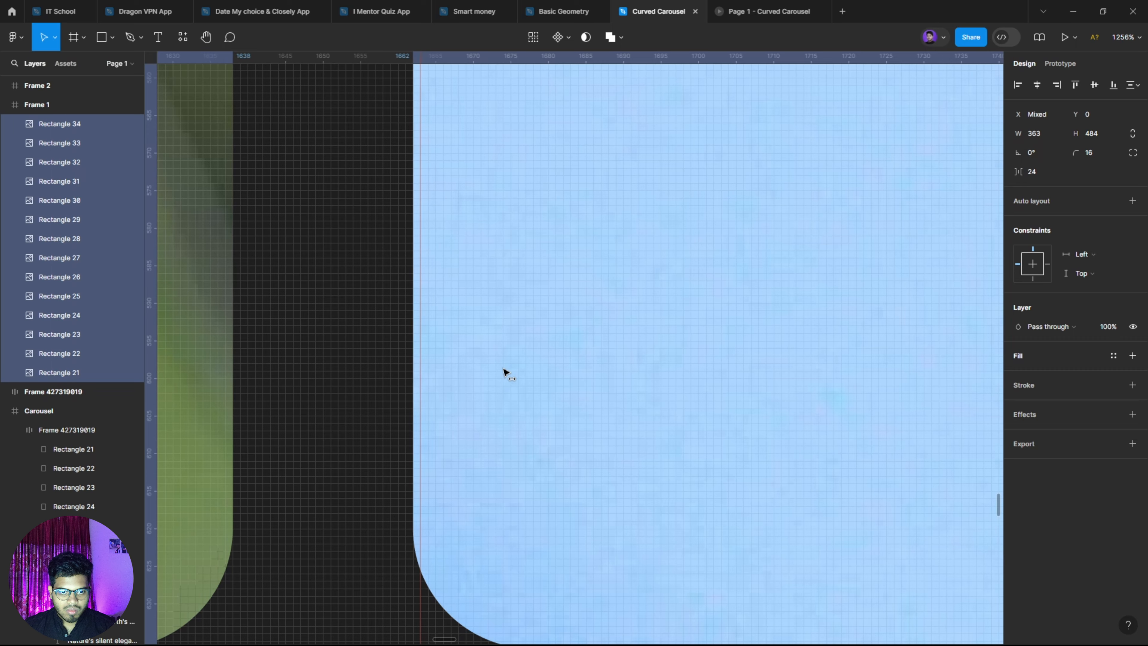
scroll(462, 407, down, 15)
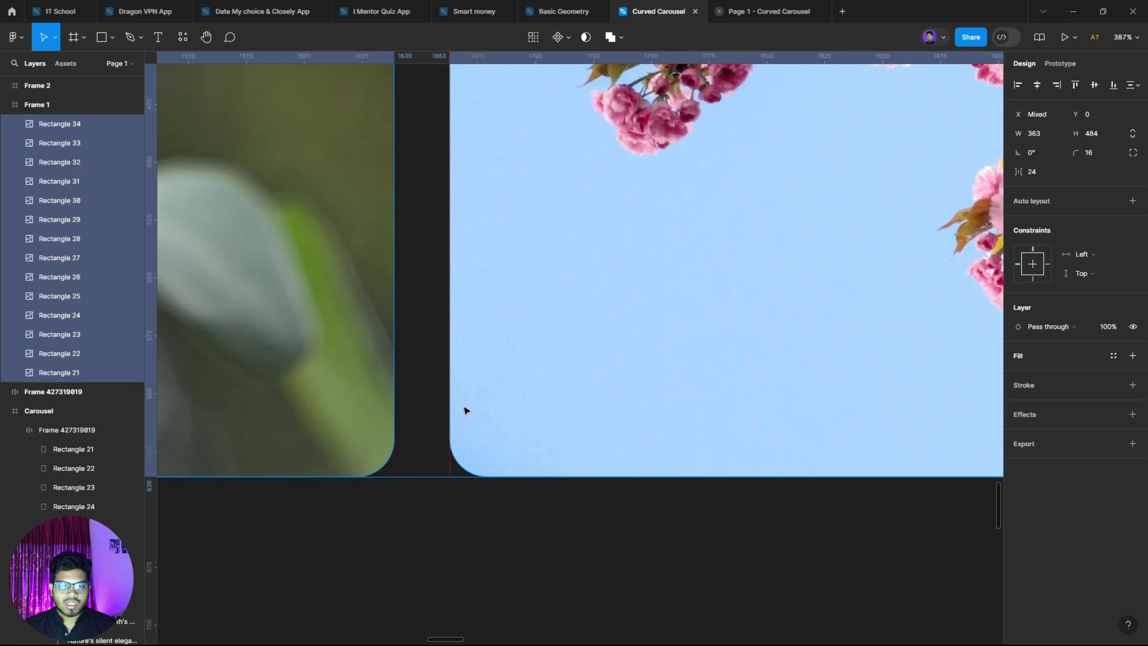
scroll(421, 353, down, 3)
scroll(420, 353, right, 3)
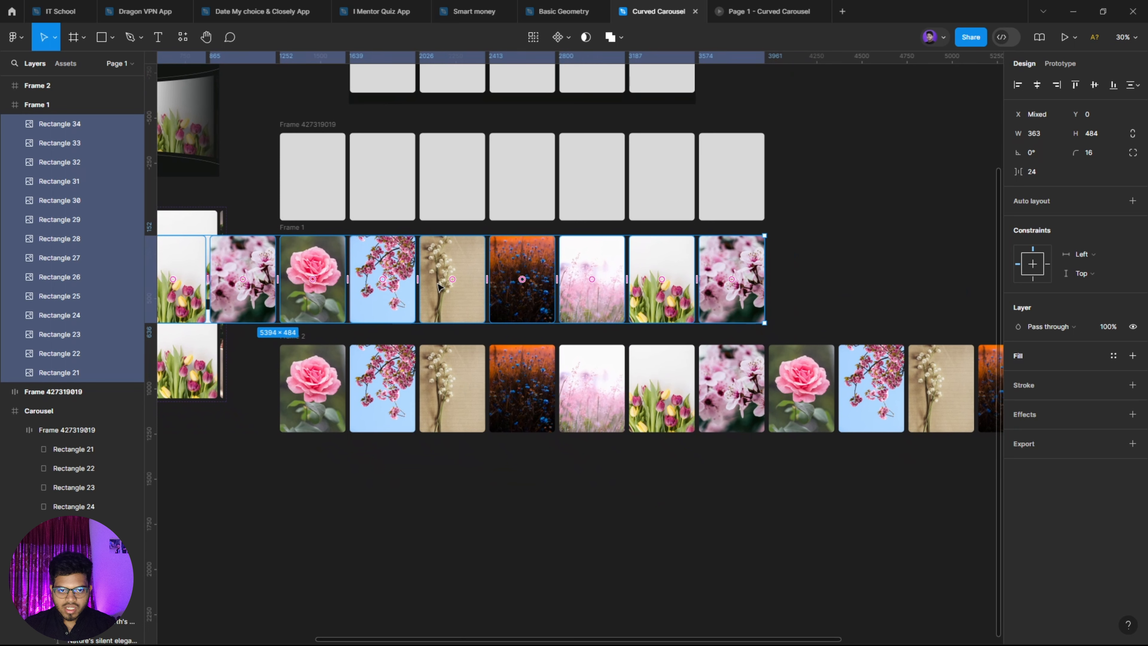
click(543, 508)
Delete the duplicated placeholder row above Frame 1.
scroll(533, 534, up, 4)
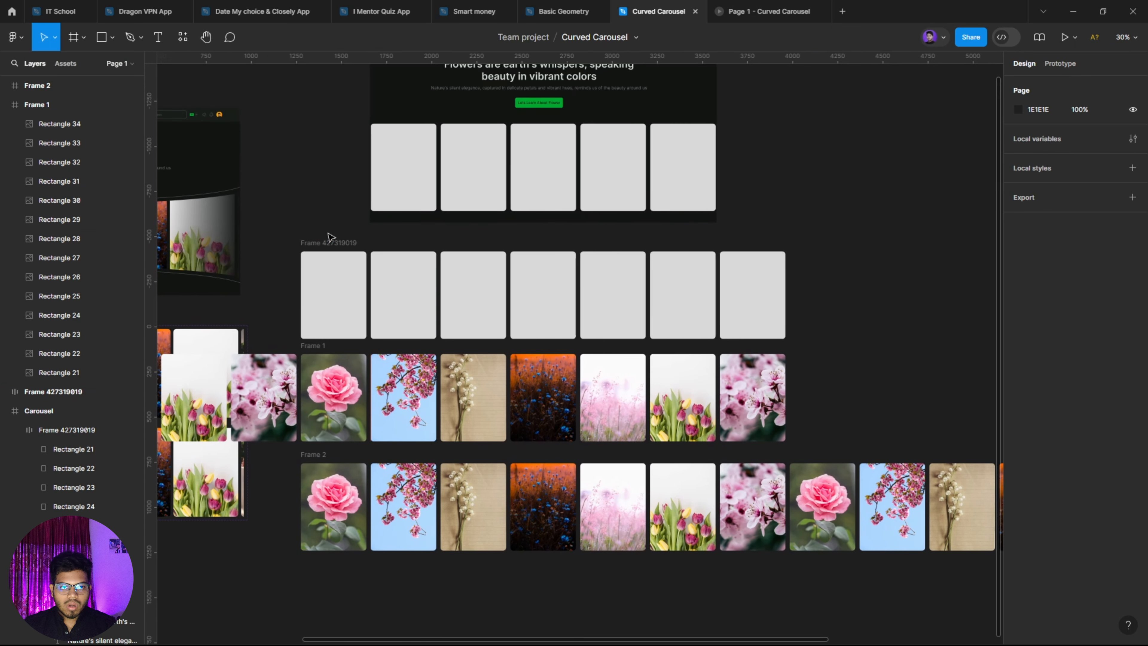
click(329, 243)
key(Delete)
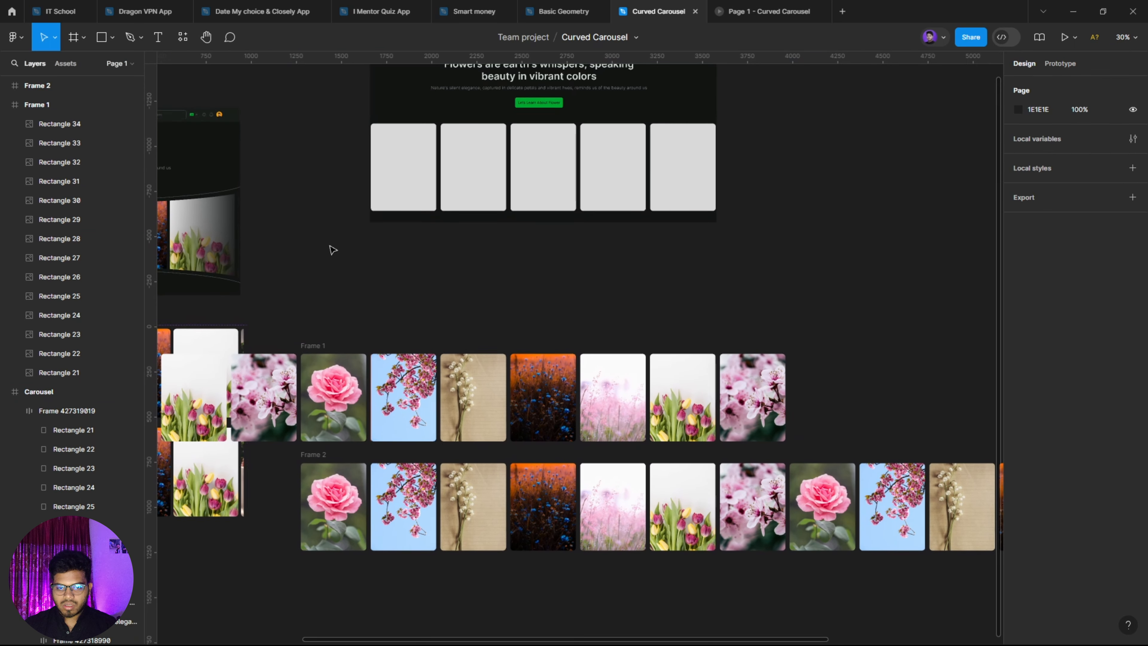
Resize Frame 1 to 1920 wide with clipped content and place it below the Carousel at X 1659, Y -468.
scroll(397, 361, up, 2)
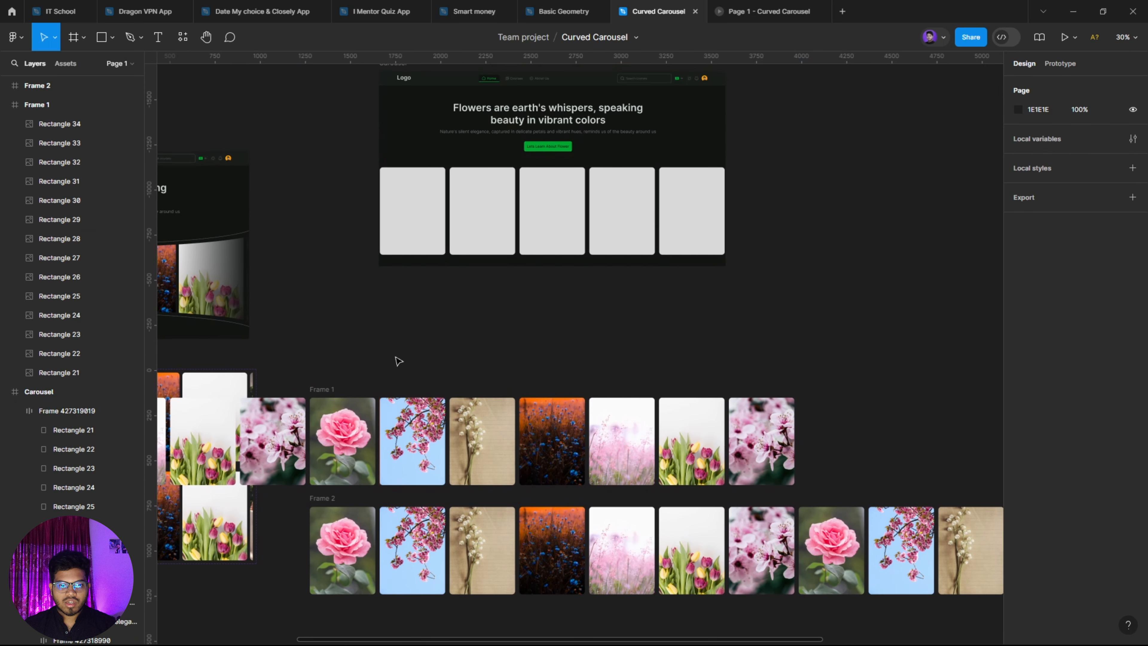
click(322, 389)
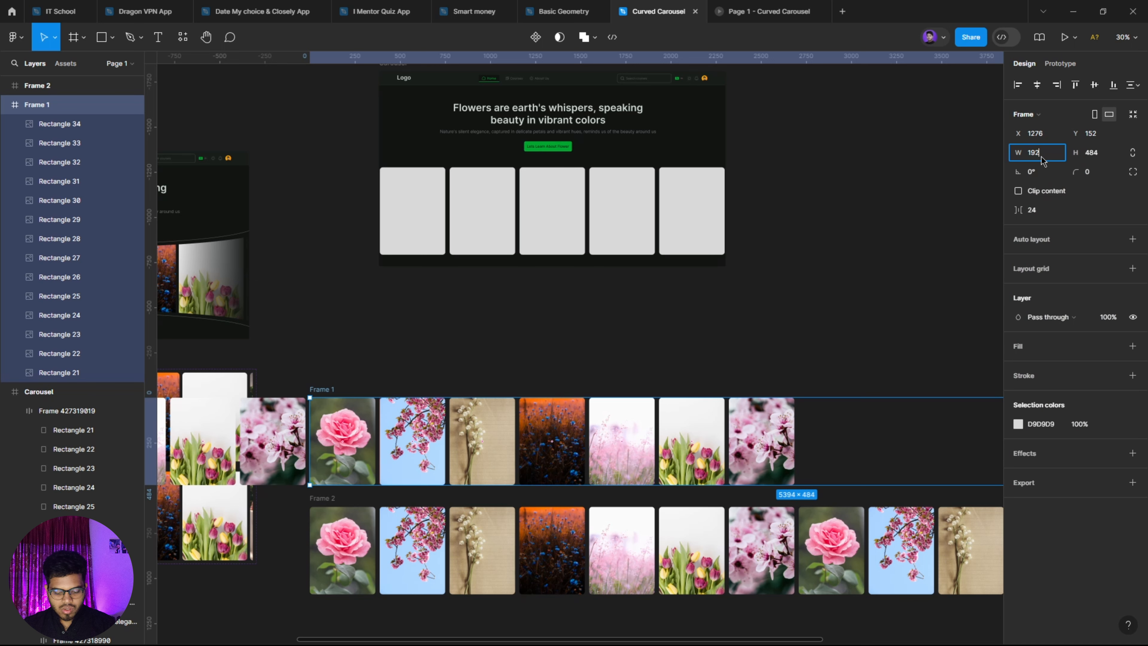
click(1018, 191)
scroll(807, 372, down, 2)
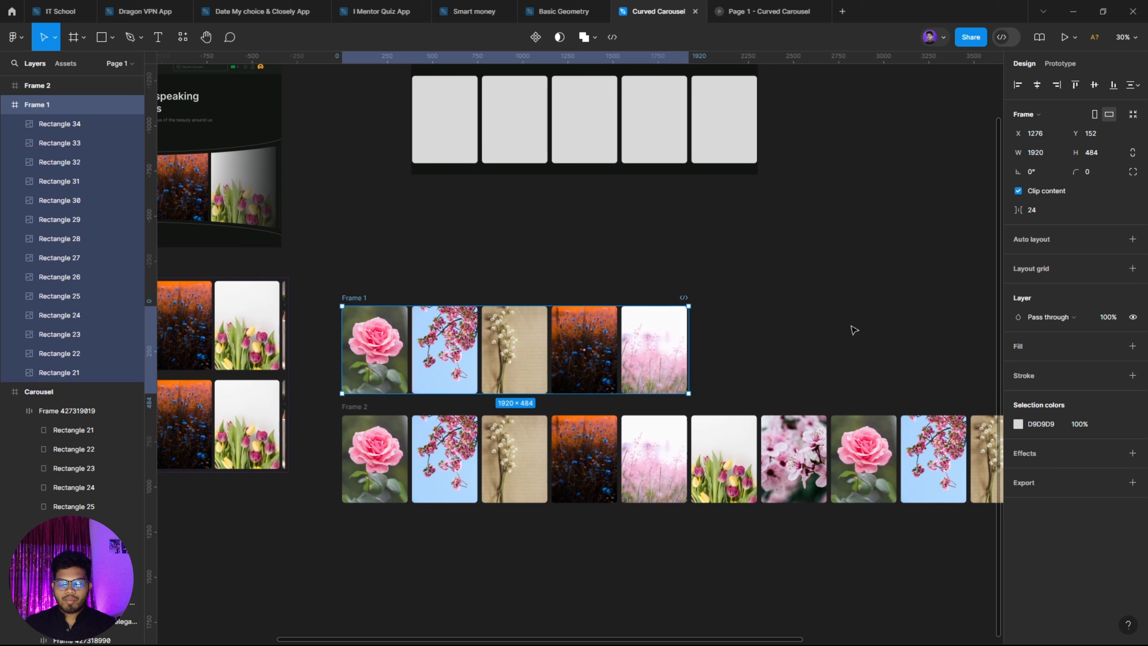
drag(357, 299, 426, 187)
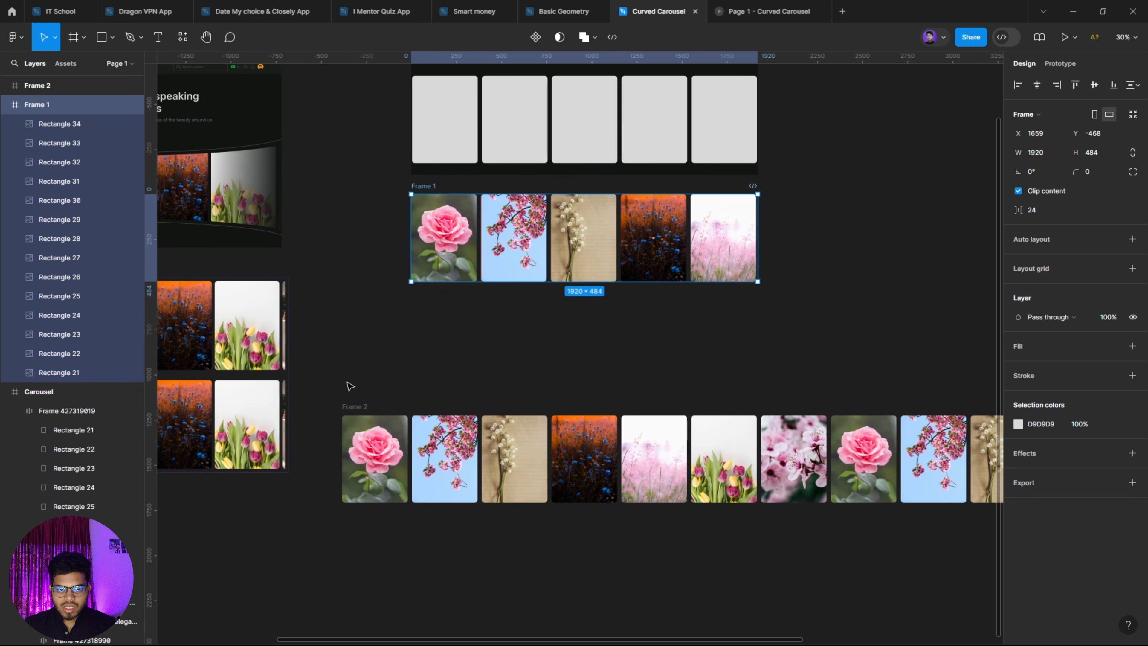
Resize Frame 2 to 1920 wide with clipped content and place it directly below Frame 1 at X 1659, Y 125.
click(353, 404)
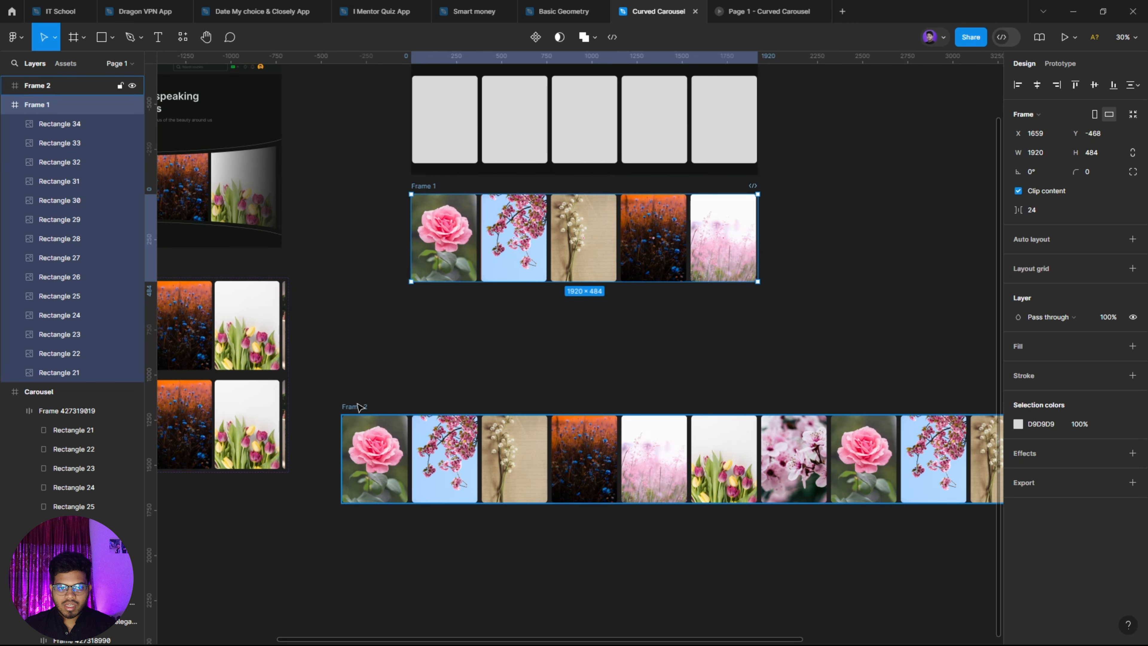
click(1037, 154)
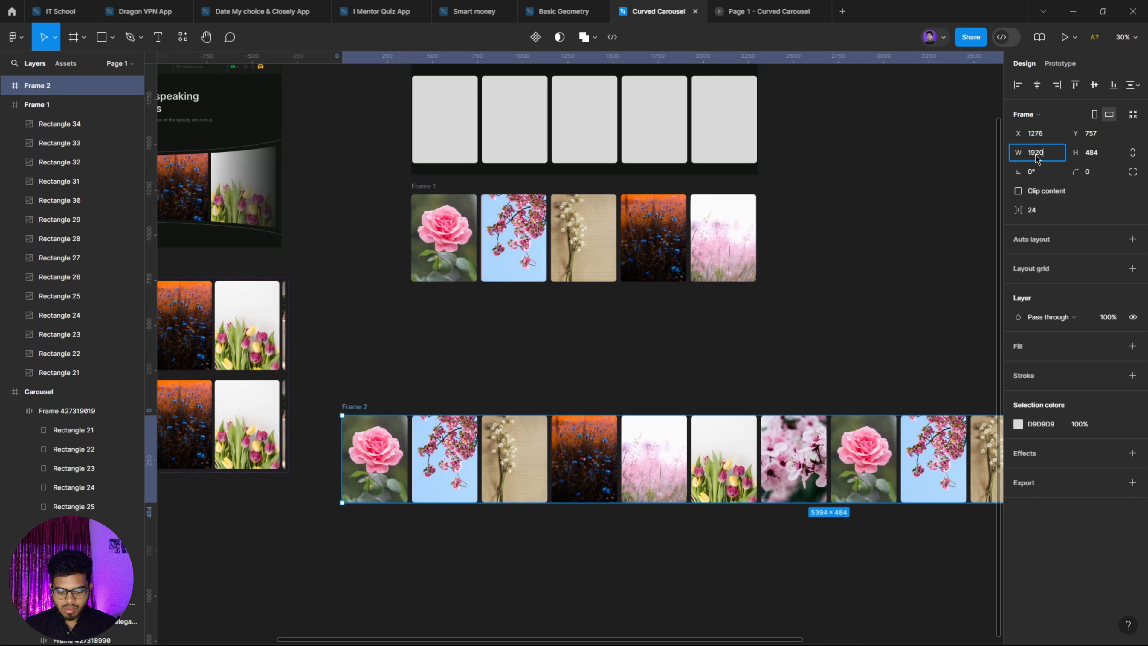
key(Return)
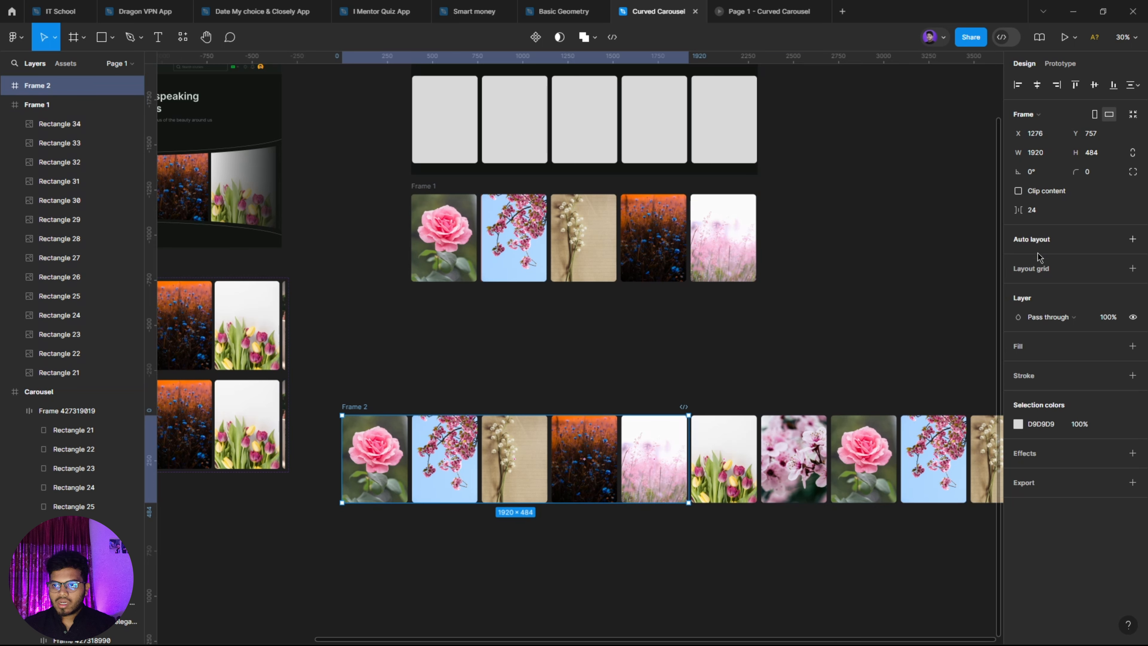
click(1018, 191)
click(744, 371)
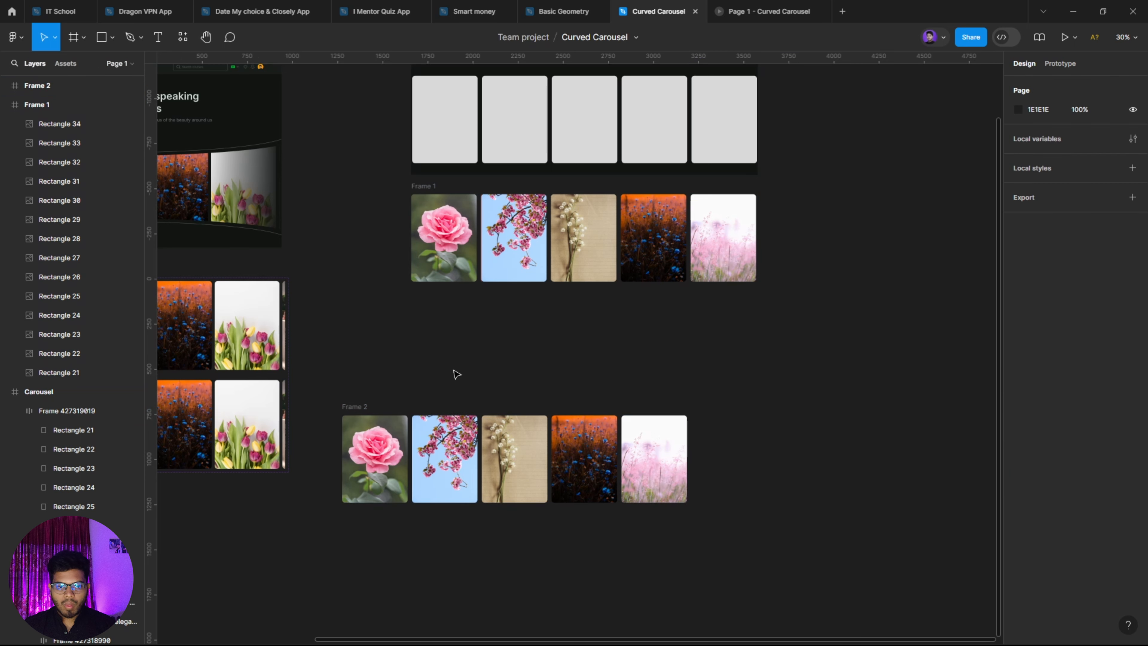
drag(351, 407, 420, 296)
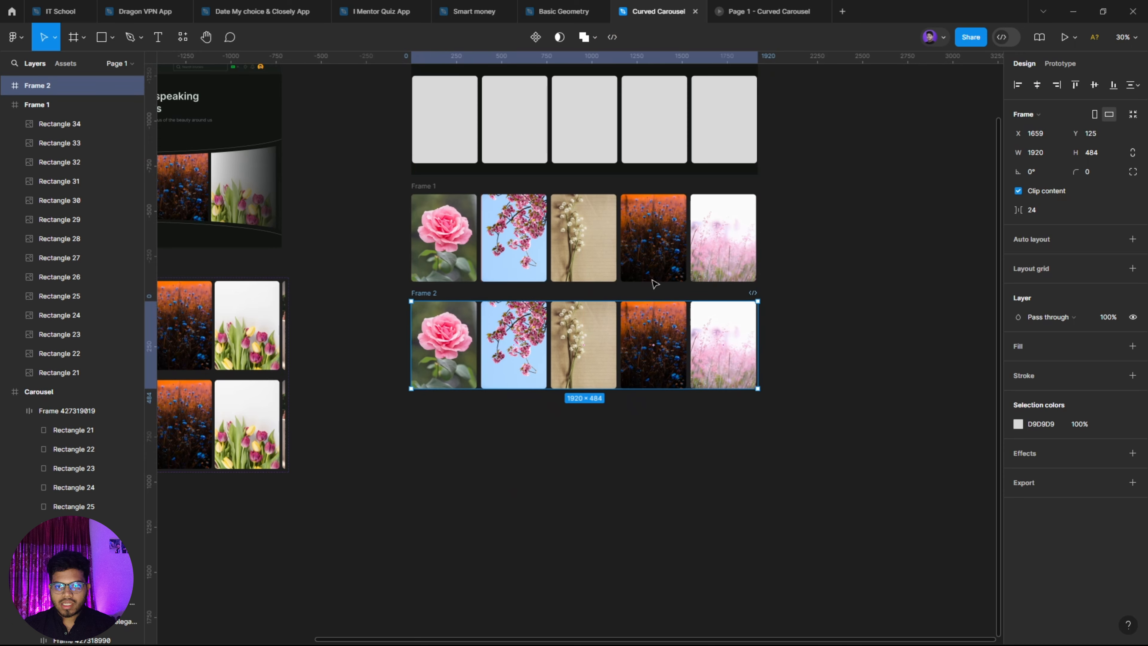
click(822, 252)
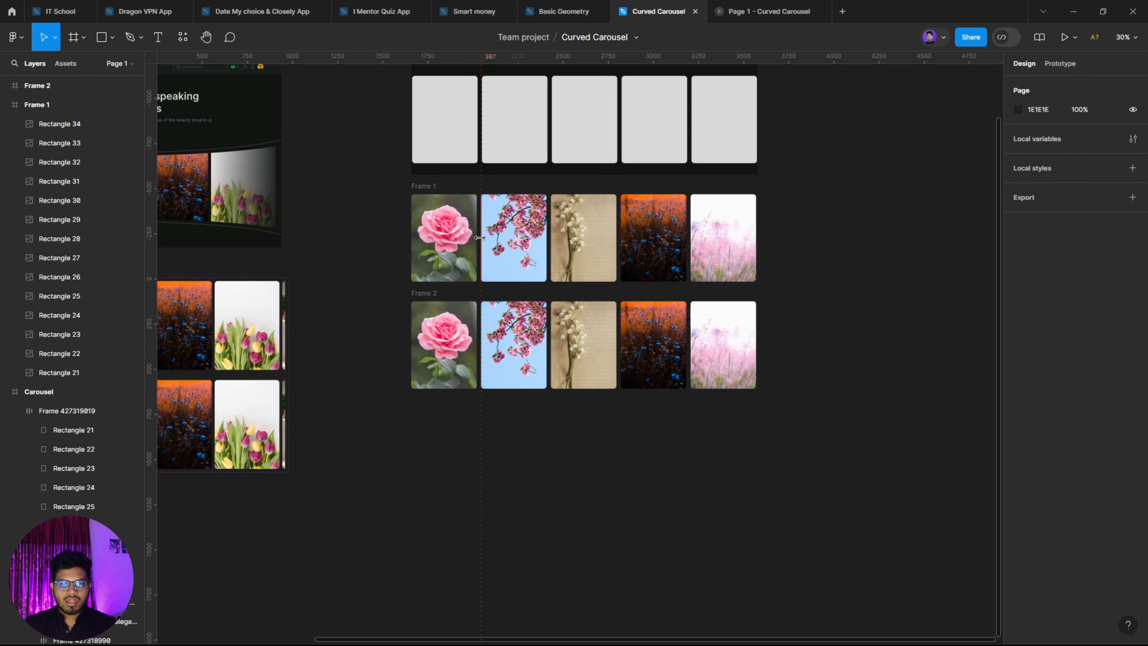
Move Frame 1 and Frame 2 slightly down together and combine them into a component set.
click(416, 188)
shift+click(423, 293)
drag(447, 231, 449, 279)
click(556, 37)
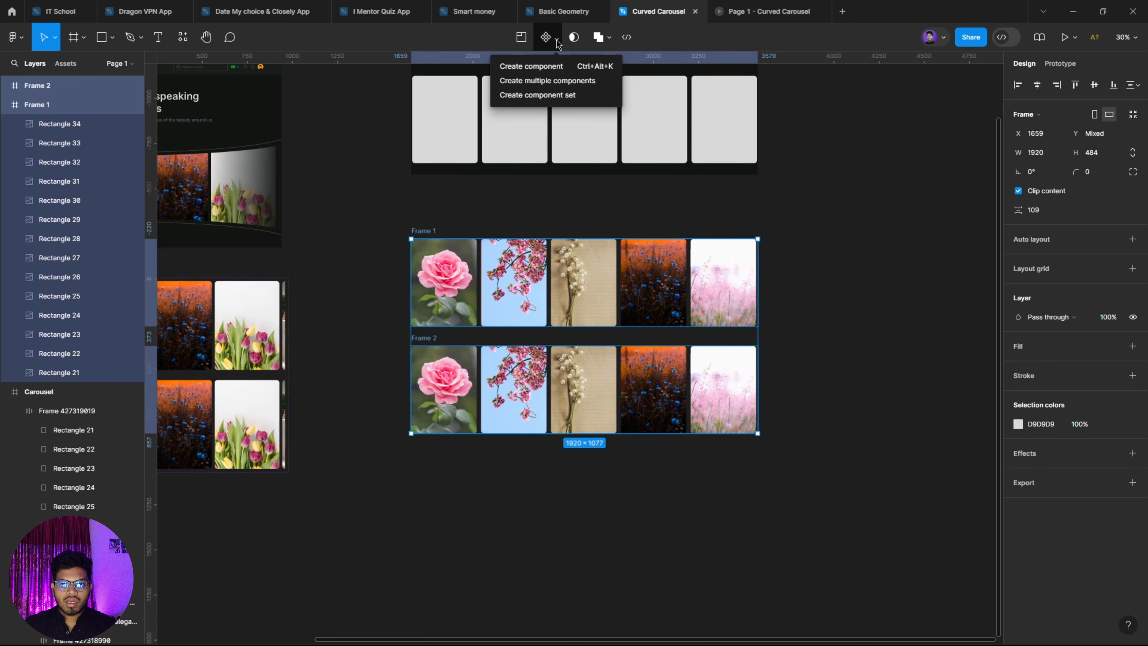
click(556, 94)
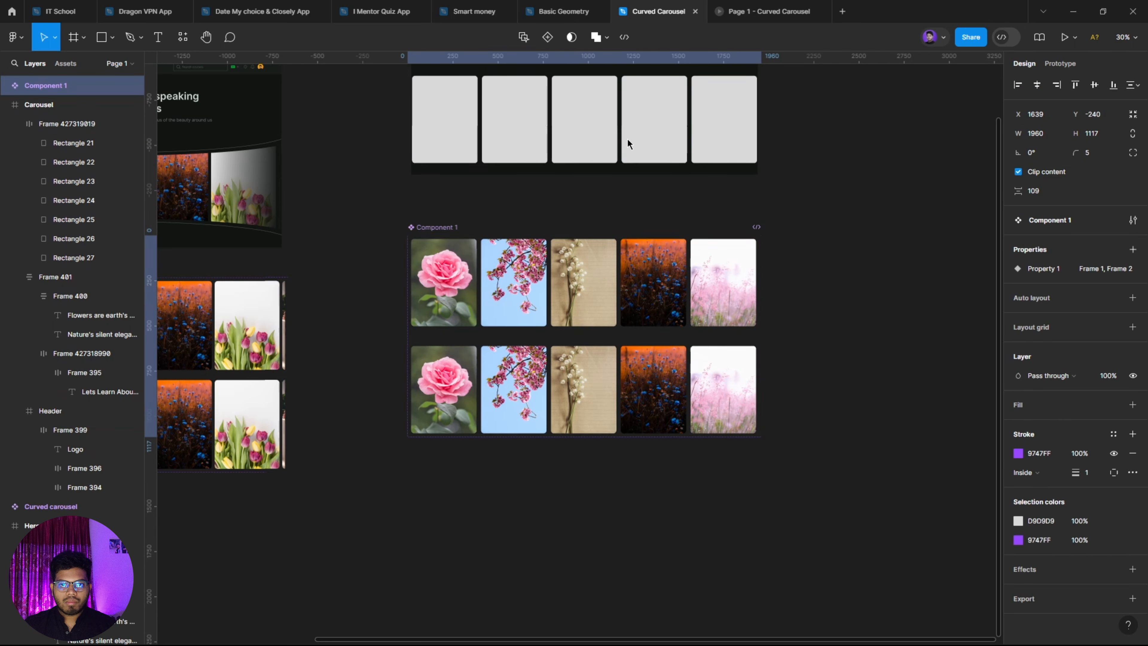
click(899, 265)
drag(473, 523, 486, 525)
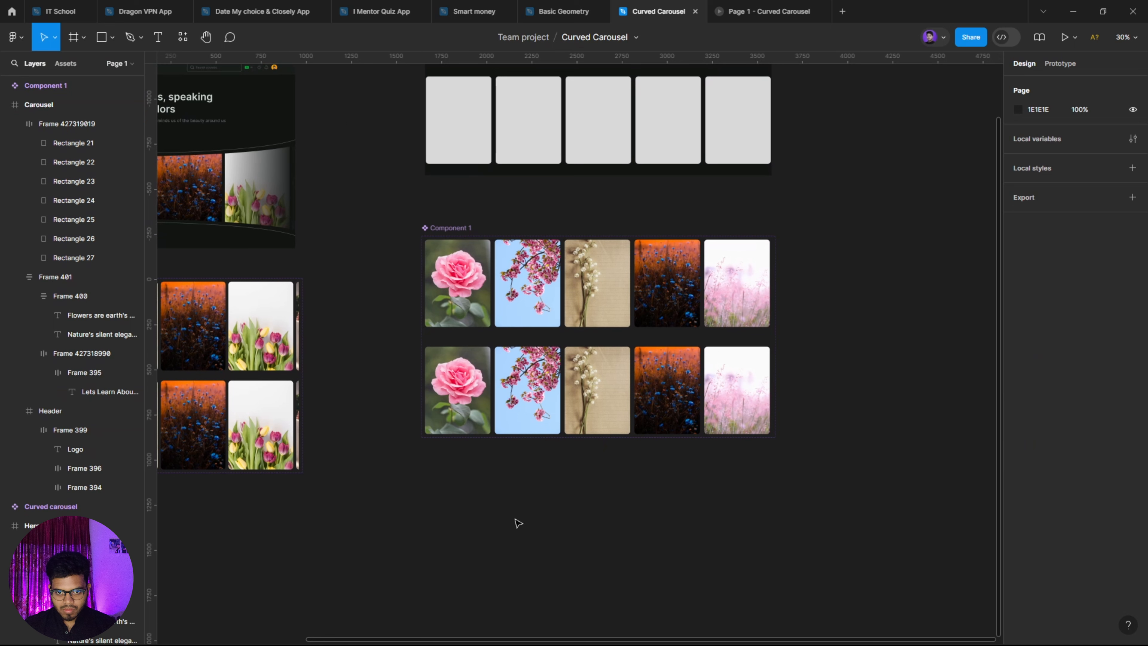
Create an instance of the upper Frame 1 variant above Component 1 and cut it from the canvas.
scroll(456, 585, up, 1)
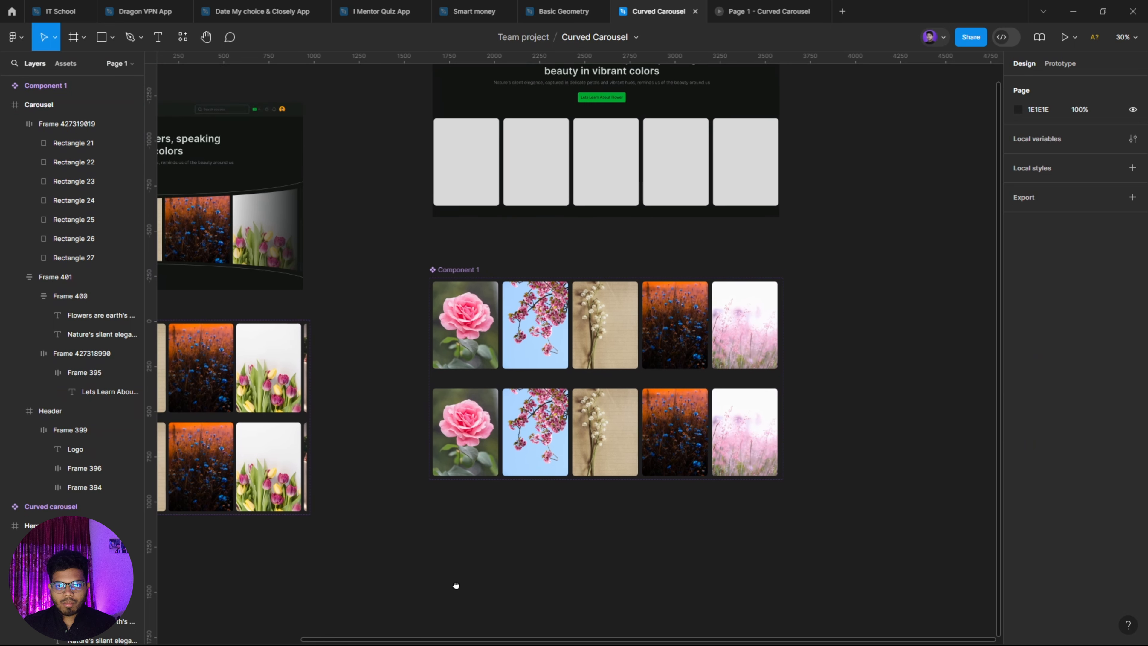
scroll(692, 333, up, 4)
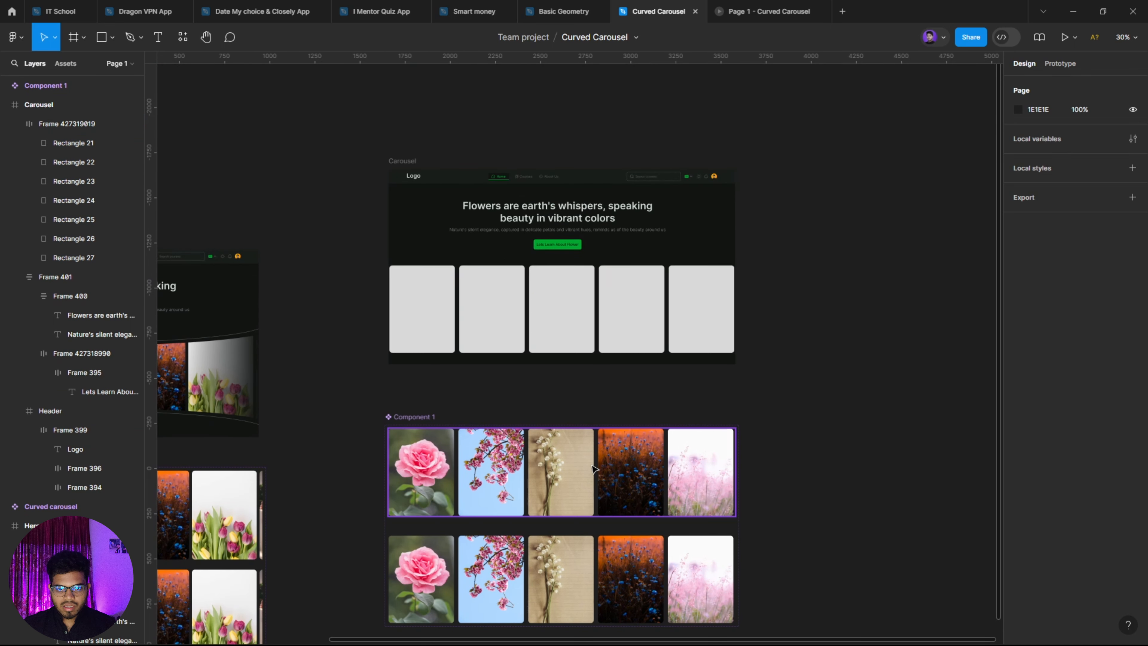
click(570, 483)
alt+drag(564, 485, 567, 411)
key(Delete)
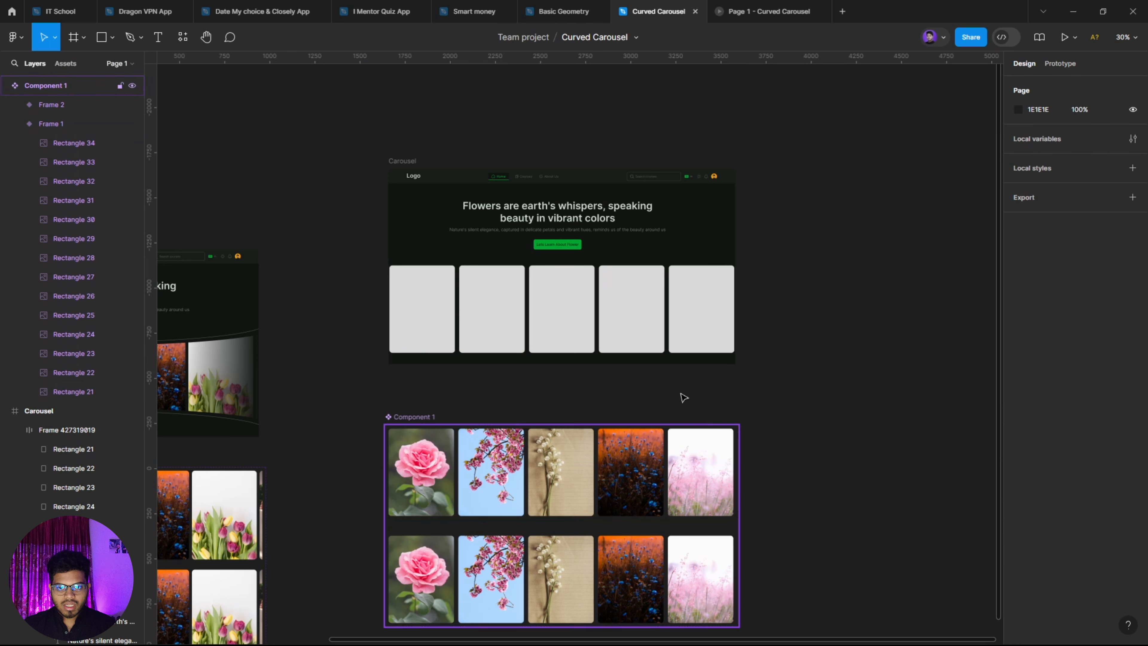
Replace the row of grey placeholder rectangles in the Carousel frame with the copied component instance.
click(543, 308)
right_click(543, 308)
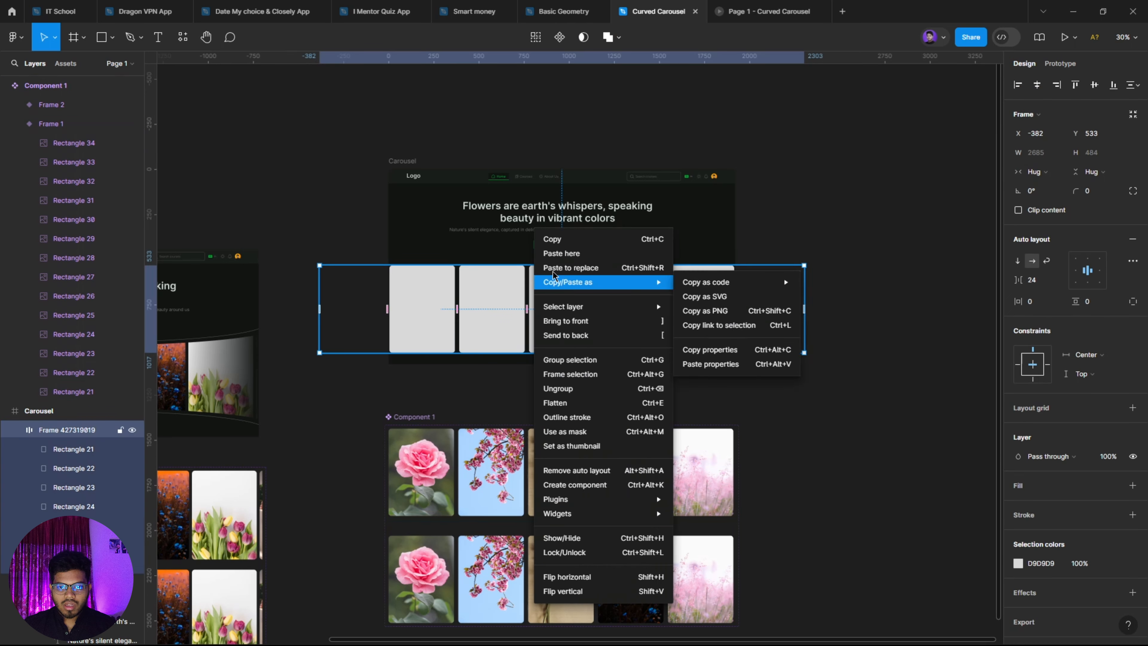
click(619, 267)
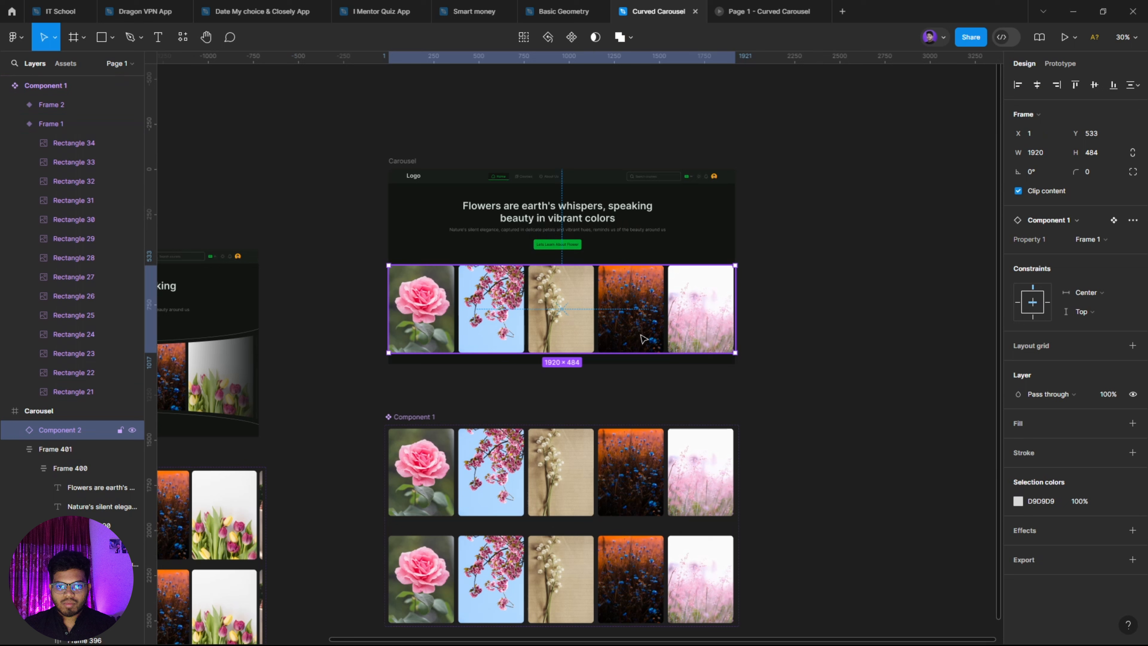
click(838, 314)
Draw an ellipse about 1967 by 393 over the photo cards in the Carousel frame.
scroll(823, 321, left, 3)
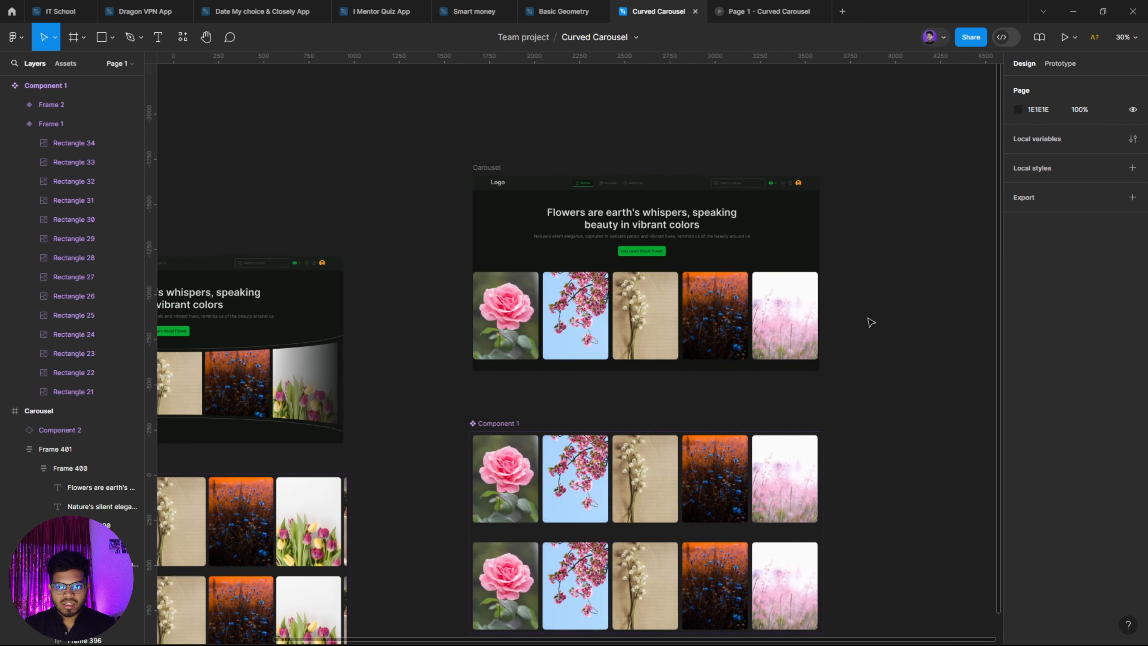
scroll(813, 318, up, 5)
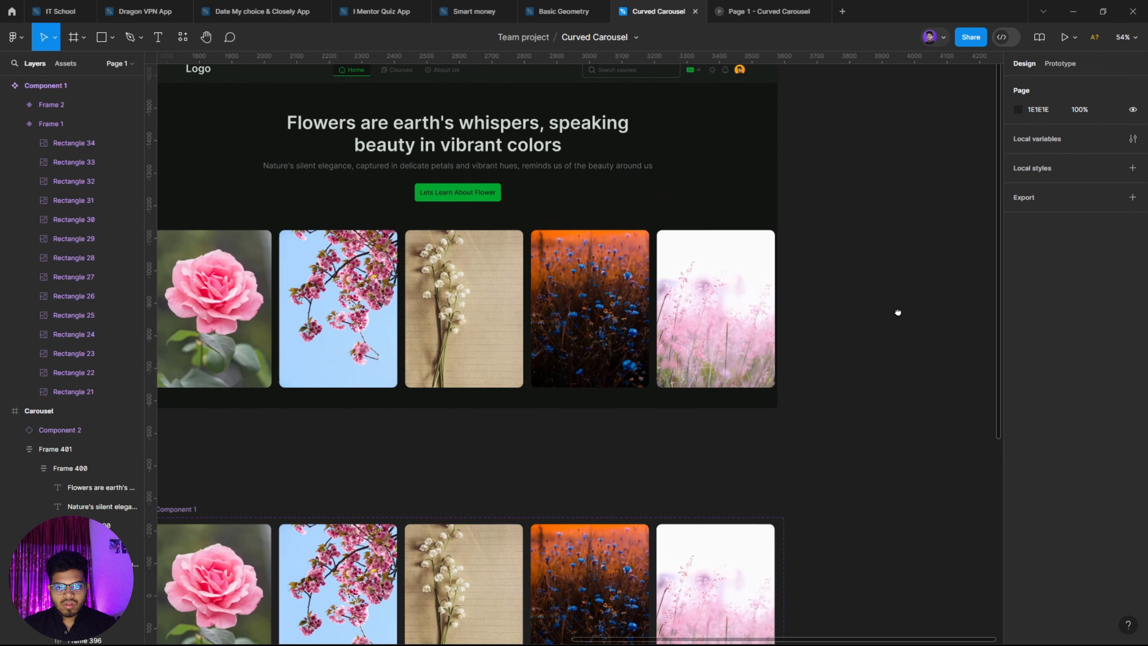
drag(897, 312, 961, 353)
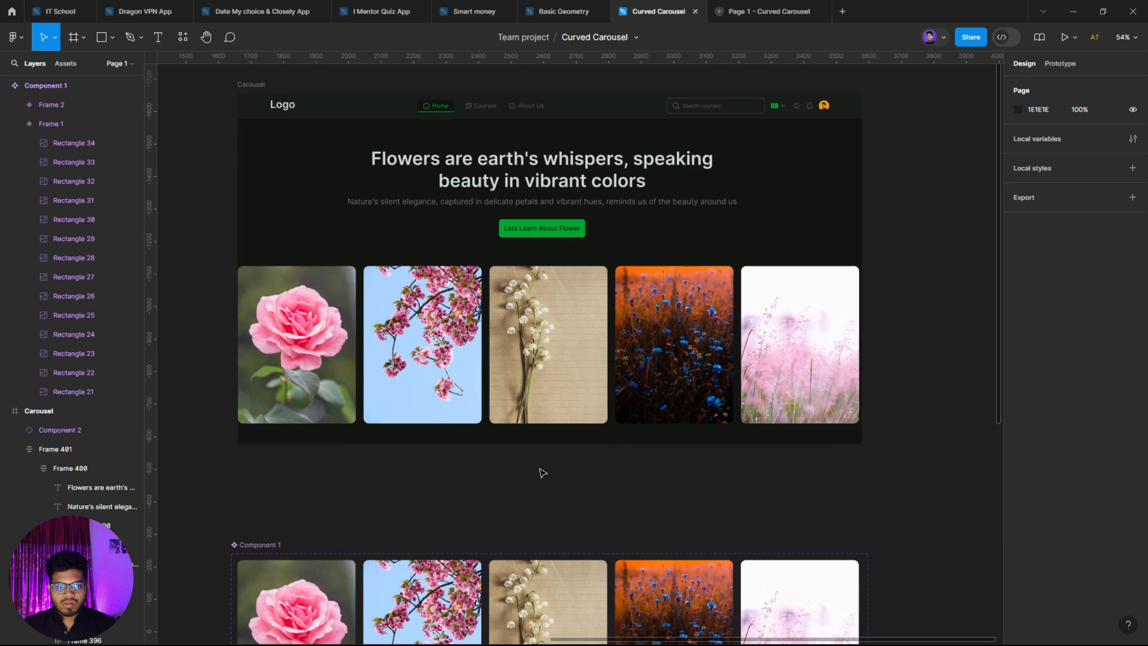
click(112, 37)
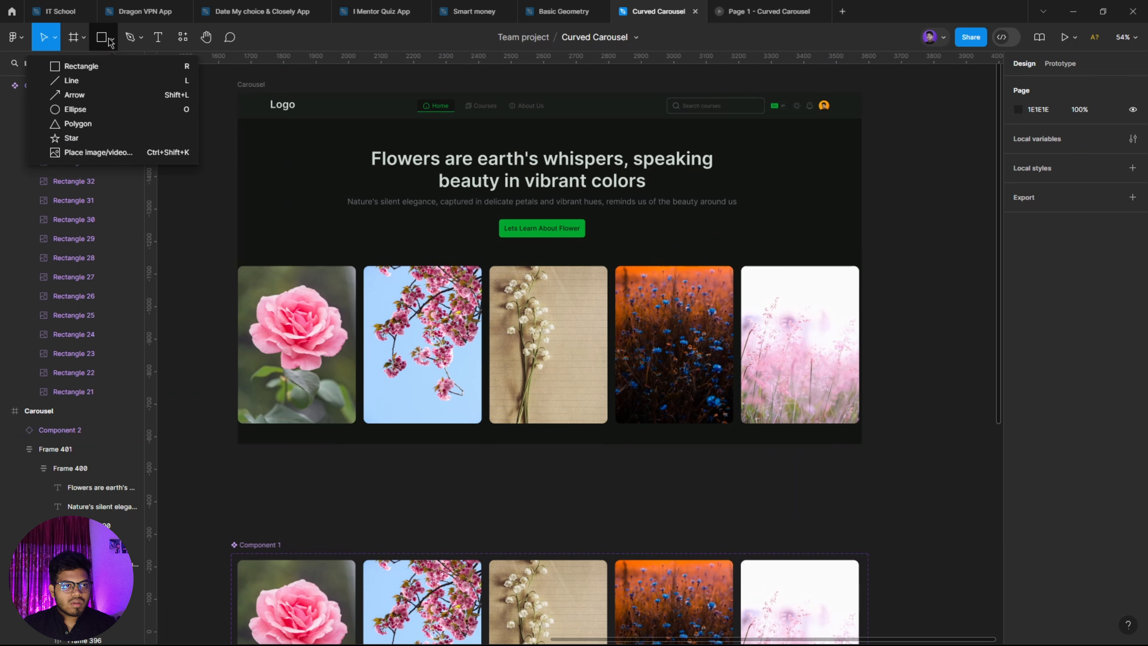
click(88, 110)
drag(286, 243, 936, 376)
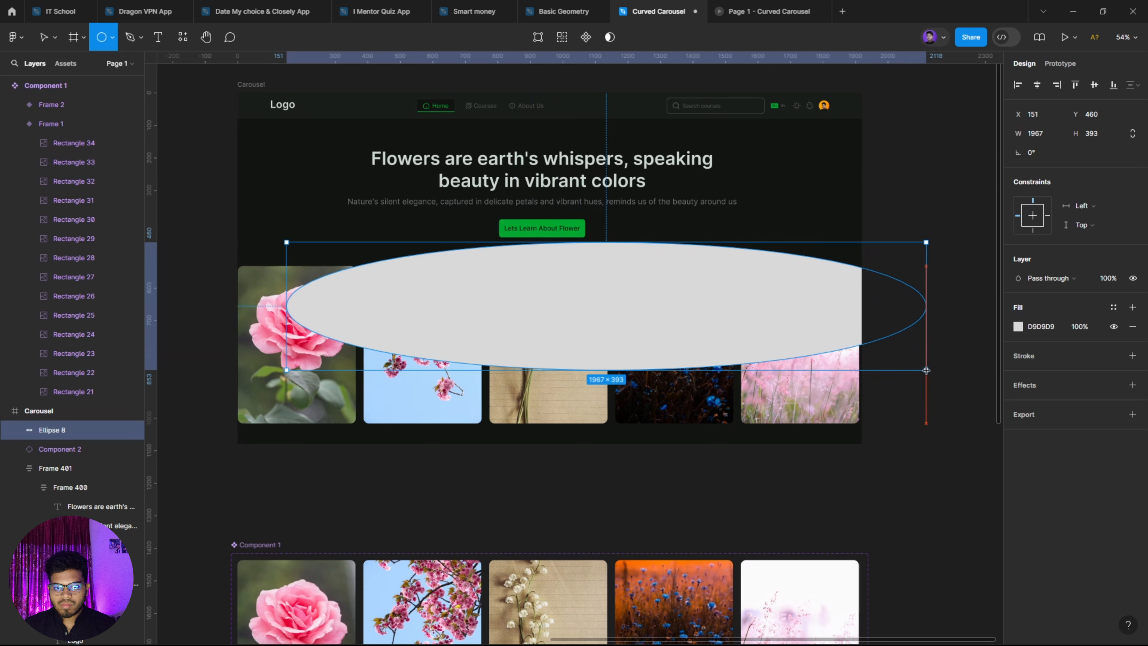
Center the ellipse horizontally, widen it to about 2259, and raise it clear of the cards to about Y 80.
click(1037, 85)
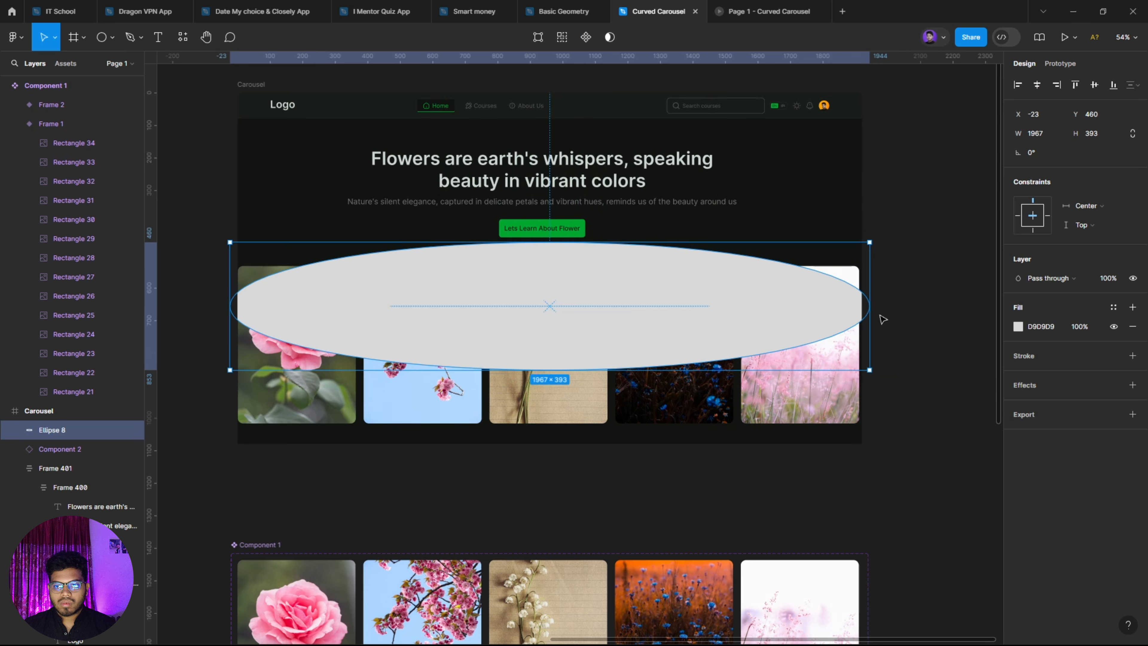
mouse_move(940, 307)
mouse_down()
mouse_move(987, 306)
mouse_move(917, 307)
mouse_up()
drag(582, 322, 592, 204)
Place horizontal ruler guides along the top and bottom edges of the photo card row.
scroll(587, 254, up, 5)
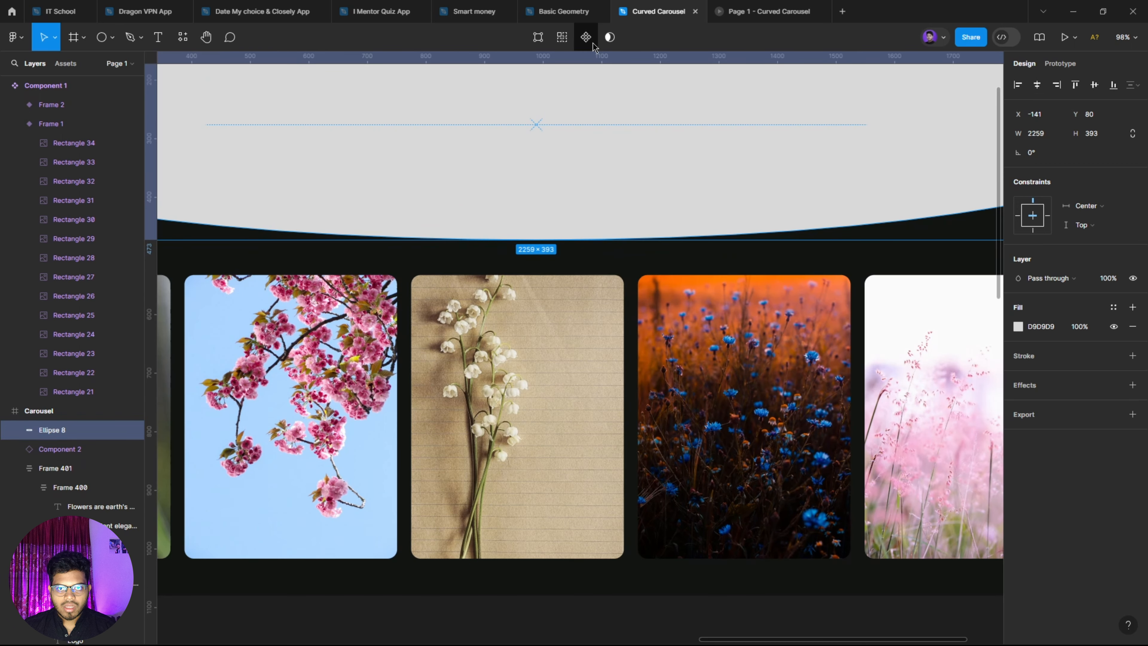
drag(591, 57, 534, 271)
scroll(542, 294, down, 4)
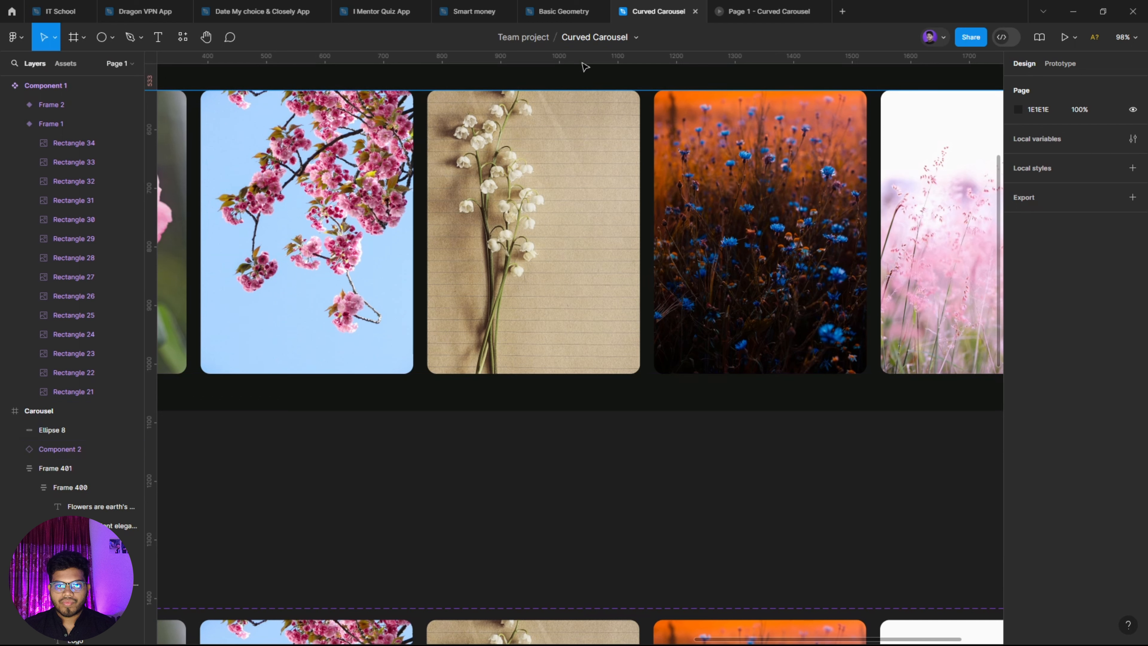
drag(585, 57, 566, 374)
Lower the ellipse onto the tops of the photo cards at about Y 235, centered horizontally at X -169.
scroll(585, 333, down, 5)
scroll(592, 277, up, 4)
scroll(597, 313, down, 1)
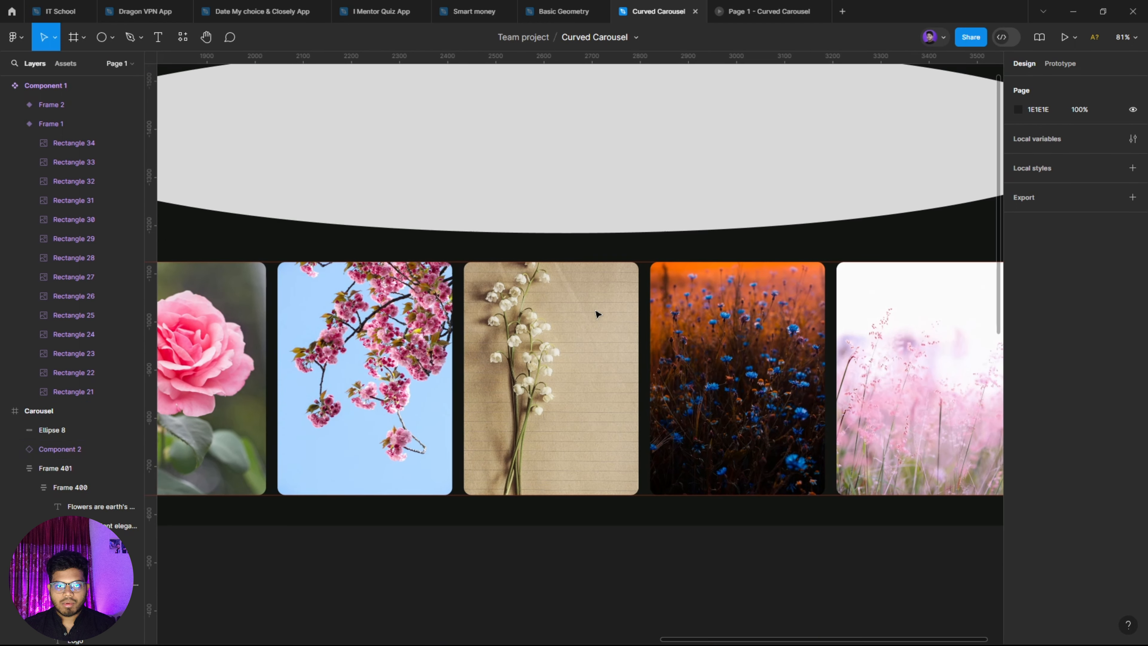
ctrl+scroll(582, 295, down, 2)
scroll(581, 295, up, 1)
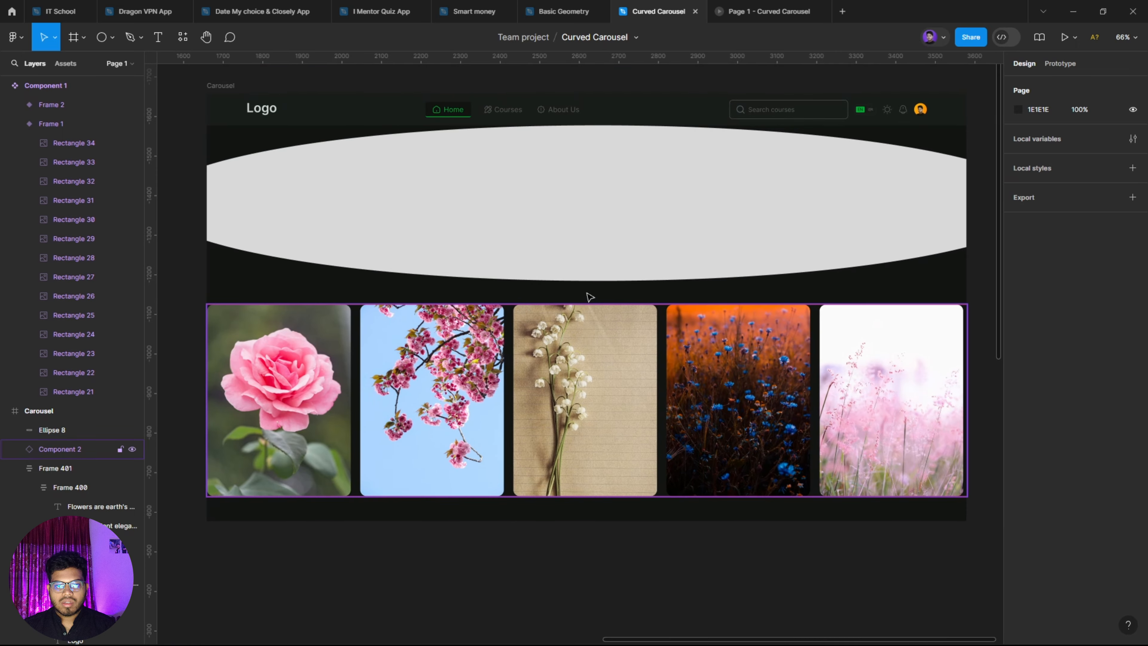
drag(592, 225, 598, 286)
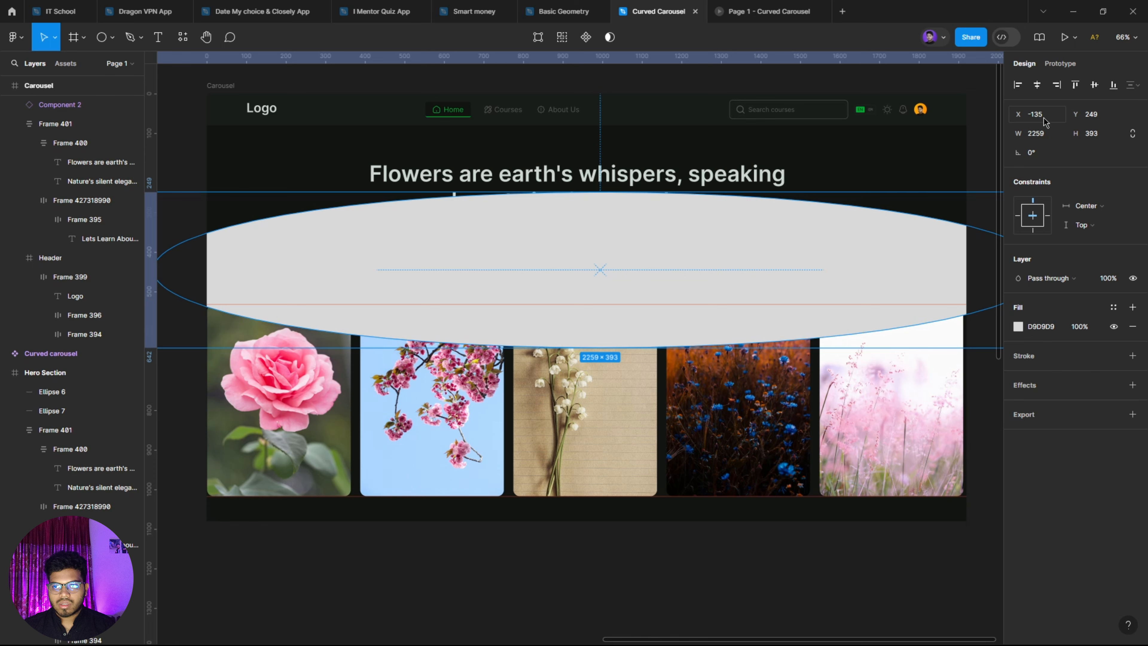
click(1037, 86)
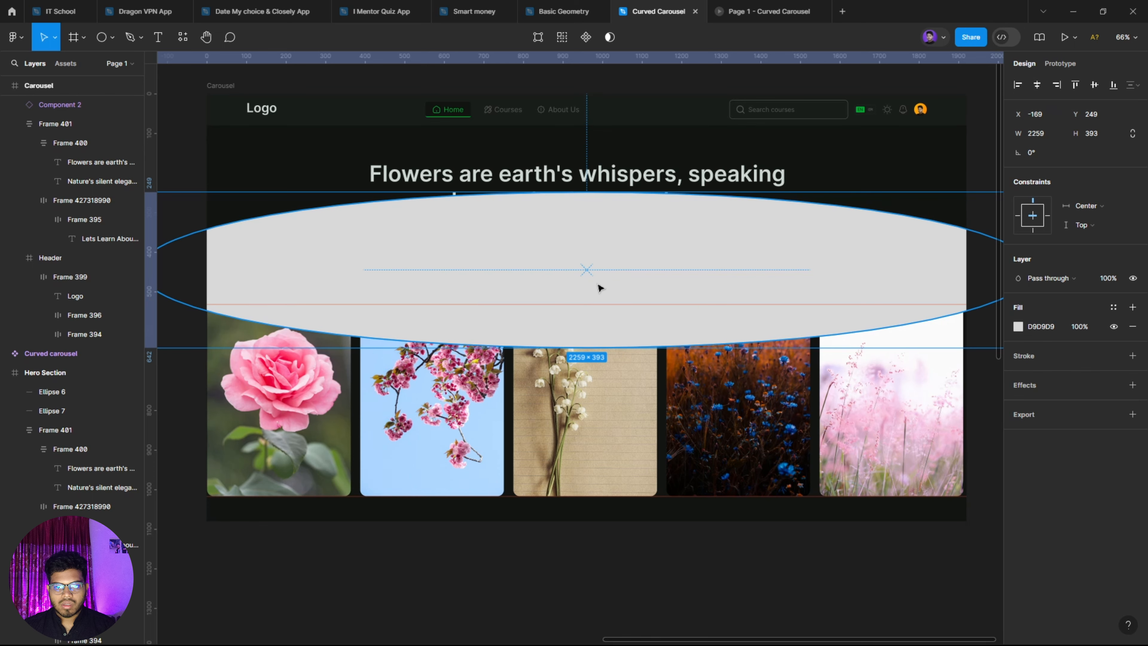
drag(599, 287, 602, 282)
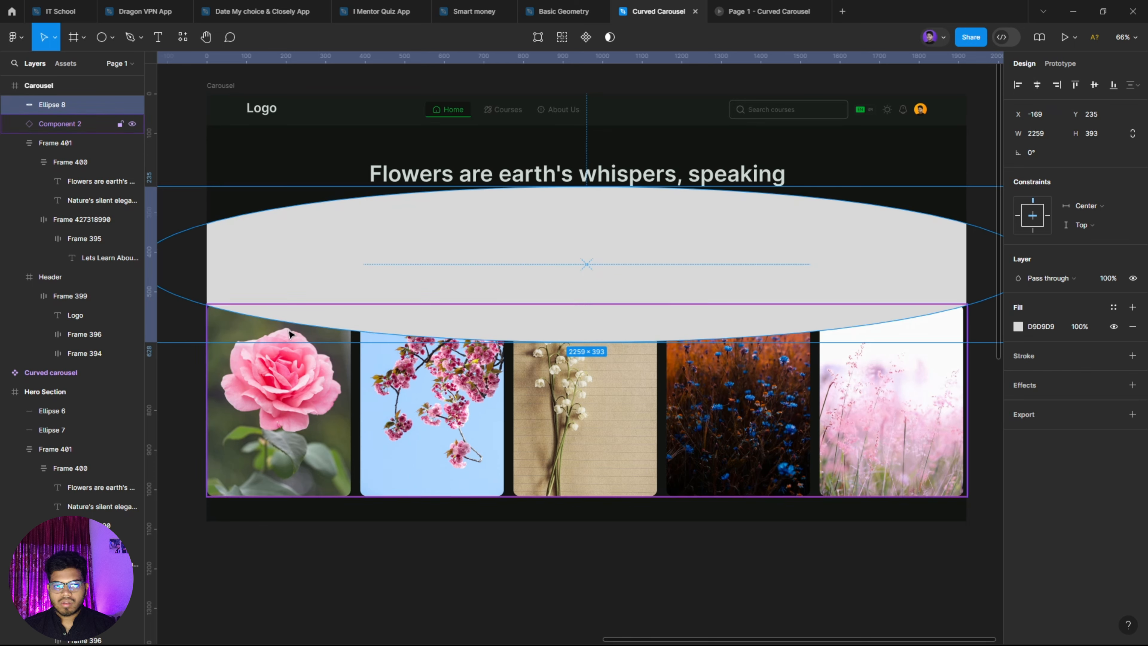
Flatten the ellipse to about 191 high at Y 389, with its lower curve overlapping the card tops.
scroll(290, 334, up, 10)
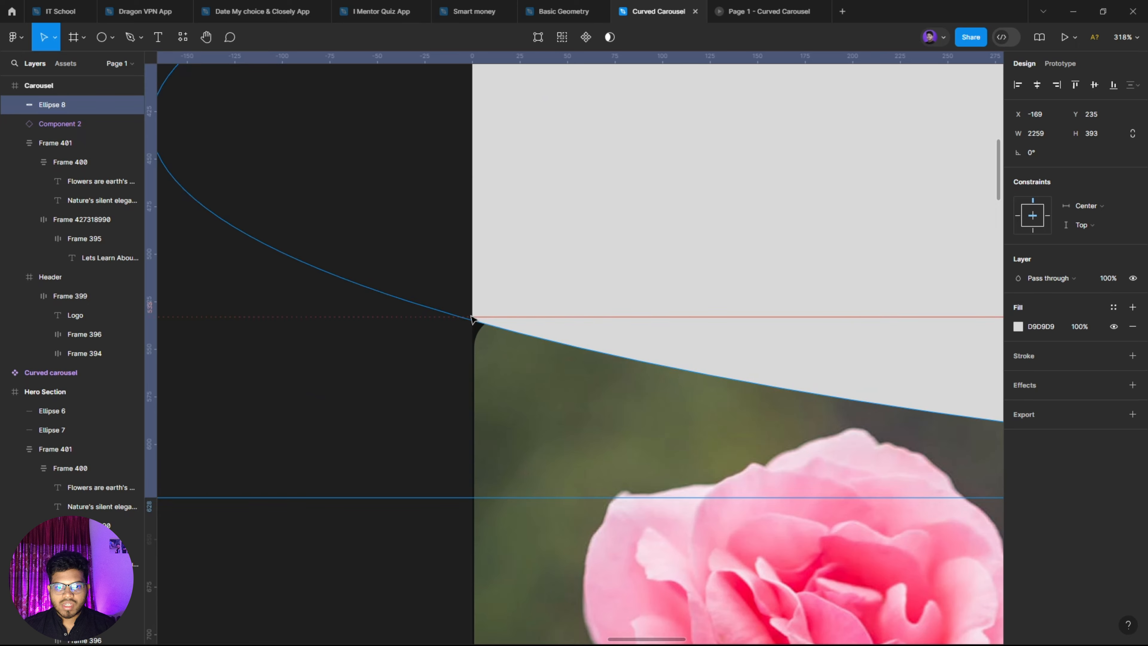
scroll(709, 384, down, 10)
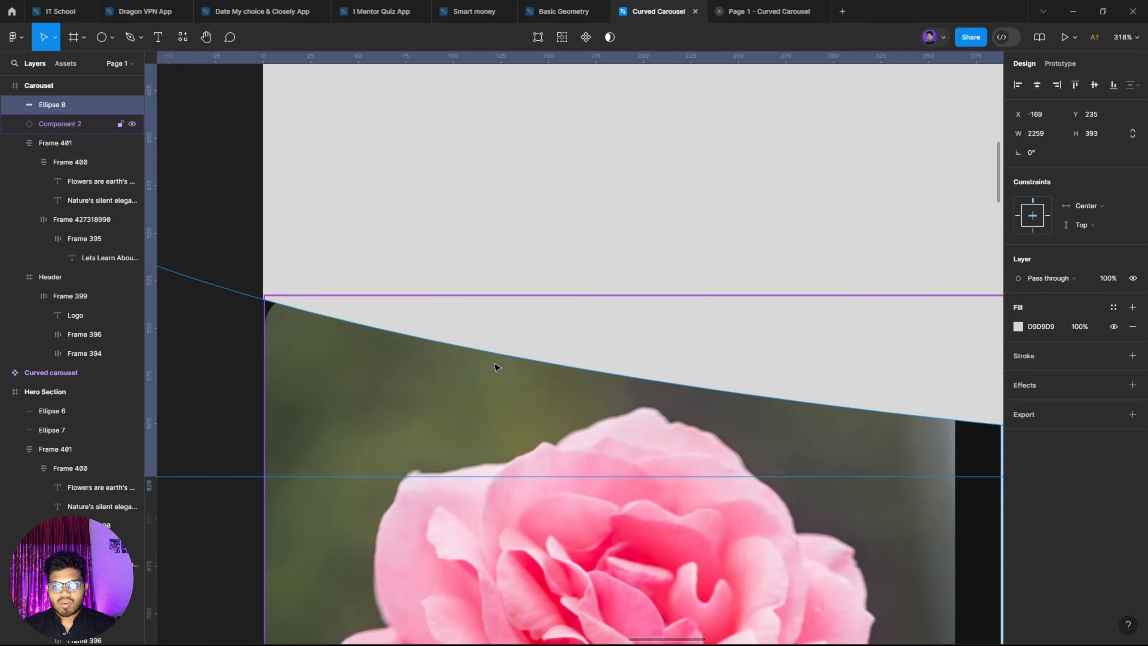
scroll(538, 367, down, 3)
drag(829, 377, 515, 285)
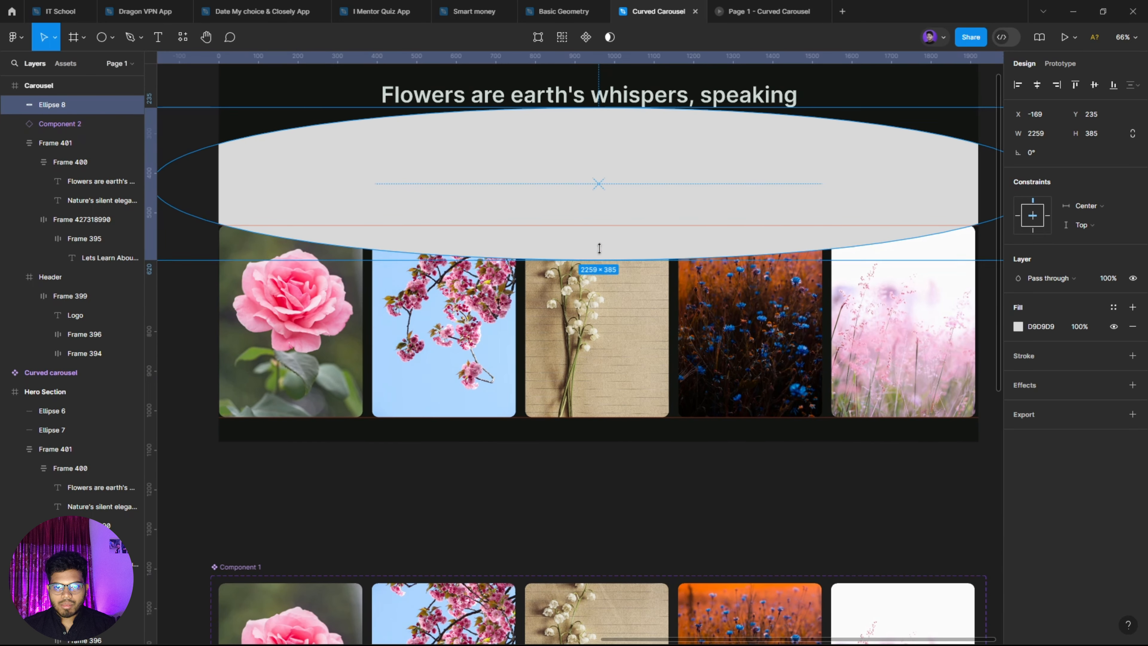
drag(597, 264, 610, 229)
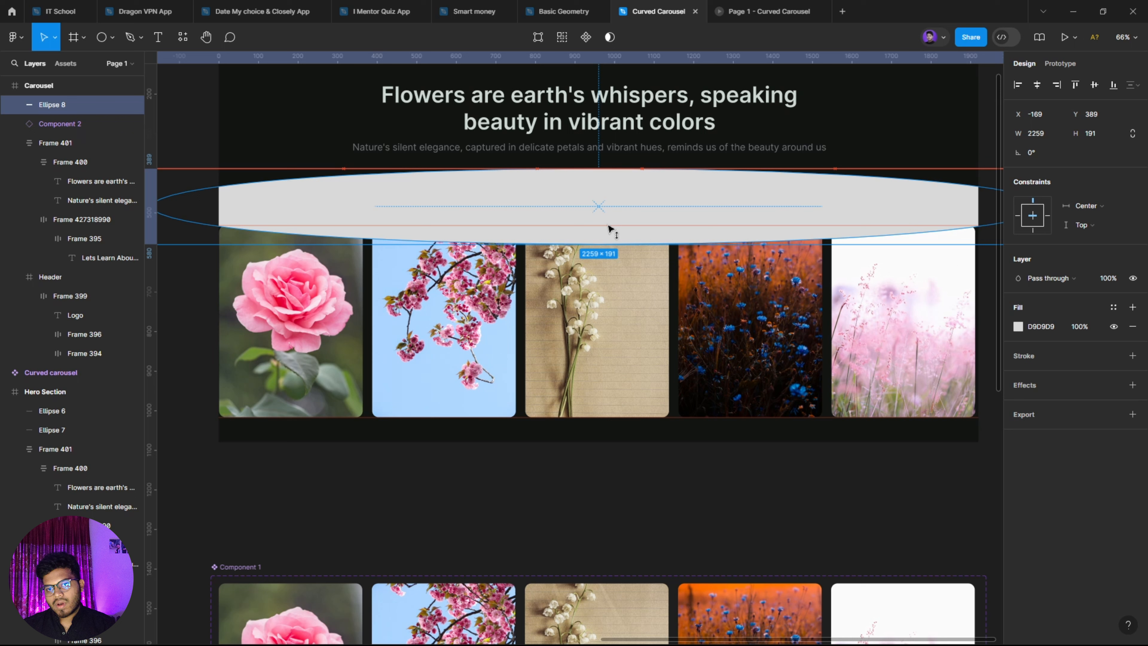
click(616, 474)
Fill the ellipse with the Carousel frame's background color 121513, sampled from the canvas.
click(639, 196)
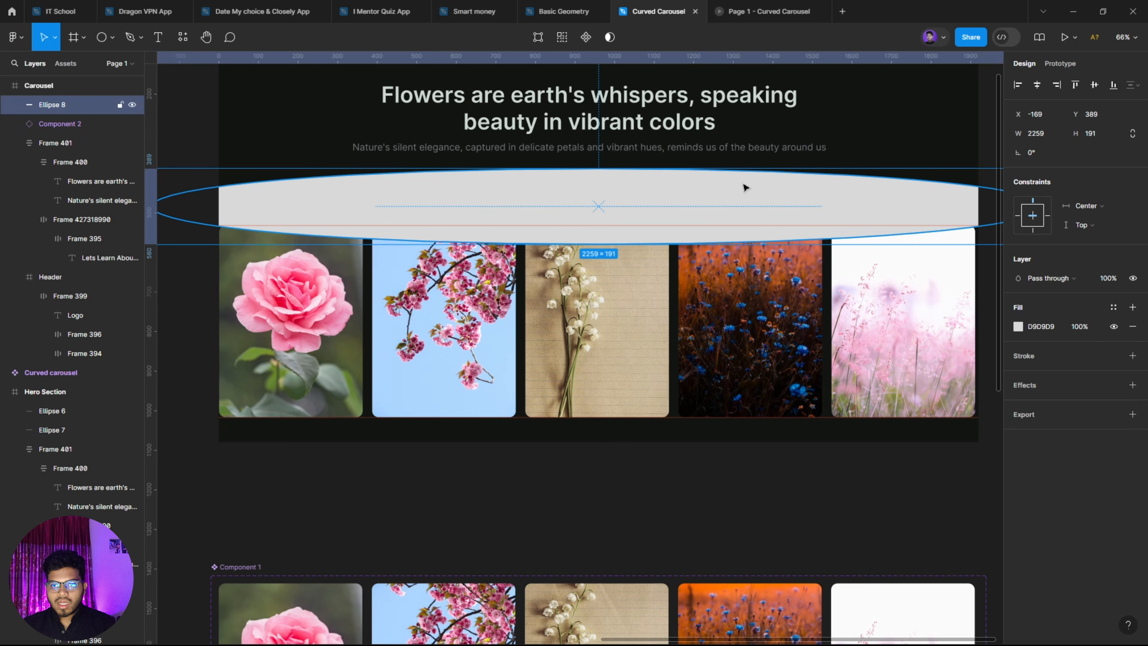
key(i)
click(869, 103)
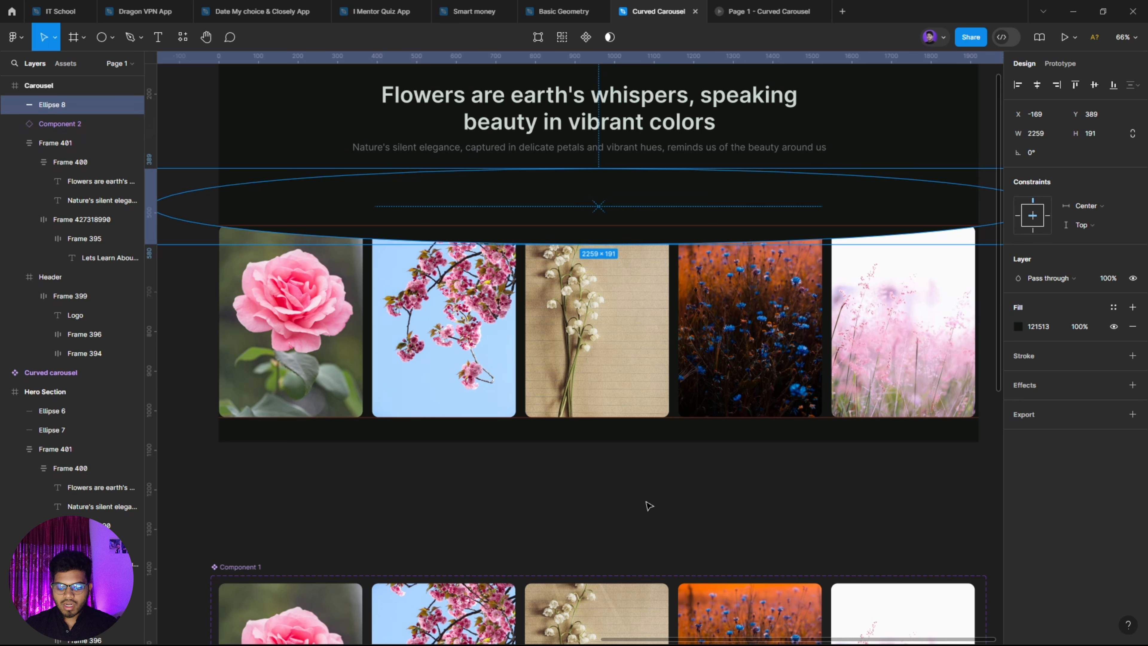
Send the ellipse behind the hero text, and place the photo card instance behind the ellipse.
key(ctrl+shift+bracketleft)
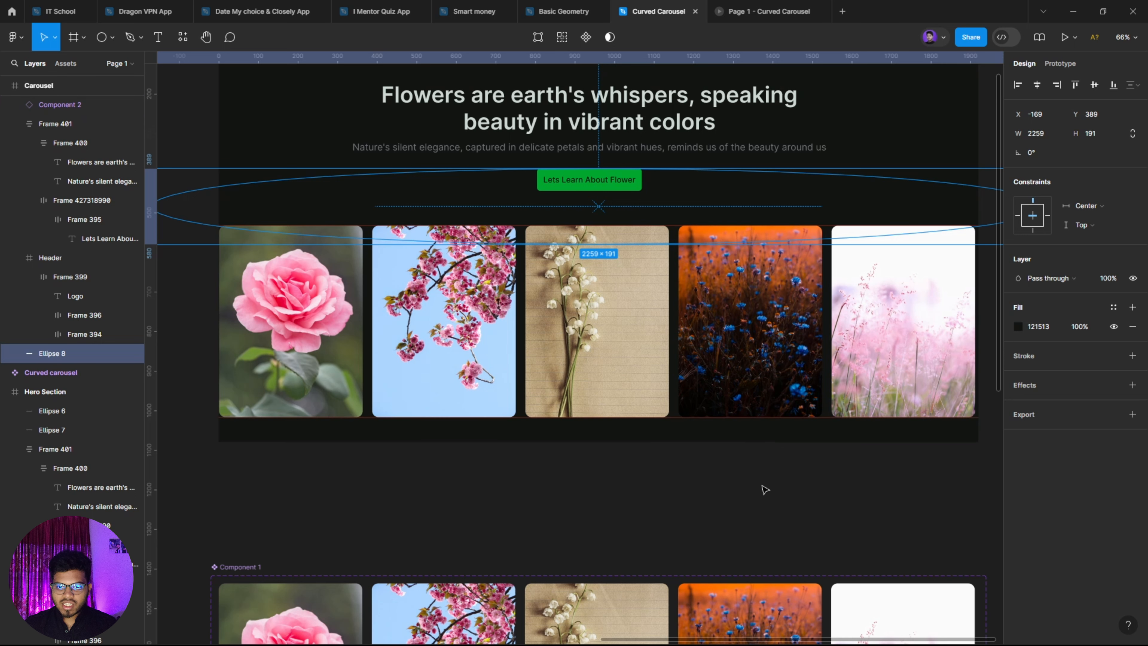
click(735, 346)
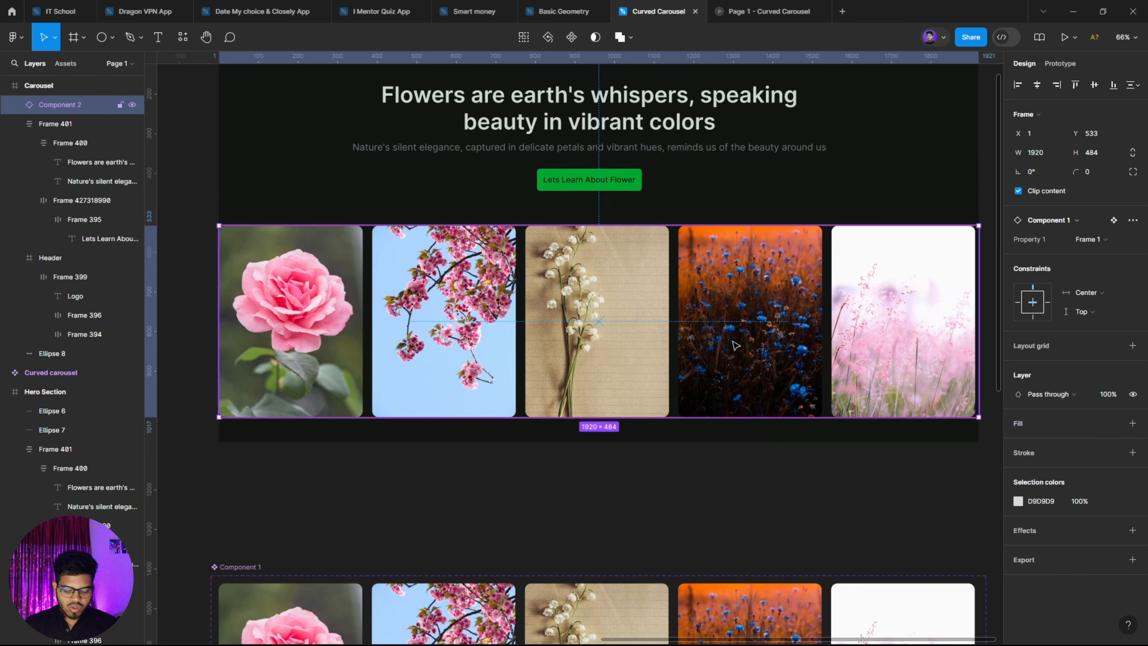
key(ctrl+shift+bracketleft)
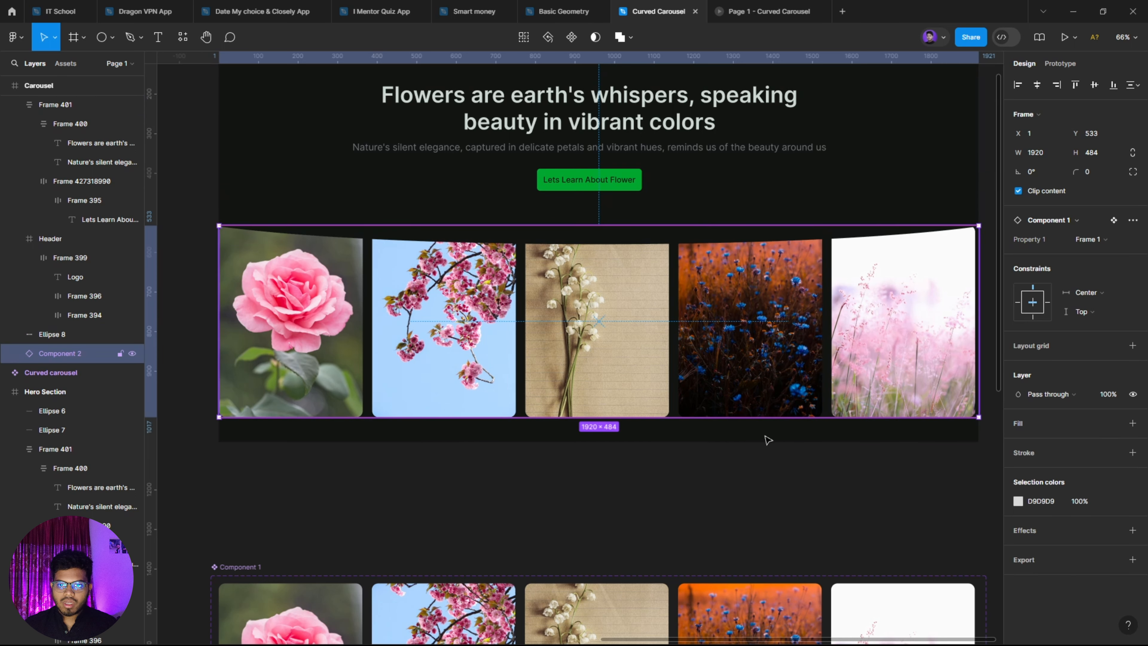
click(775, 503)
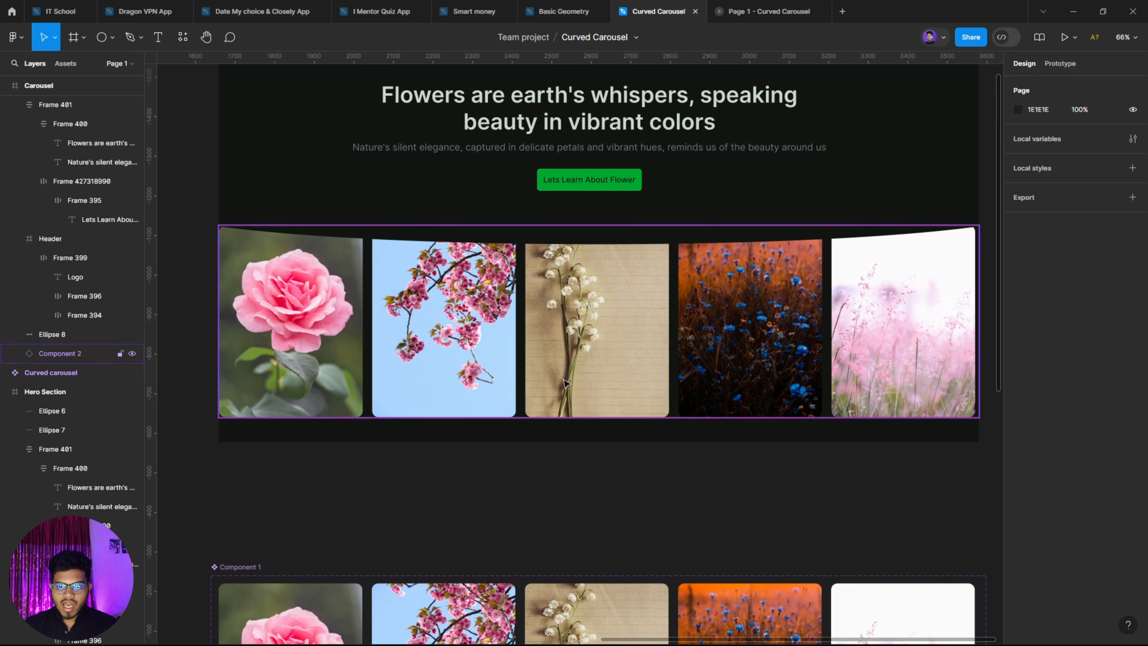
Duplicate the ellipse straight down over the bottom edges of the cards, at X -169, Y 971.
click(707, 203)
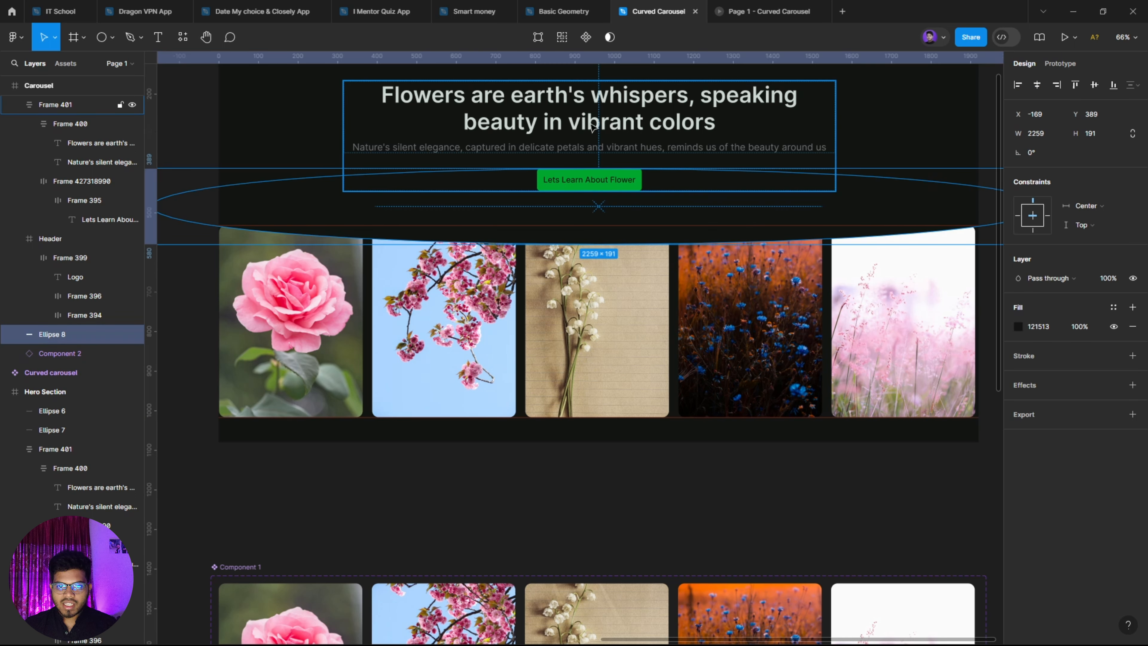
click(675, 501)
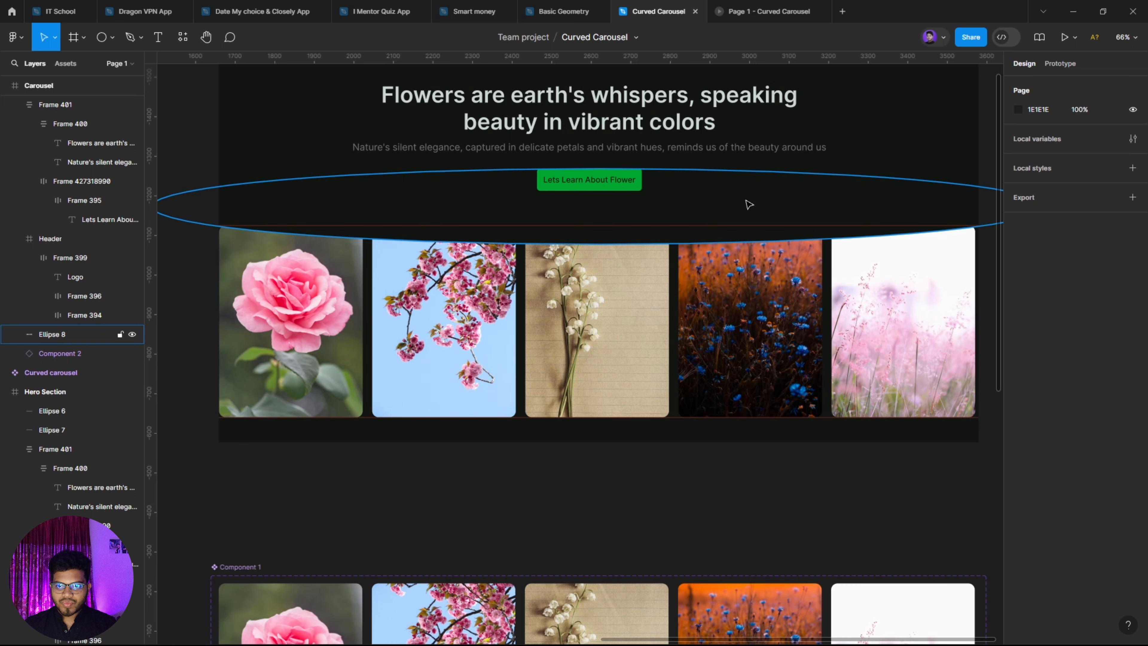
click(731, 210)
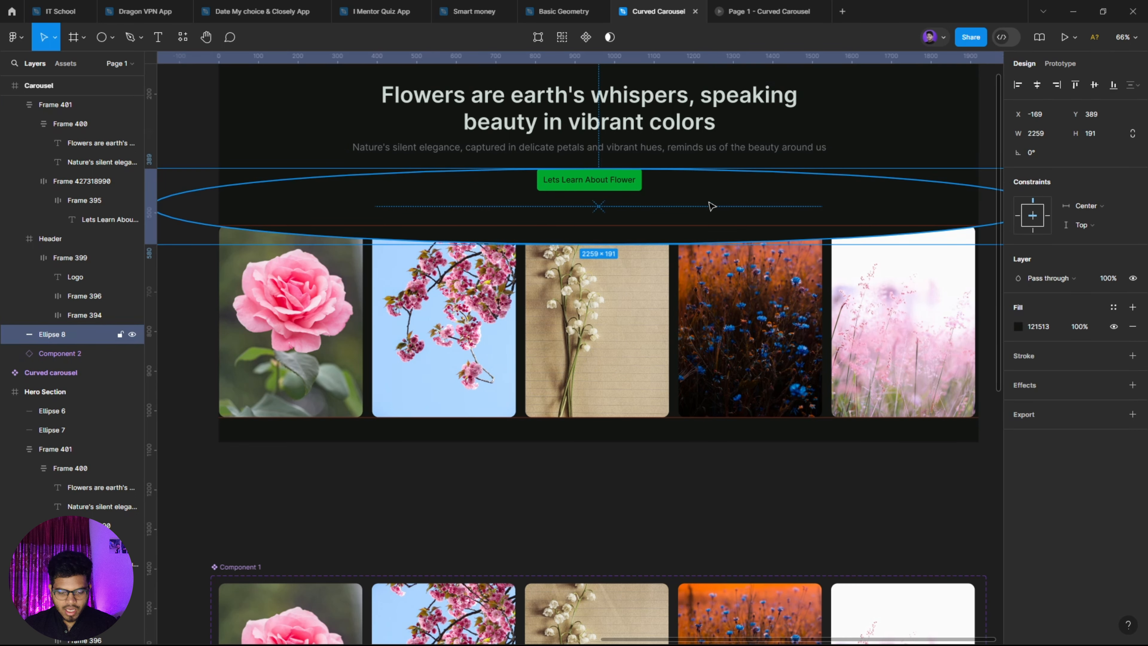
mouse_move(709, 199)
mouse_down()
mouse_move(704, 377)
mouse_move(716, 430)
mouse_up()
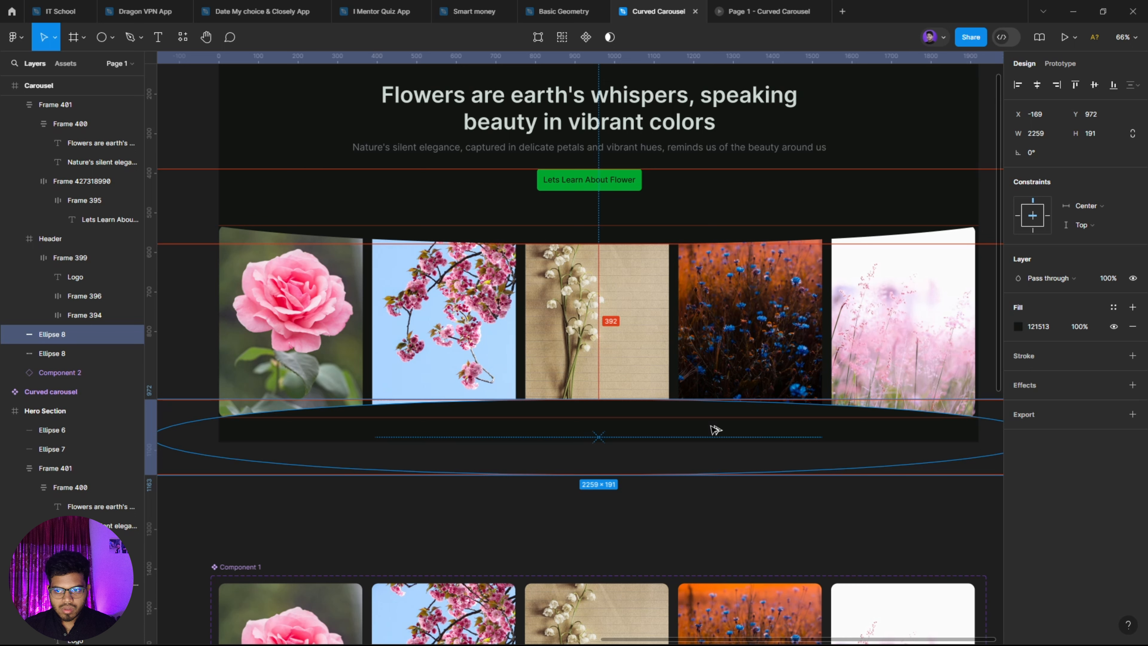
key(Up)
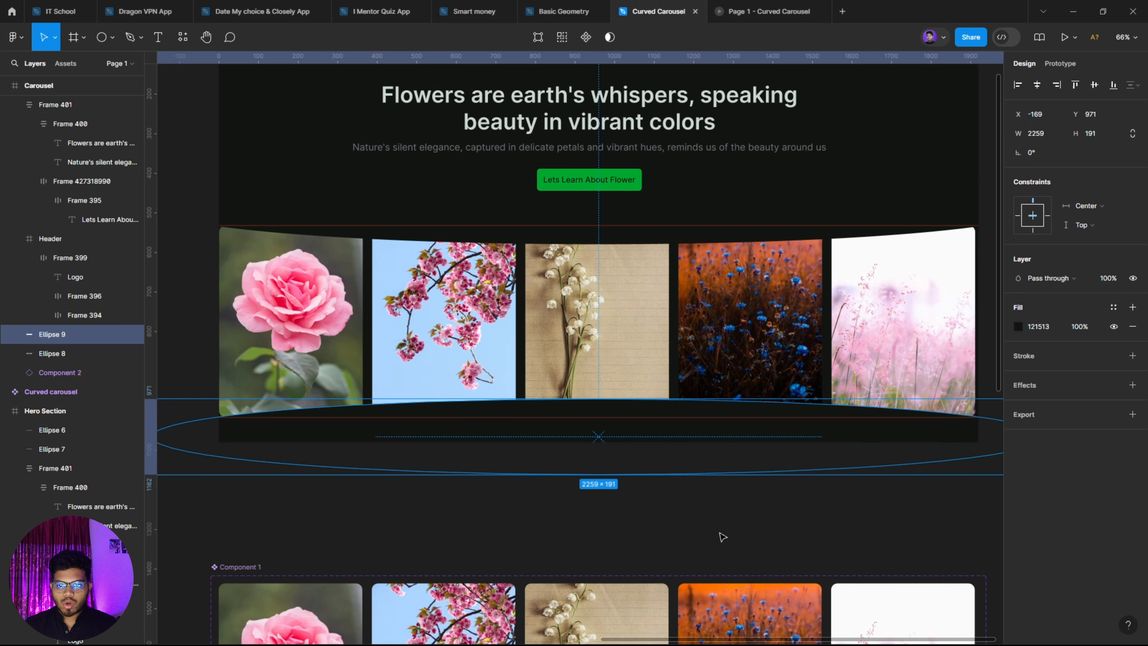
click(705, 547)
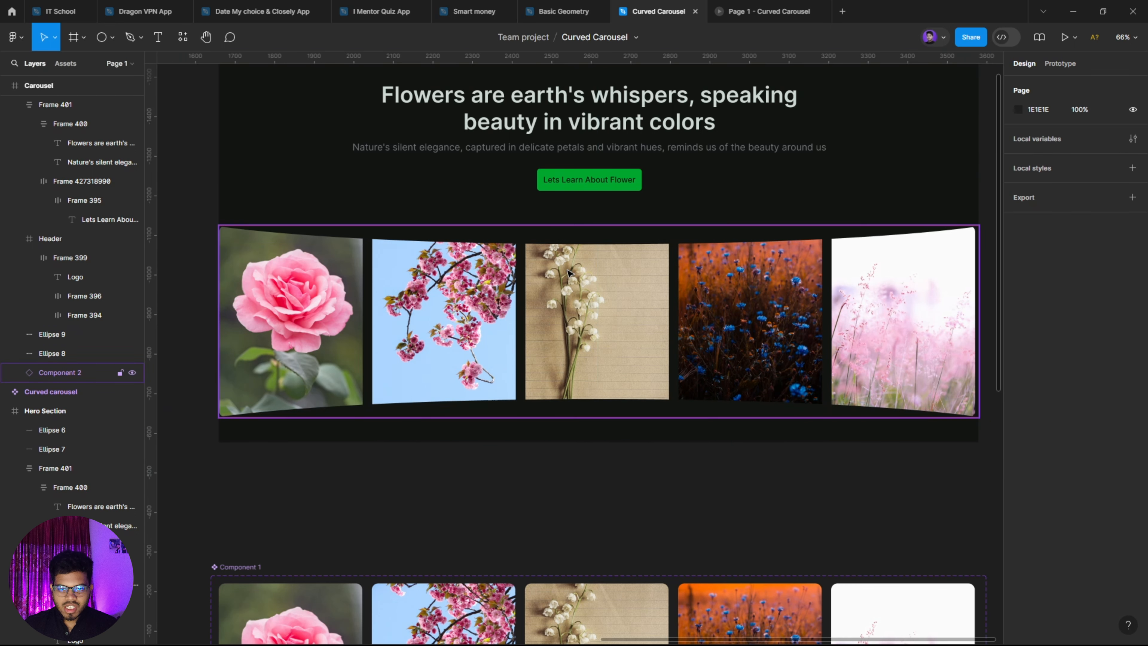
Duplicate the upper ellipse slightly higher, at about Y 361.
scroll(717, 508, right, 1)
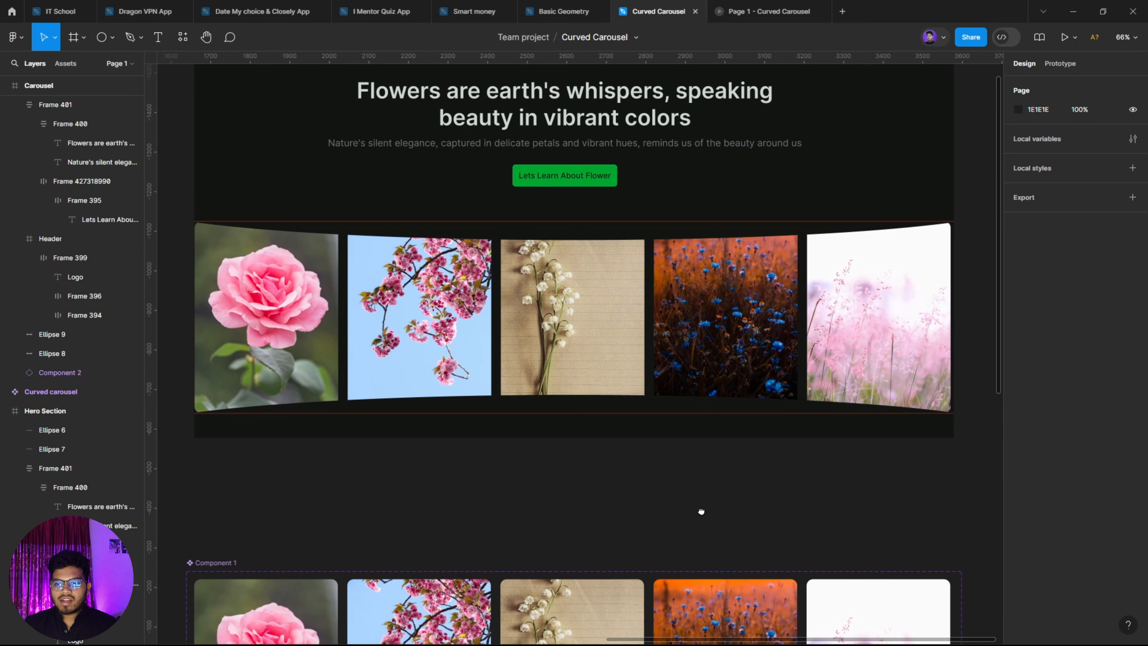
scroll(691, 520, left, 3)
click(692, 227)
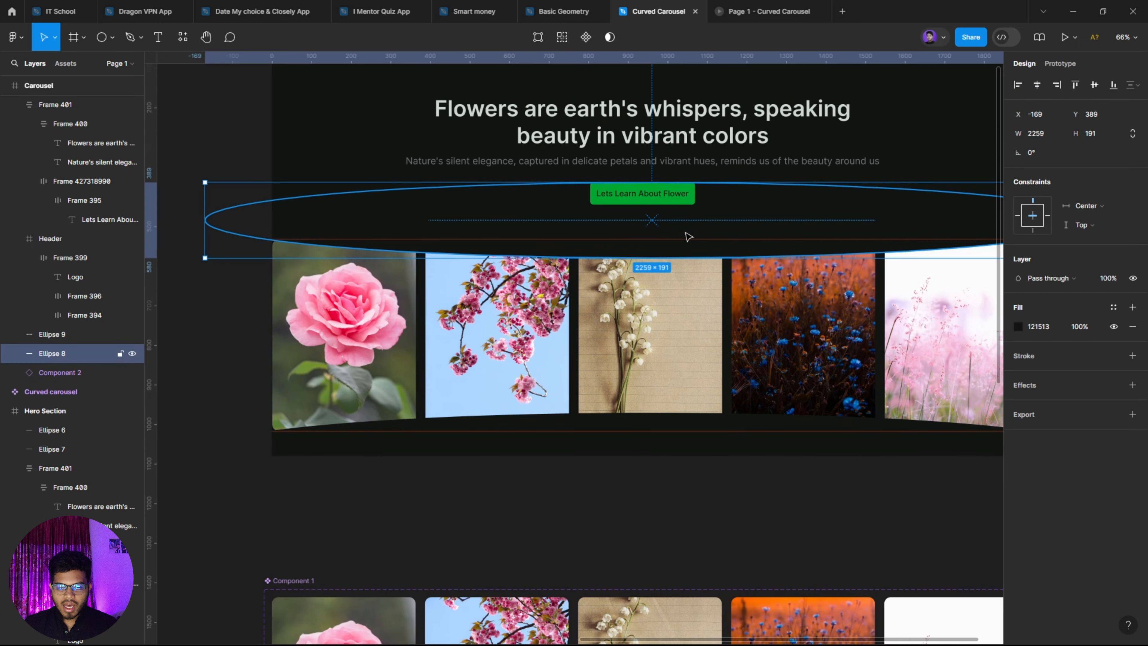
scroll(682, 352, up, 5)
scroll(685, 356, up, 2)
scroll(685, 355, left, 1)
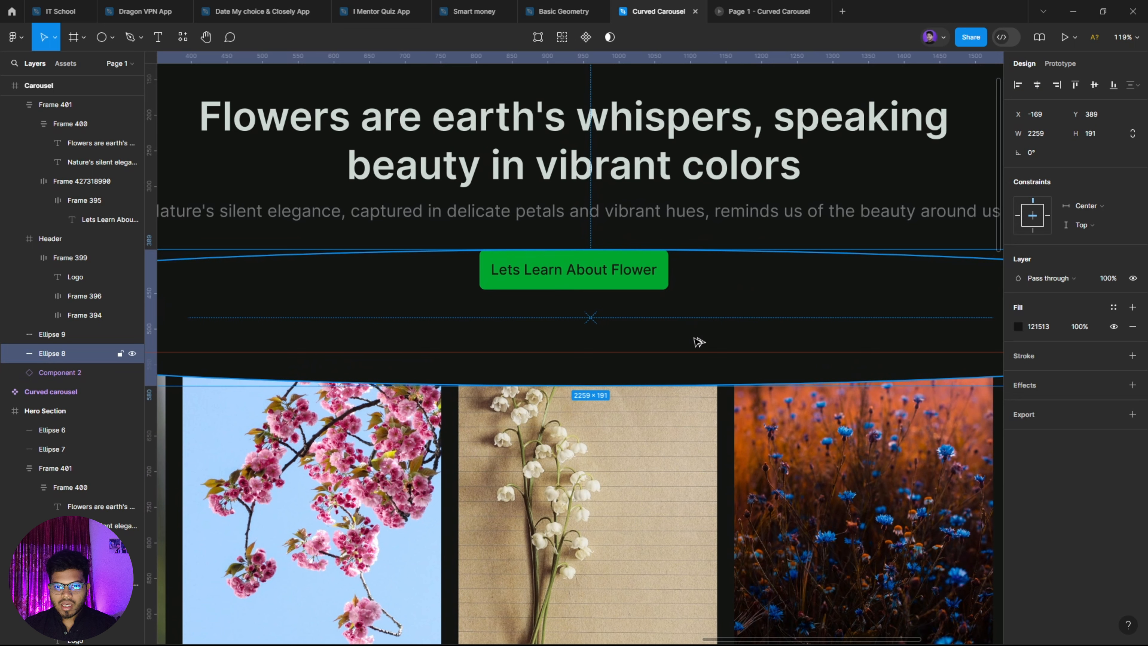
drag(698, 341, 692, 320)
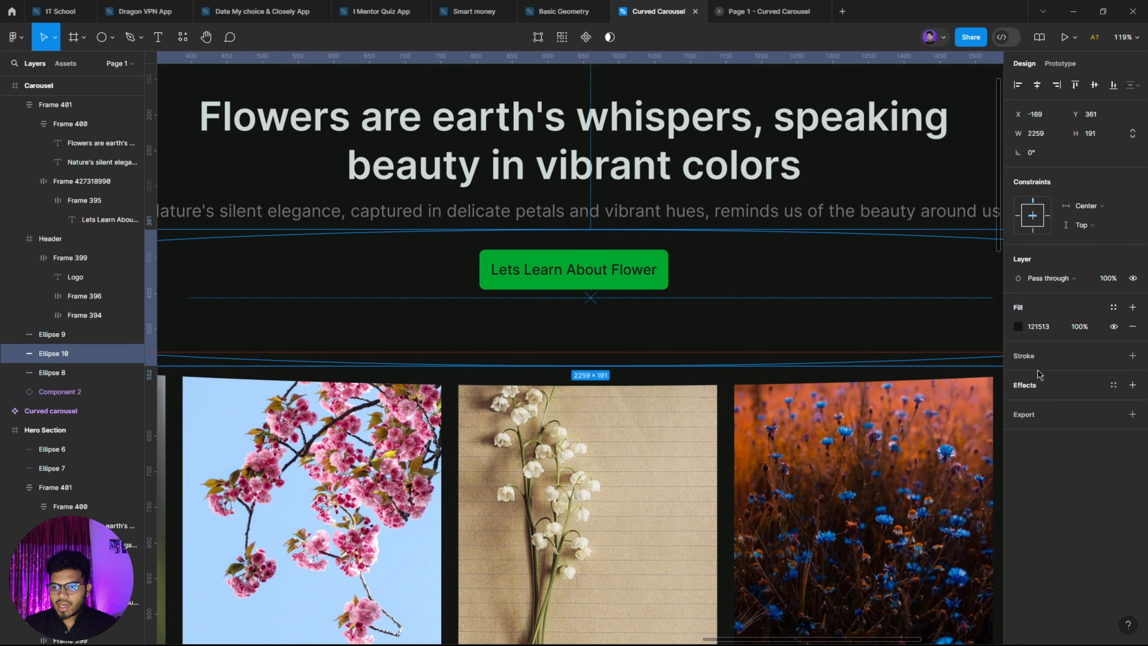
Give the new ellipse copy a 2-wide inside stroke in white FFFFFF and remove its fill.
click(1114, 356)
click(1057, 364)
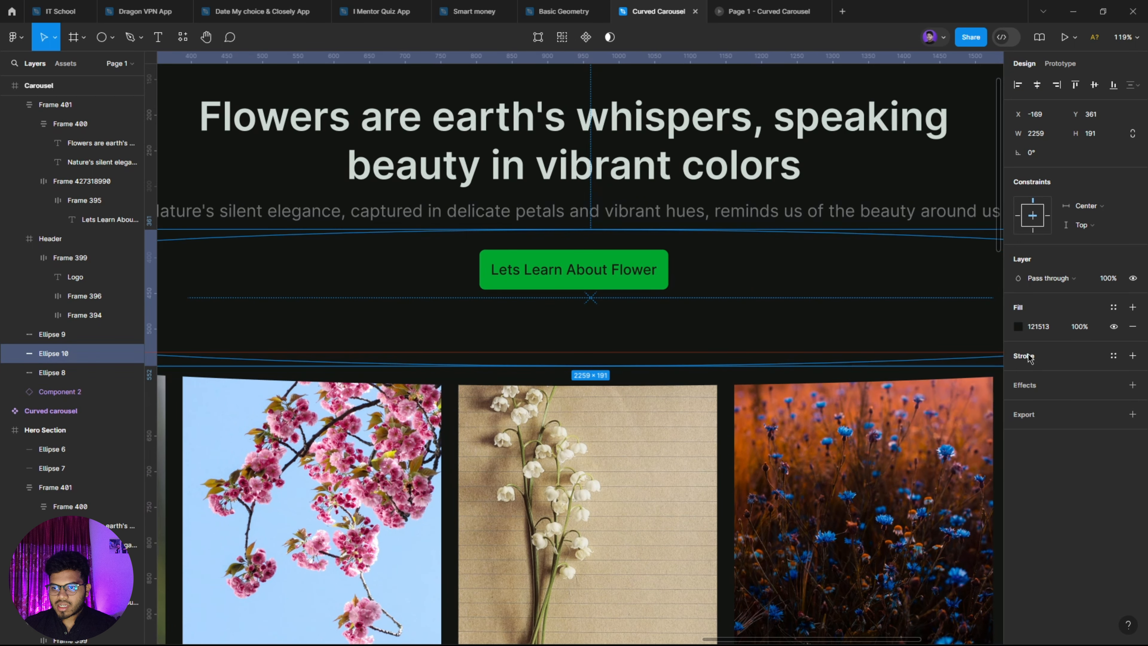
click(1028, 356)
click(1018, 375)
click(860, 335)
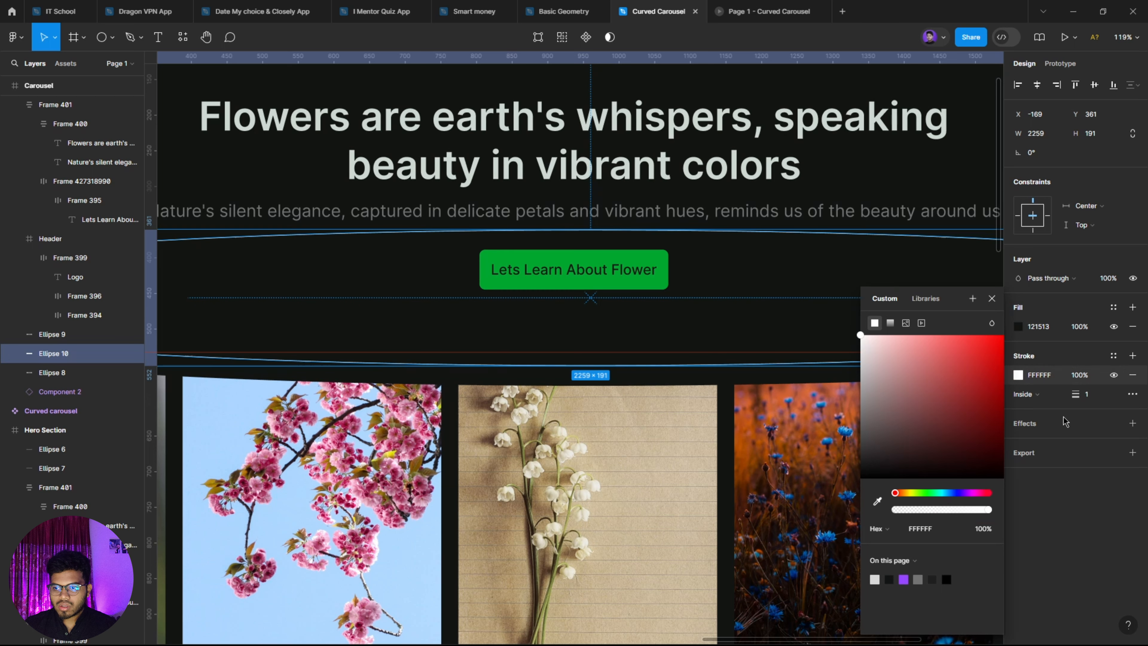
click(1101, 401)
key(Up)
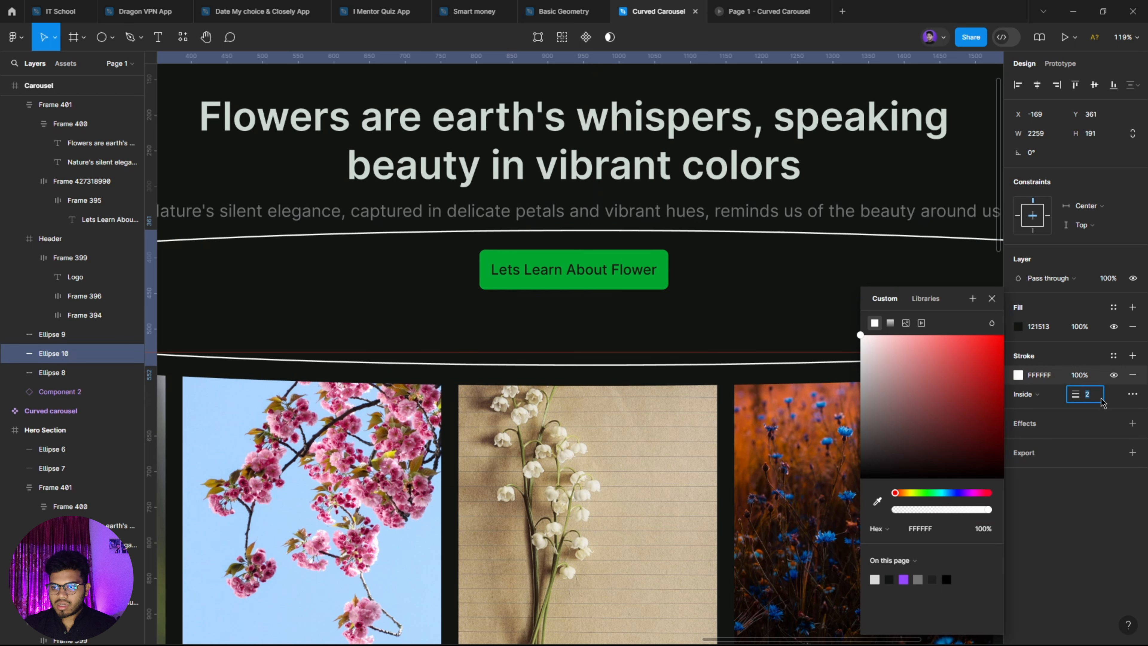
click(1132, 326)
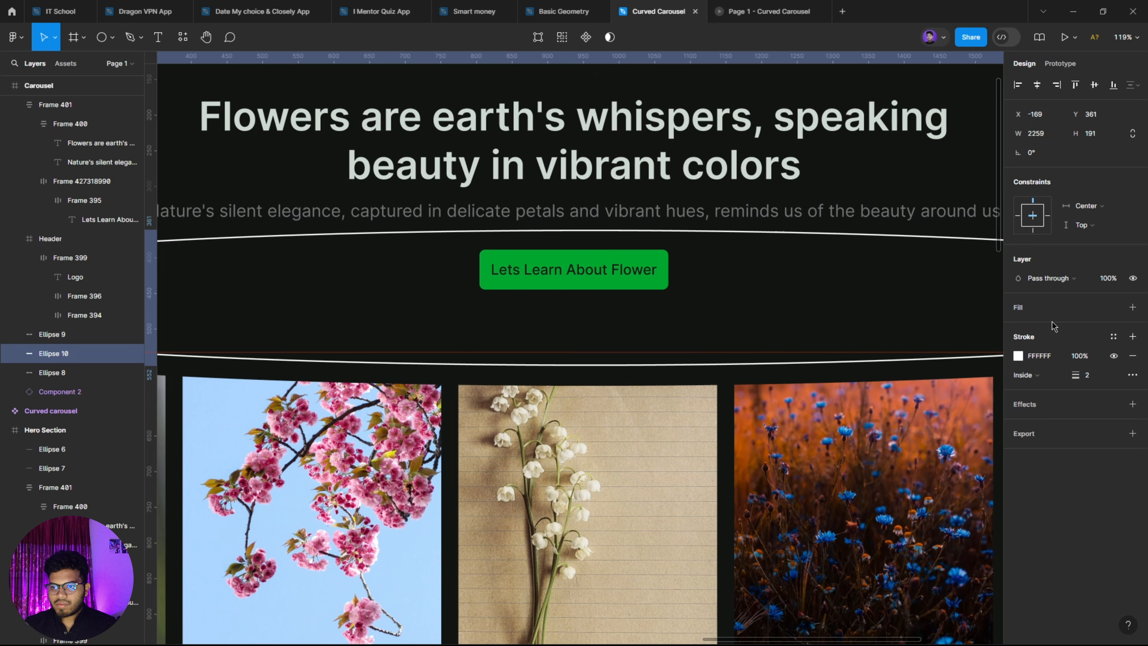
Delete the ellipse's uppermost anchor point so only its lower arc is left, and finish editing the vector.
double_click(618, 366)
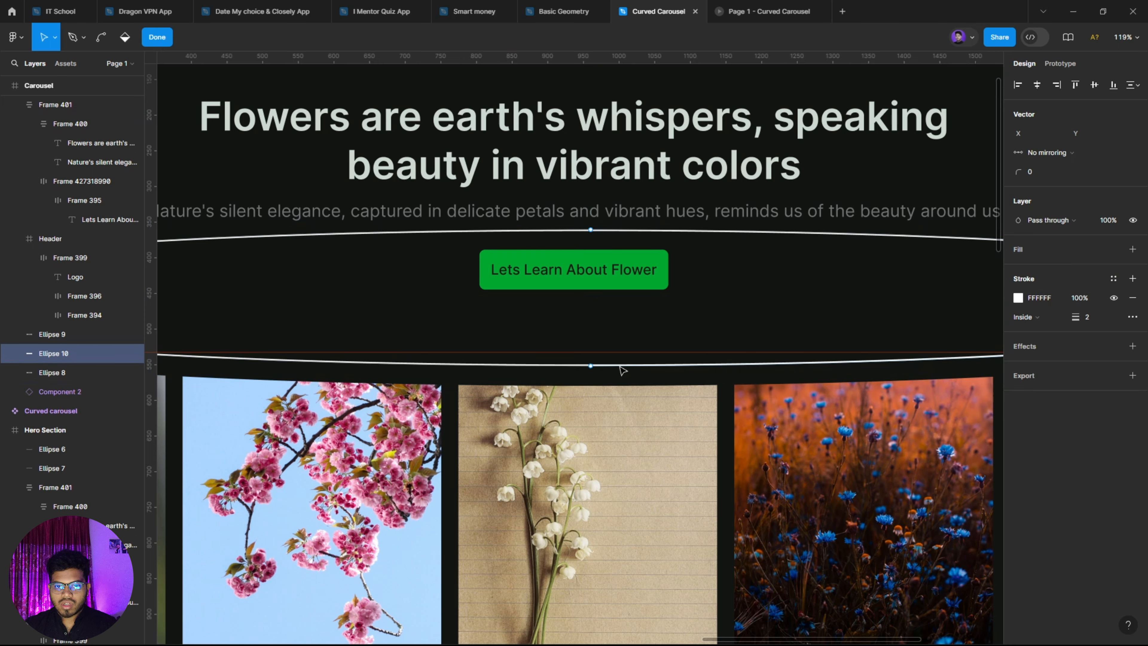
click(590, 230)
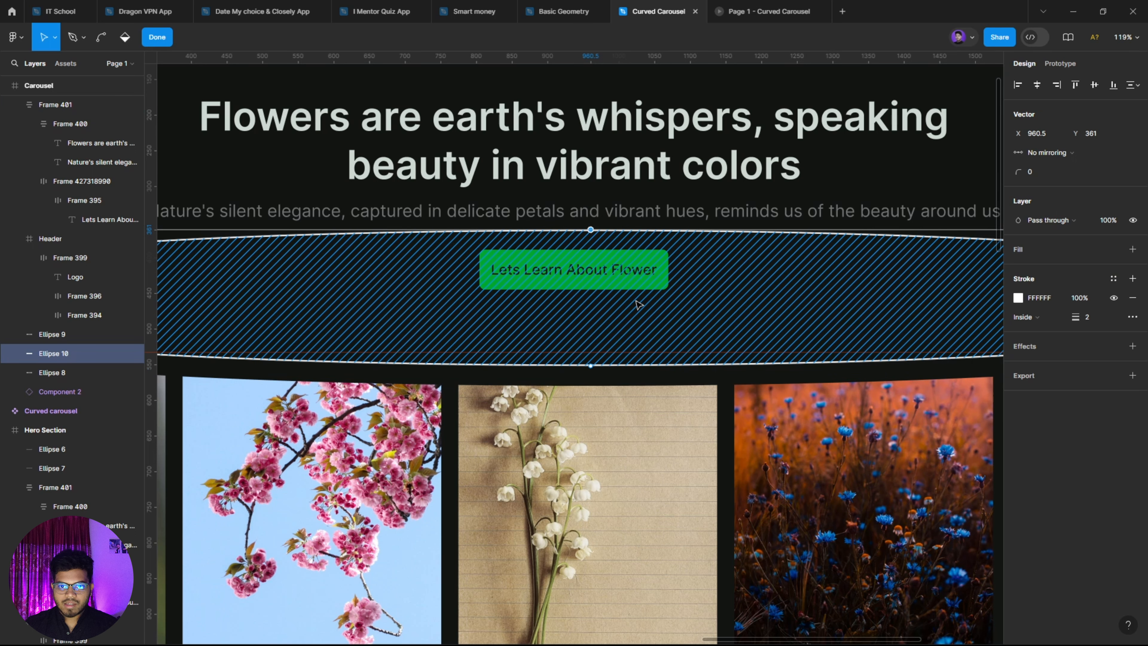
key(Escape)
scroll(640, 317, down, 3)
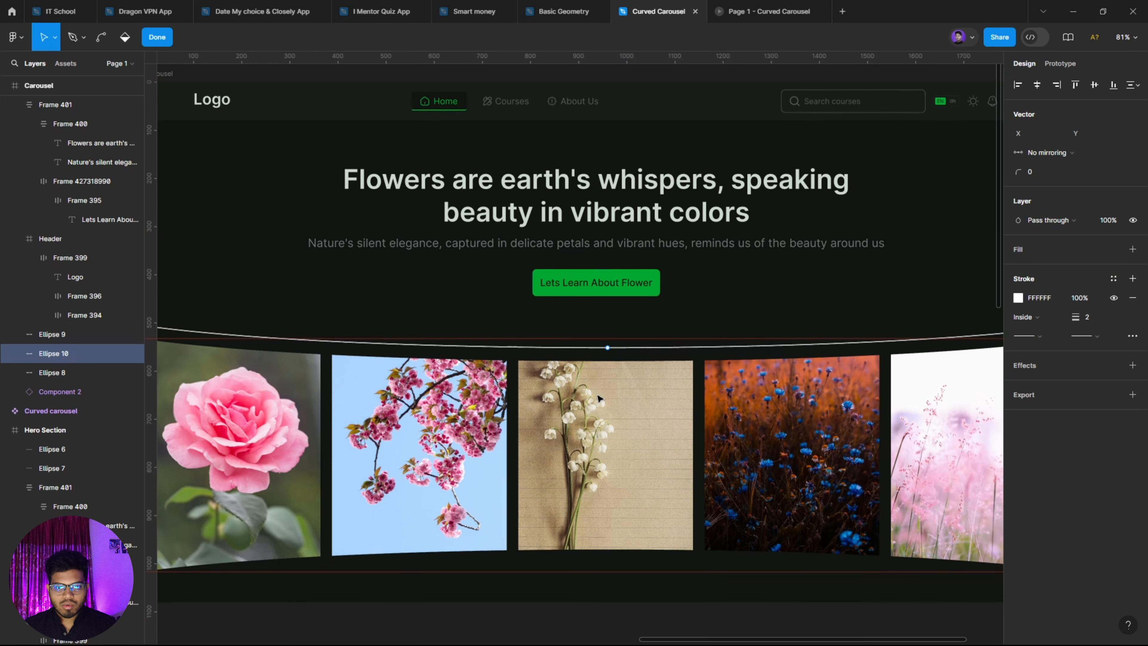
drag(597, 395, 539, 321)
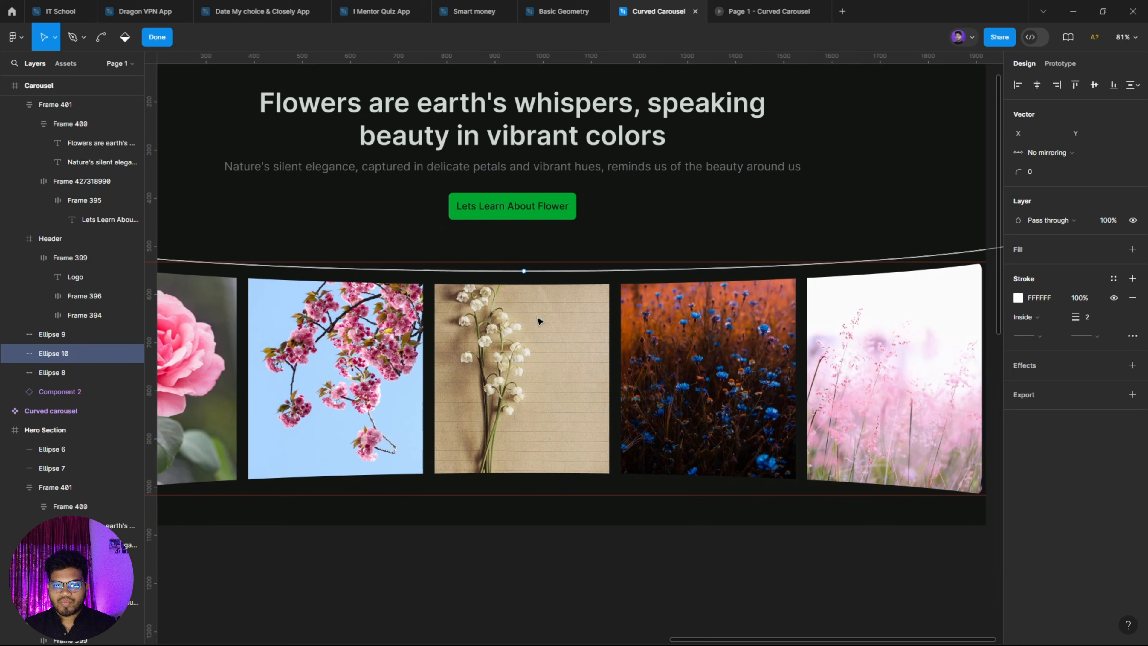
key(Escape)
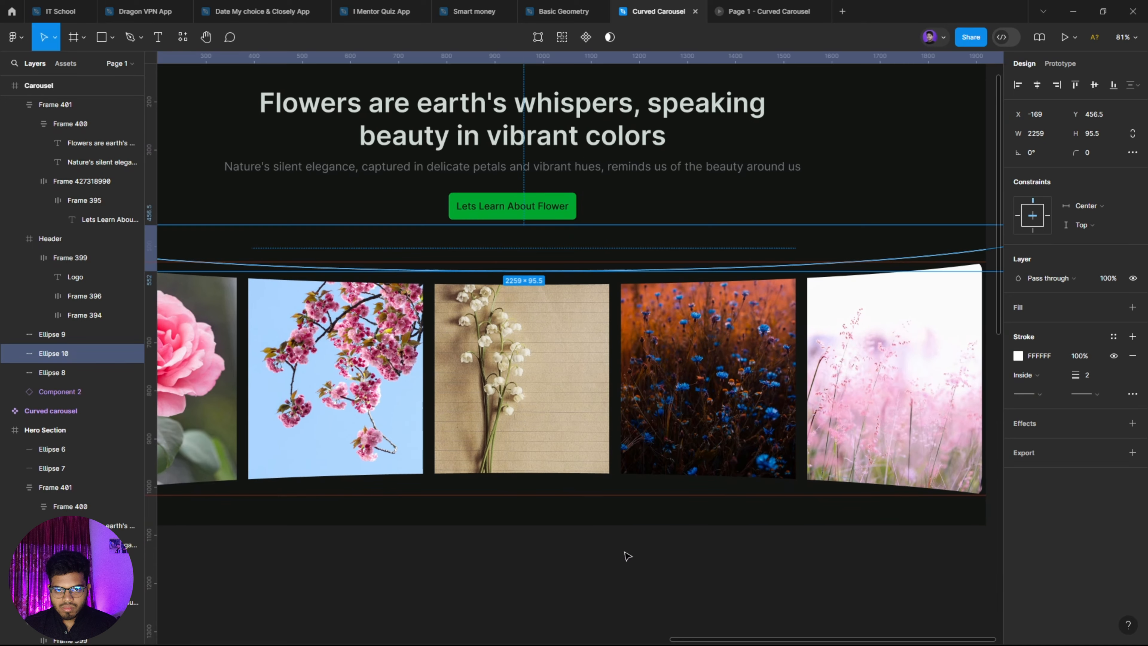
key(Escape)
scroll(594, 573, down, 3)
drag(594, 573, 612, 543)
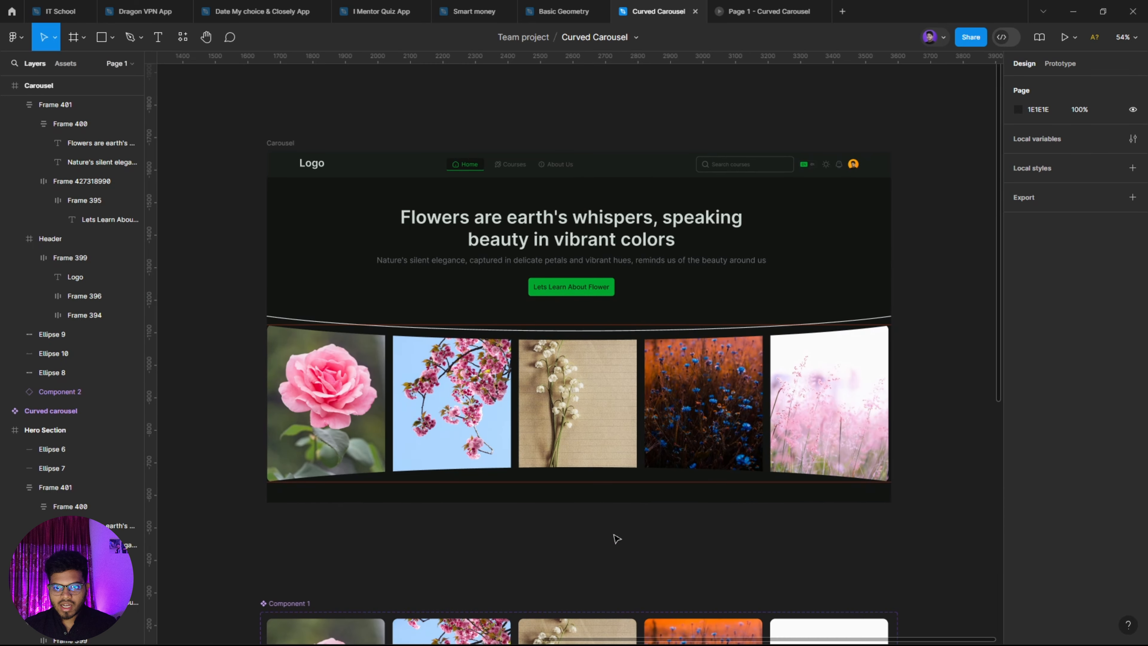
Move the white arc straight down to Y 469, just above the photo cards.
scroll(533, 398, up, 5)
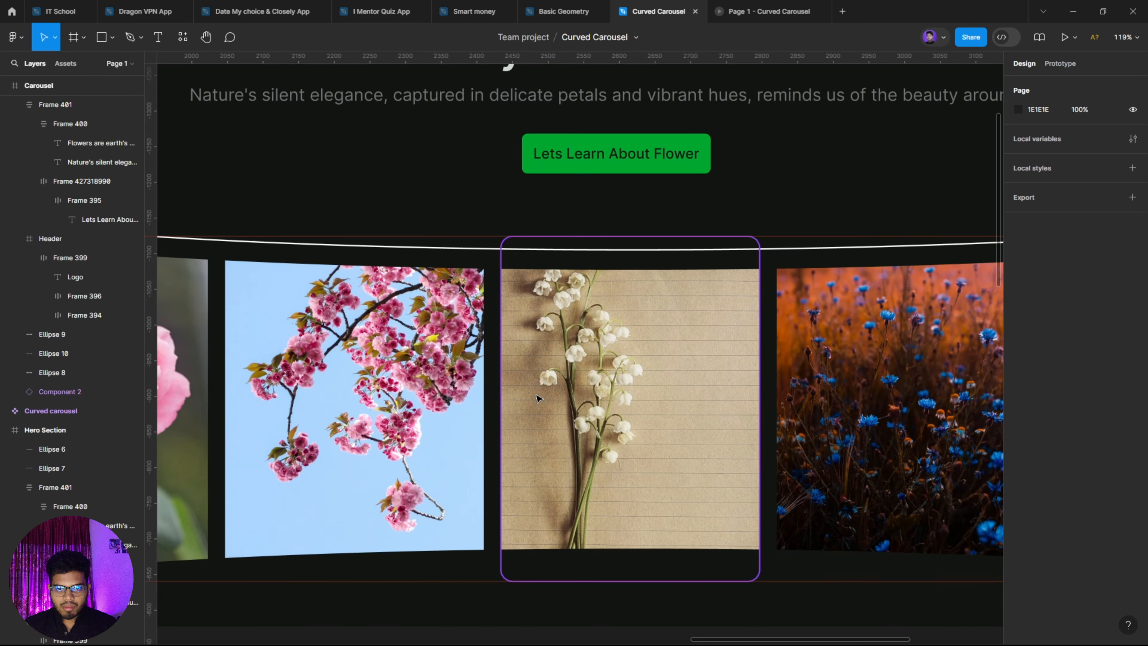
click(632, 248)
scroll(646, 251, up, 6)
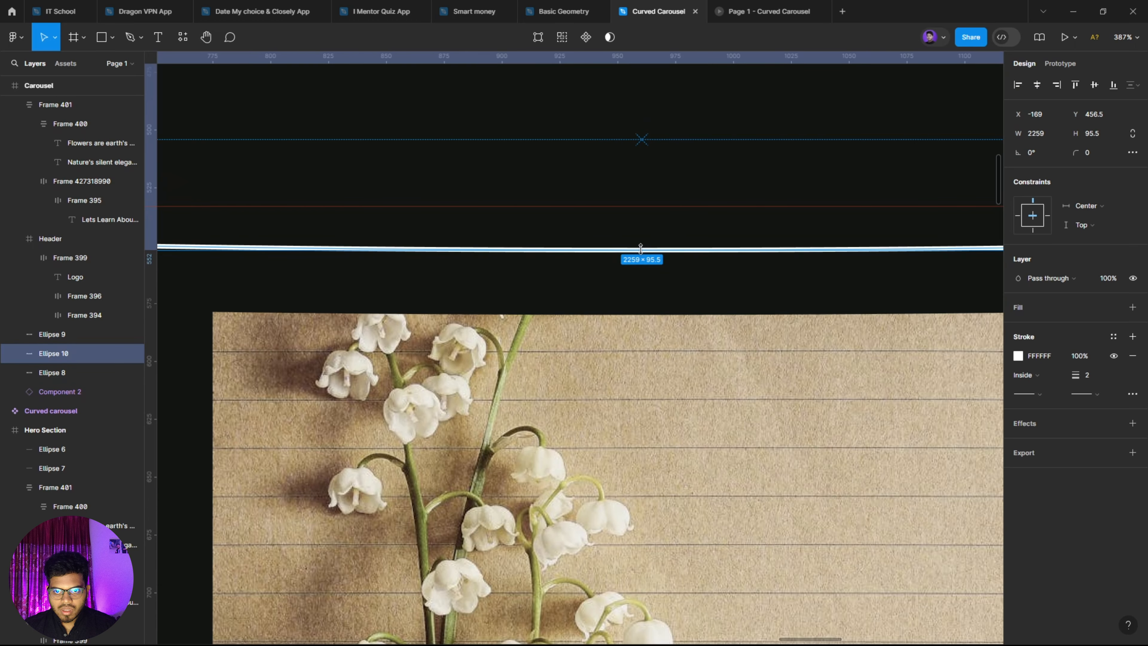
drag(644, 246, 646, 276)
scroll(651, 362, down, 8)
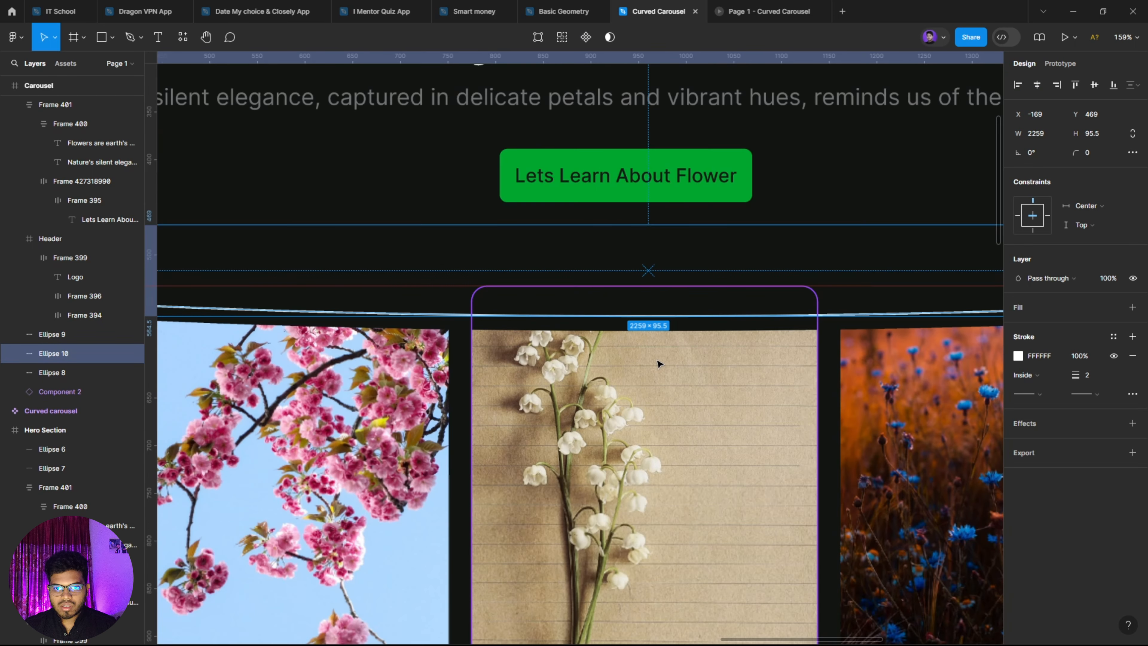
Duplicate the white arc straight down to the lower edge of the cards and flip the copy vertically.
scroll(616, 378, down, 3)
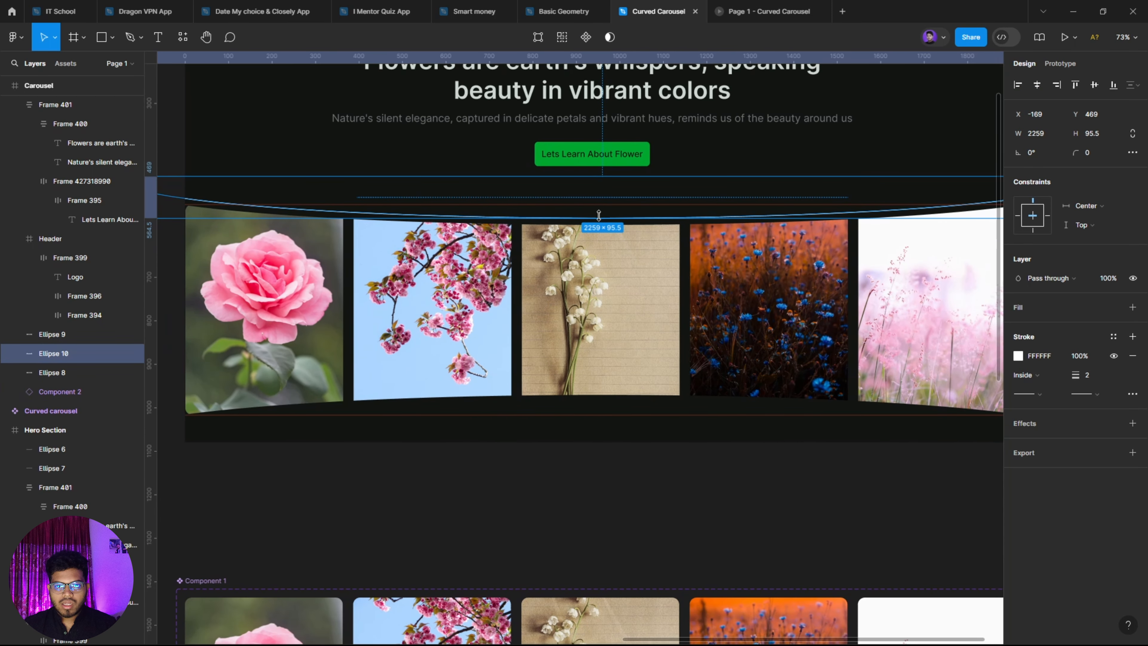
drag(603, 217, 614, 434)
right_click(607, 430)
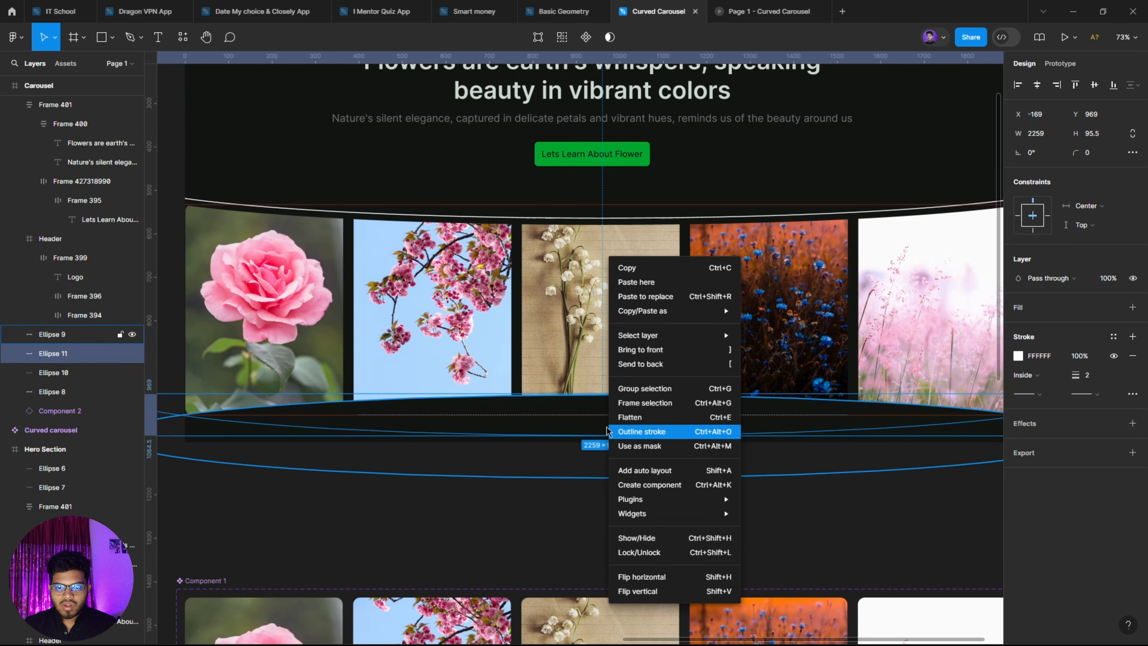
click(677, 594)
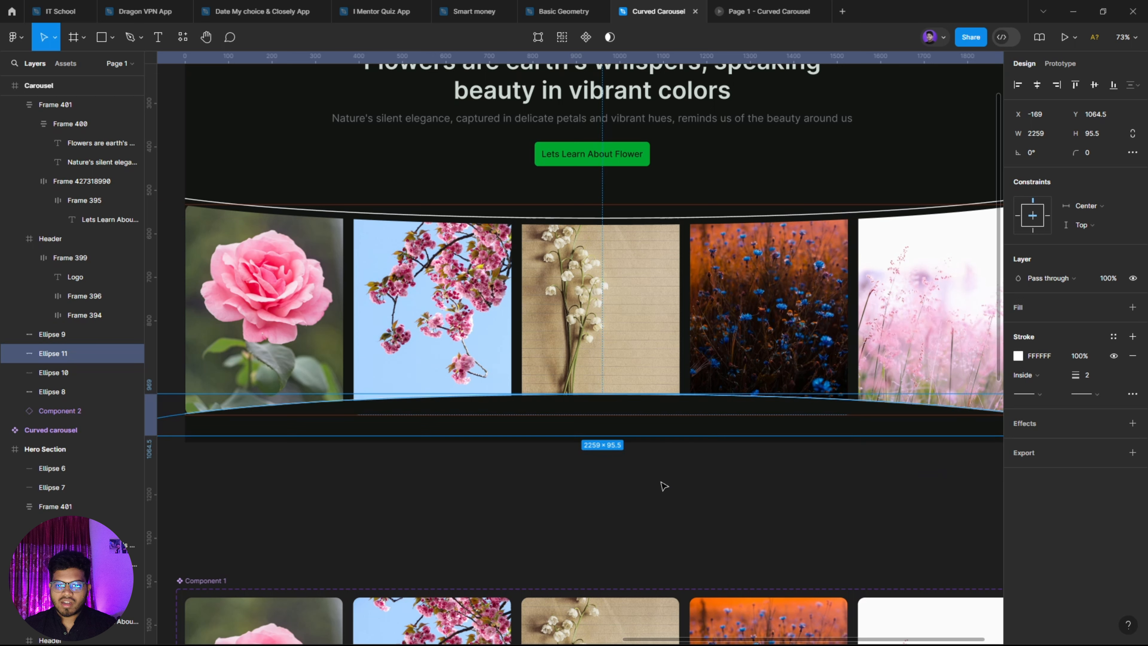
Move the flipped arc down to Y 1087.5, below the cards, and bring it to the front.
scroll(660, 457, up, 5)
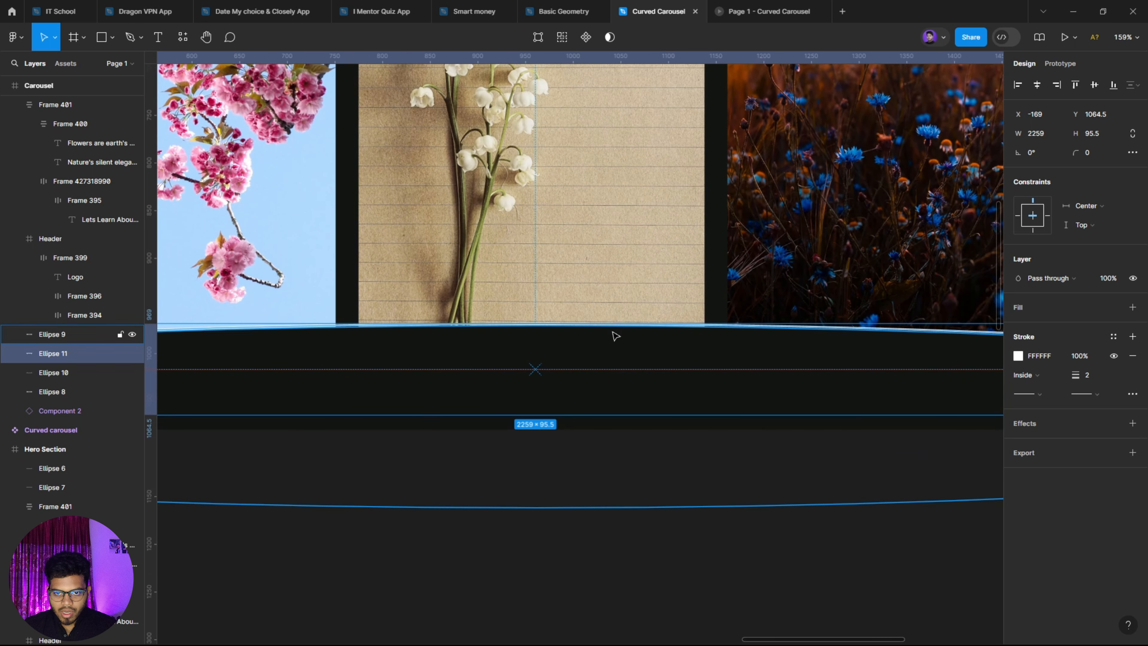
drag(614, 339, 615, 361)
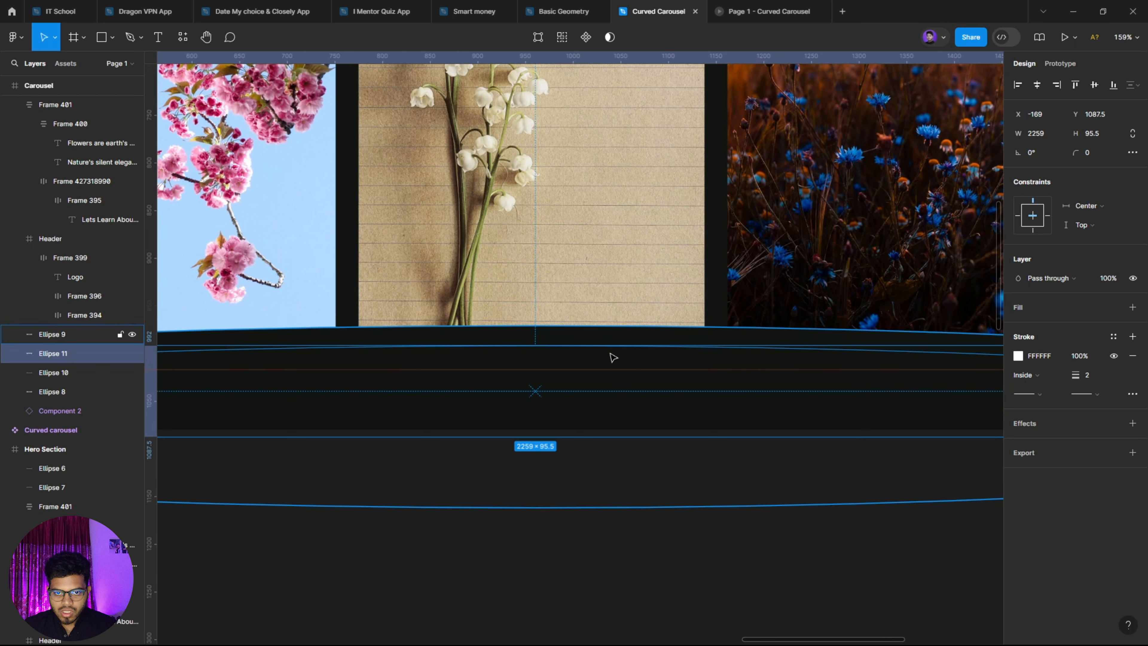
scroll(594, 528, left, 15)
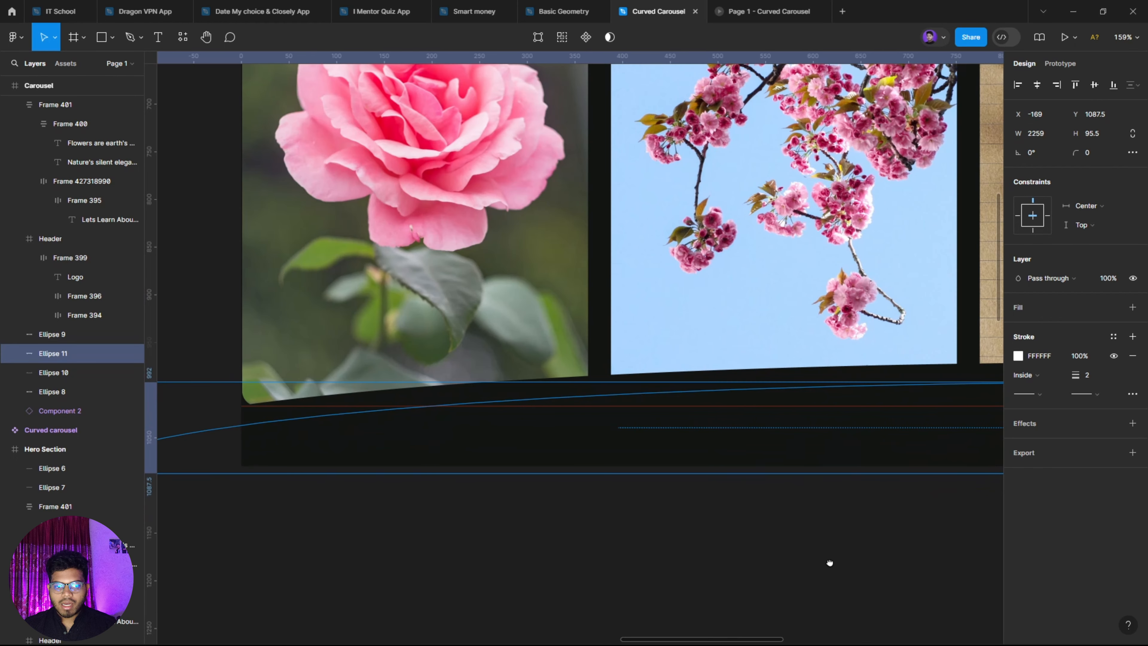
scroll(630, 507, right, 9)
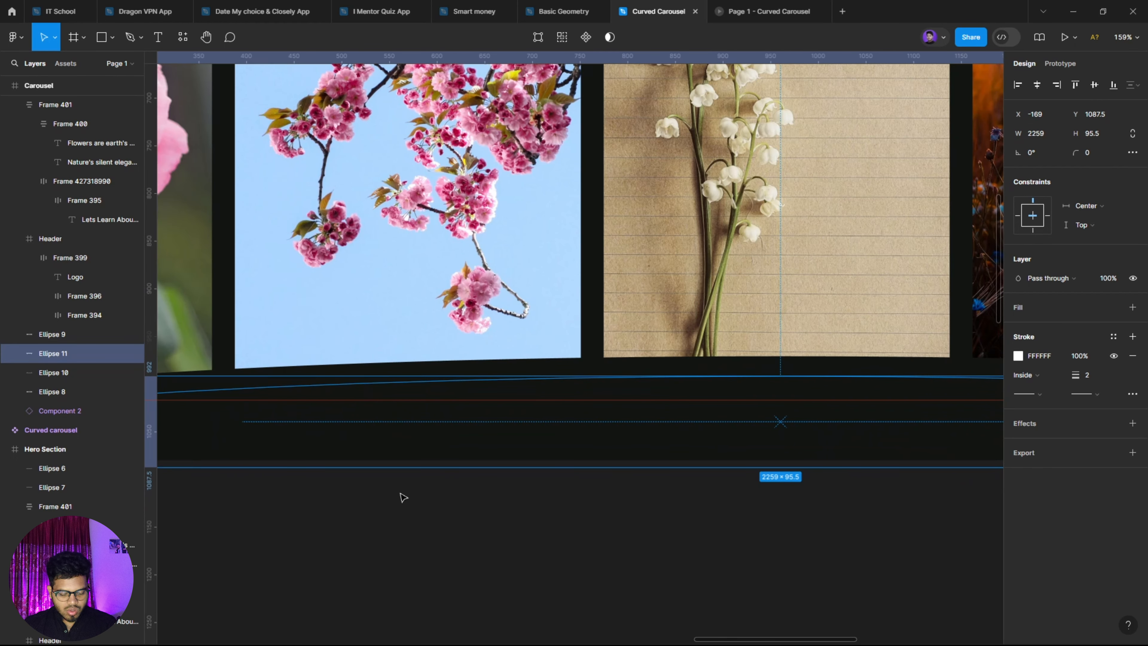
drag(751, 524, 628, 568)
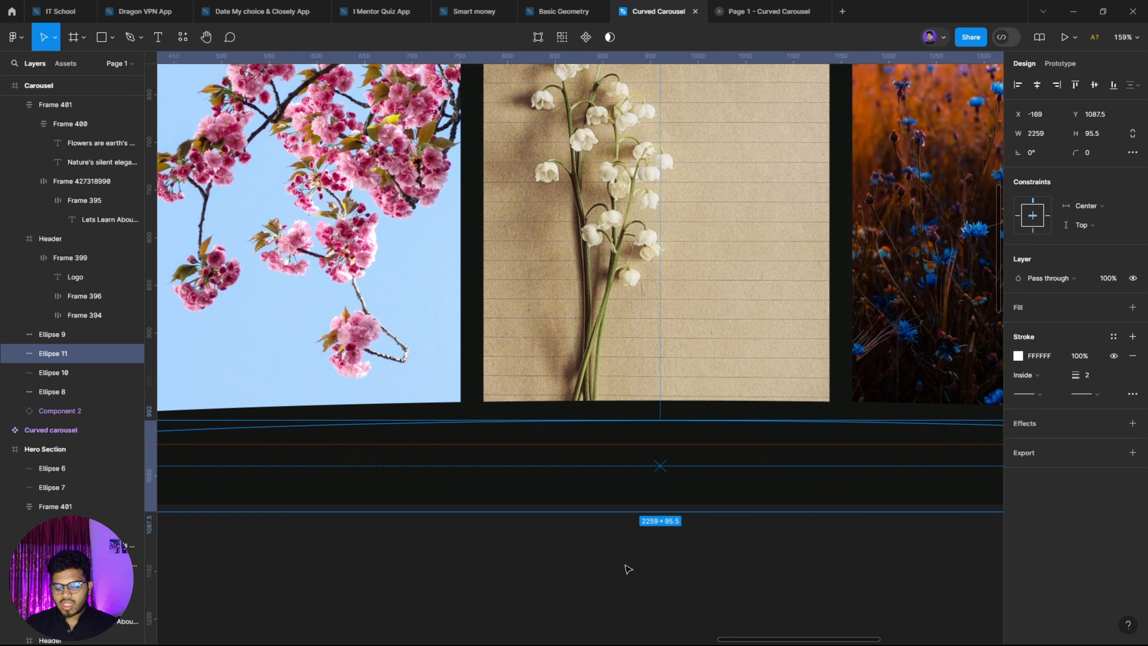
key(ctrl+shift+bracketright)
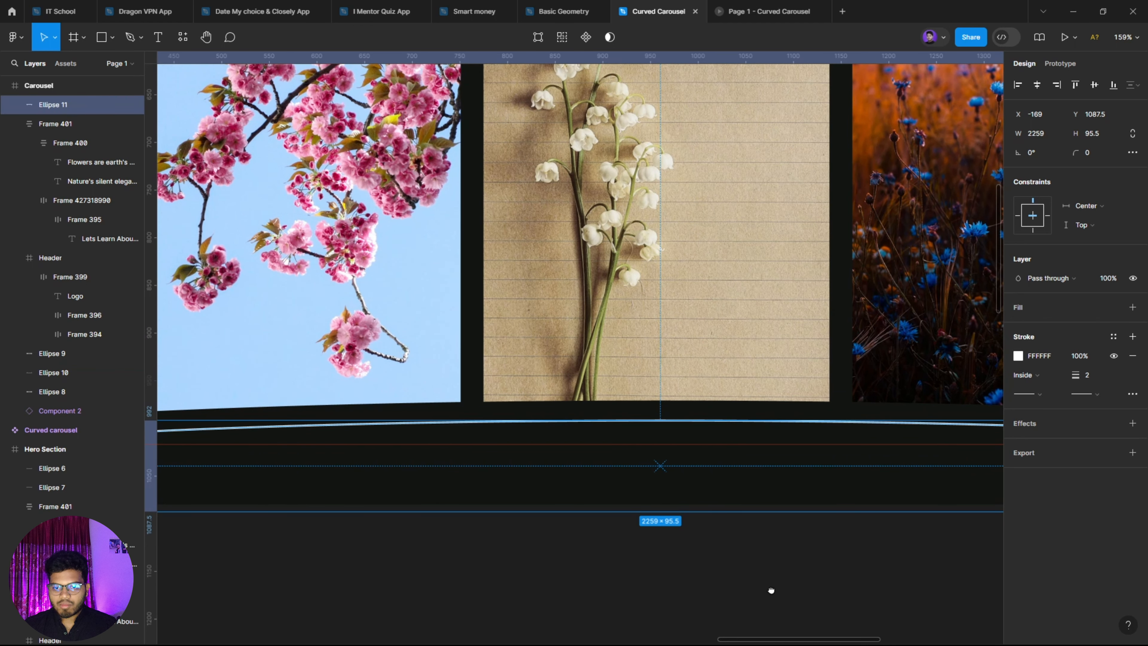
Nudge the lower arc to Y 1080.5 to match the upper arc's spacing from the cards, and deselect it.
drag(771, 590, 759, 608)
scroll(734, 486, down, 1)
drag(729, 503, 713, 566)
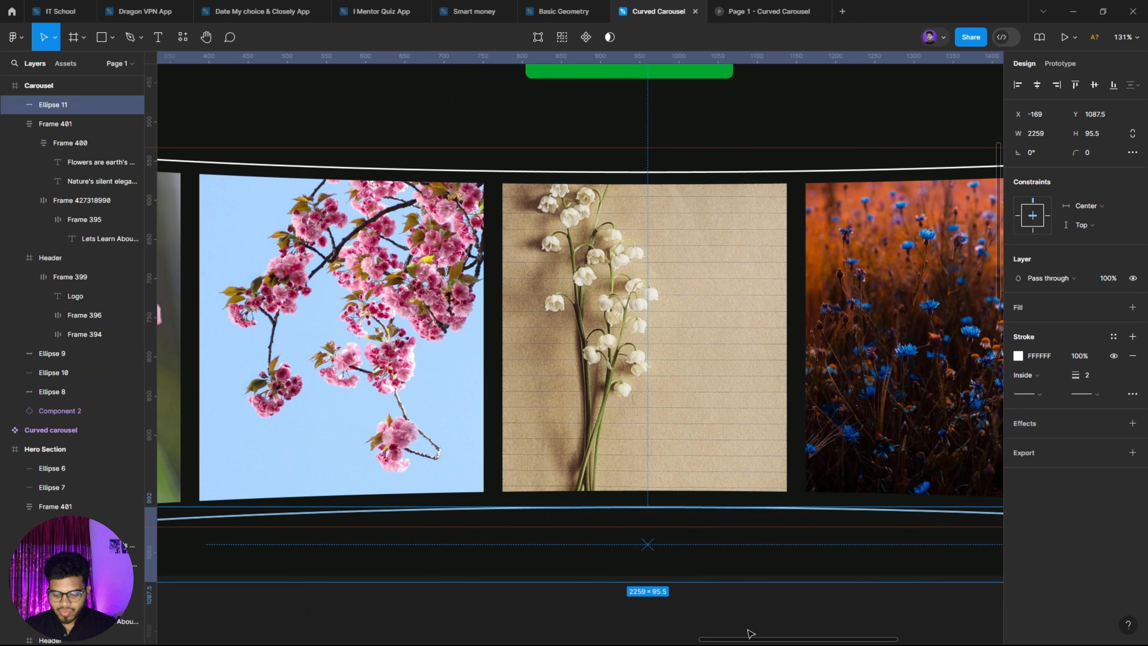
key(shift+Up)
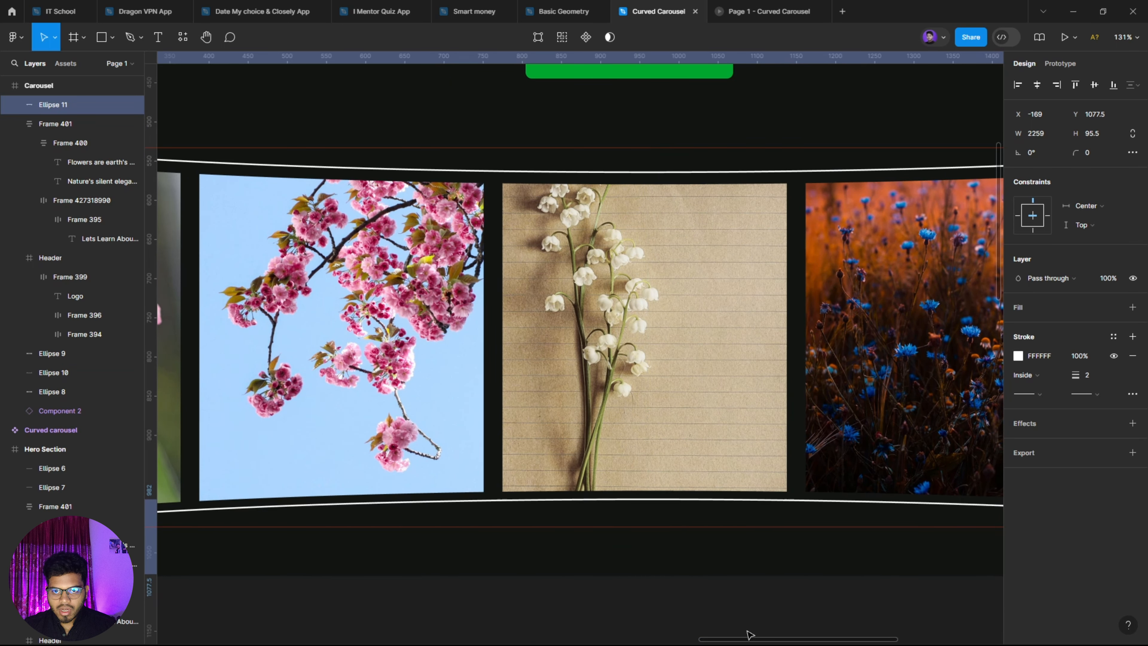
key(Down)
key(Down)
key(Down)
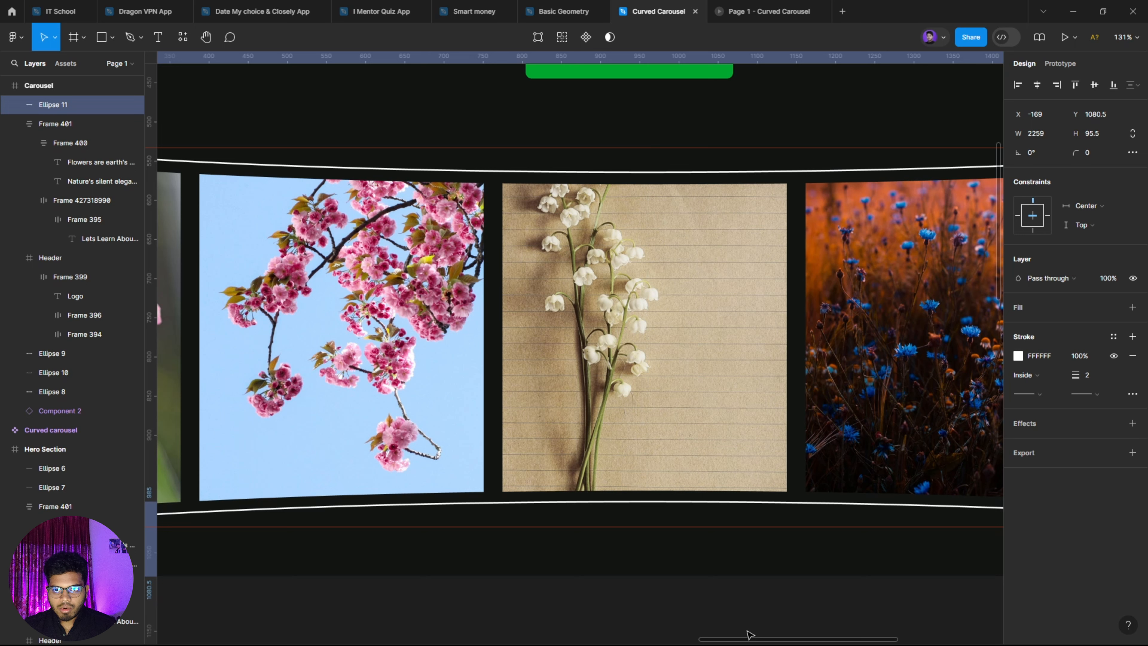
click(666, 620)
scroll(666, 607, down, 5)
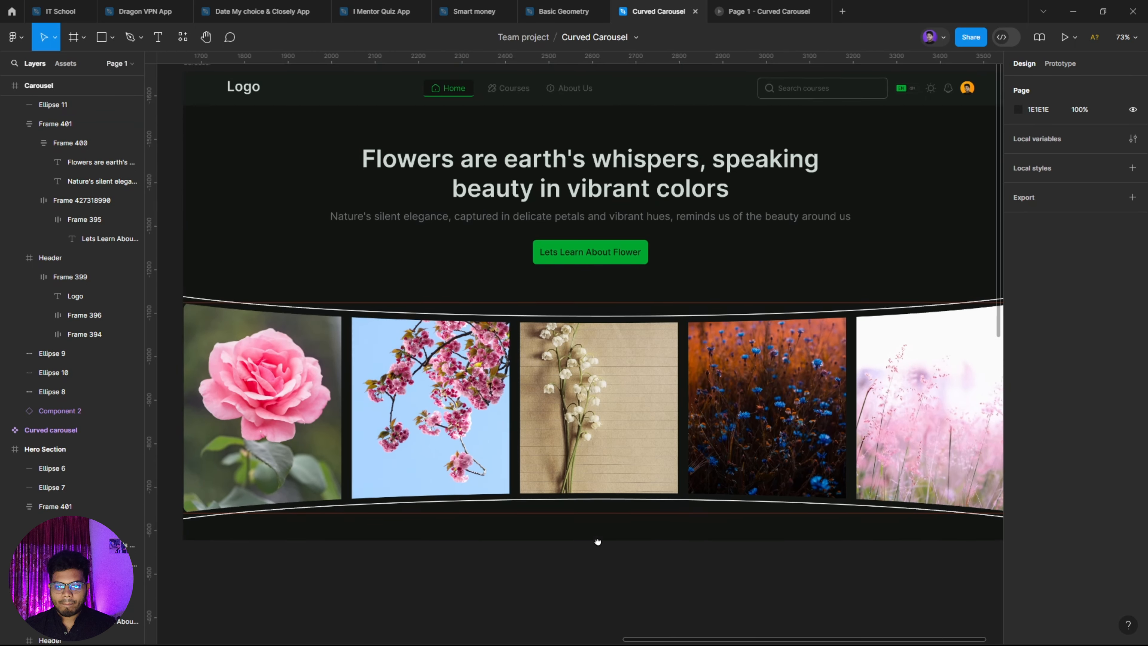
scroll(597, 542, down, 2)
scroll(599, 521, down, 4)
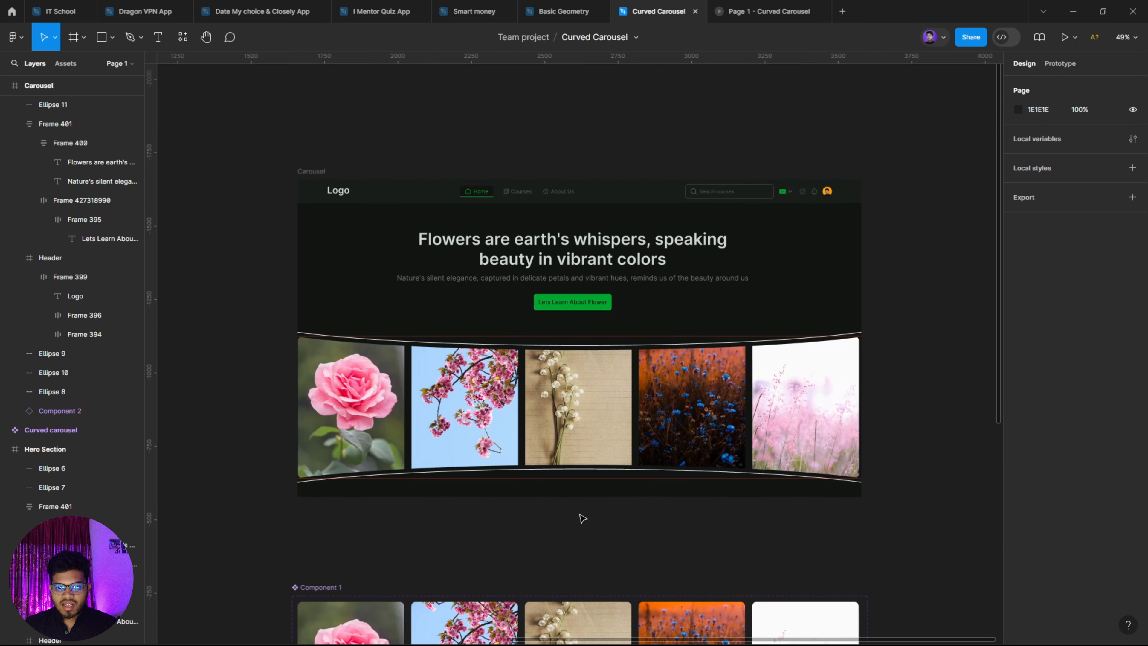
scroll(583, 506, down, 1)
scroll(958, 349, down, 2)
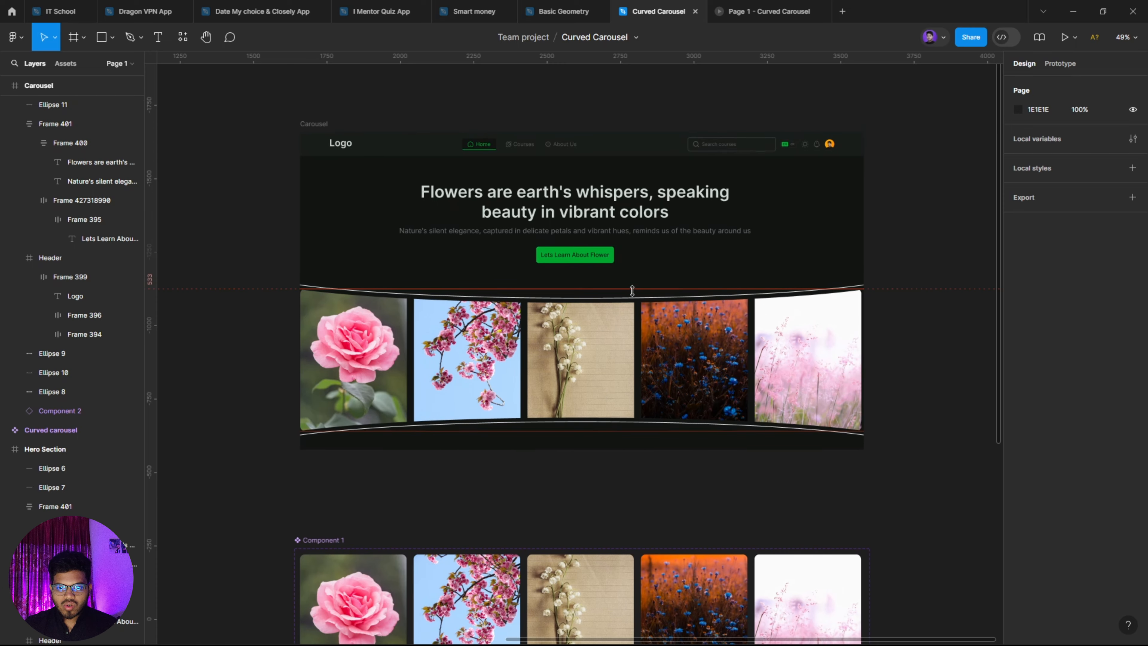
Change the stroke color of both the upper and lower arcs to dark grey 3C3C3C.
scroll(633, 290, up, 5)
click(619, 304)
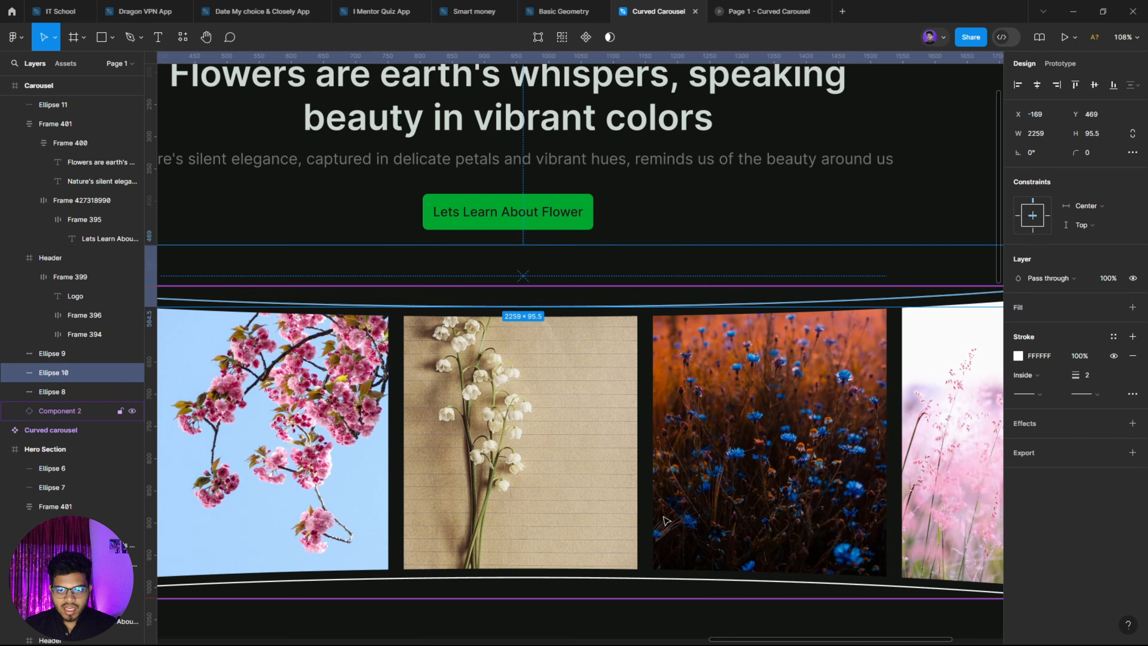
shift+click(649, 584)
click(1019, 404)
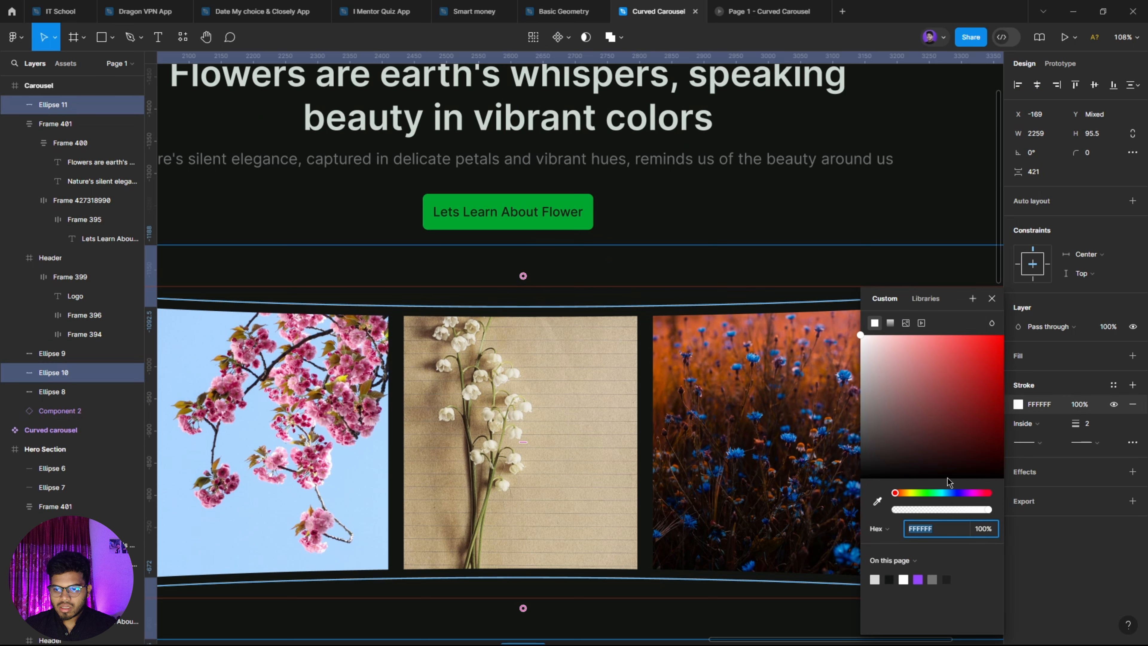
click(877, 500)
click(915, 234)
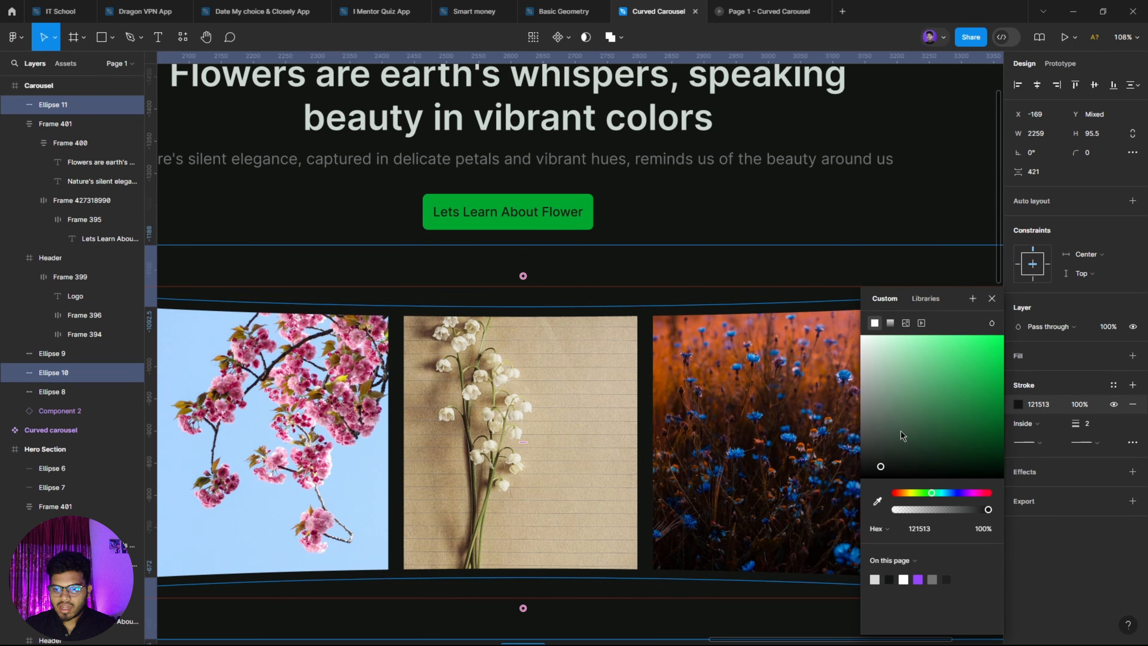
drag(879, 434, 852, 452)
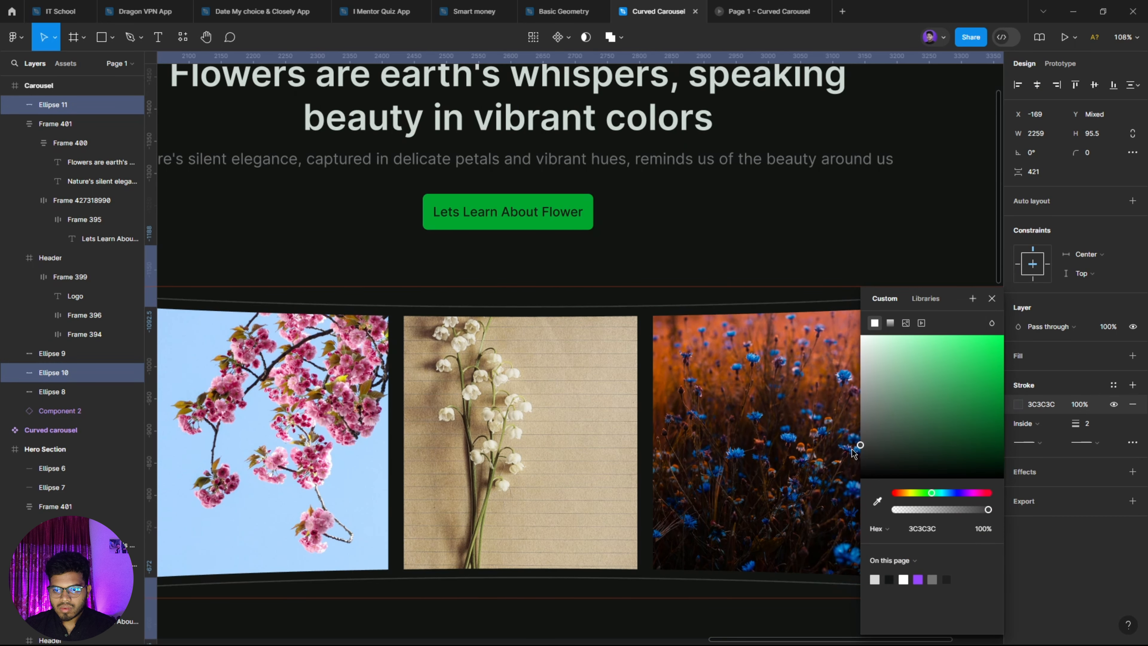
drag(675, 538, 684, 339)
click(731, 473)
scroll(731, 473, down, 4)
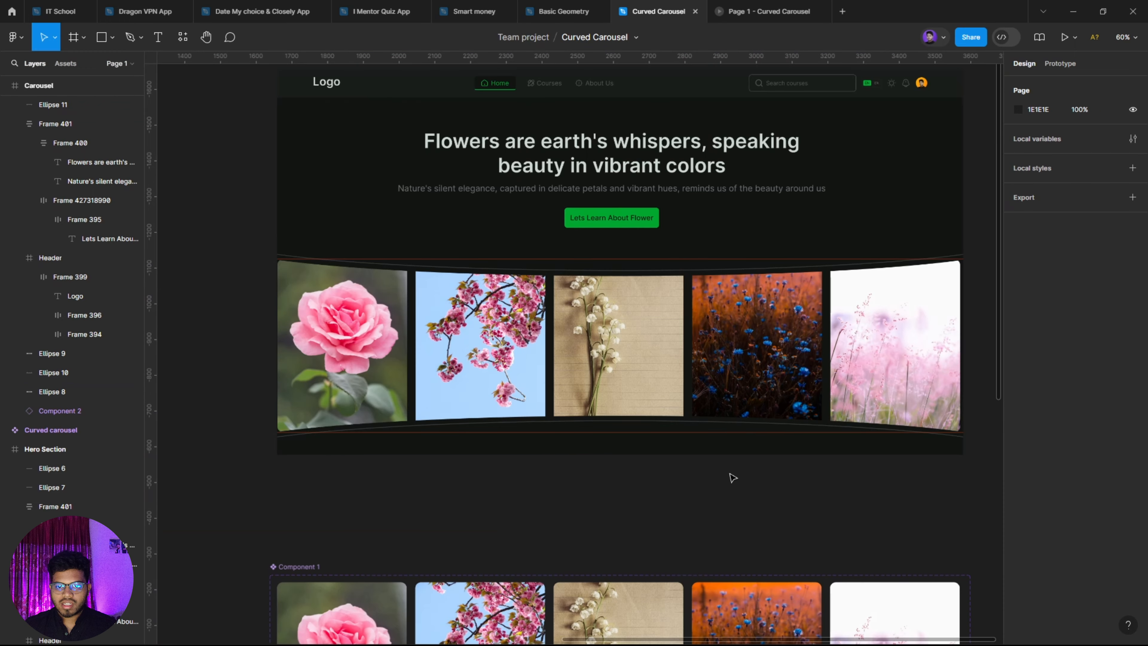
drag(708, 518, 648, 464)
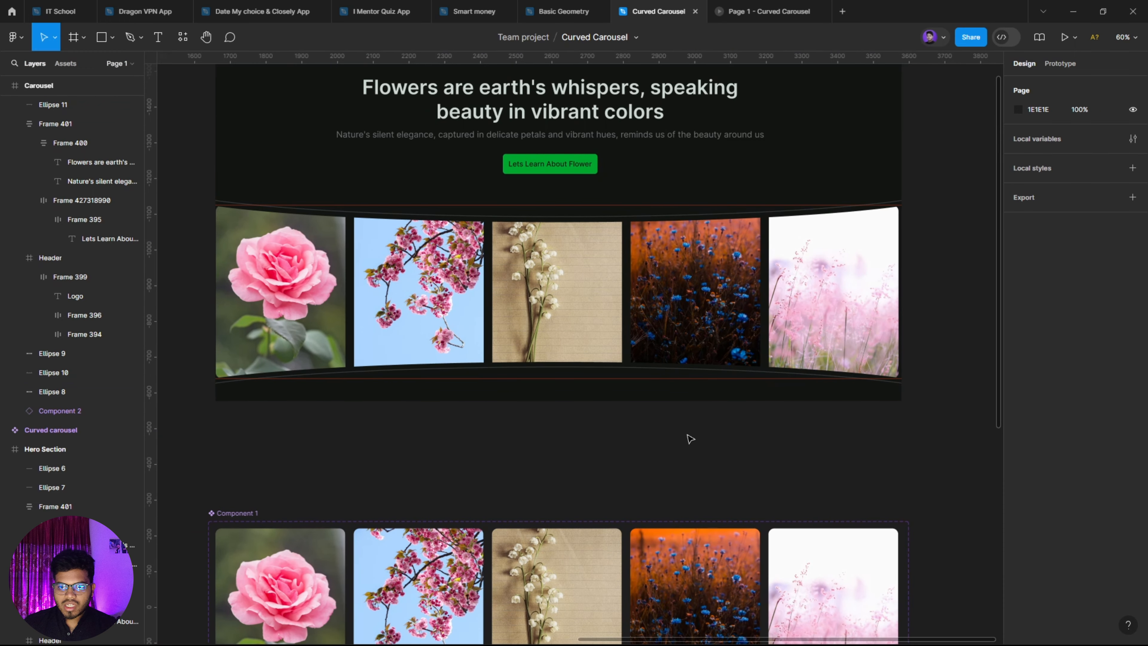
drag(804, 466, 805, 461)
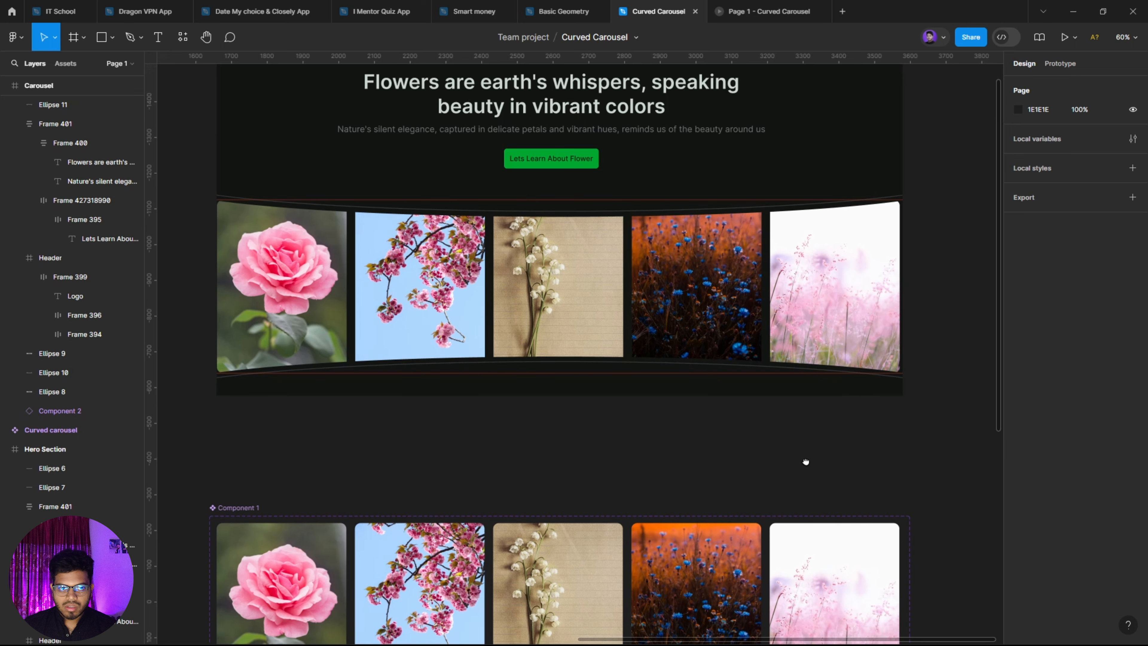
Set the corner radius of all photo cards in both variants of Component 1 to 0.
scroll(805, 461, down, 7)
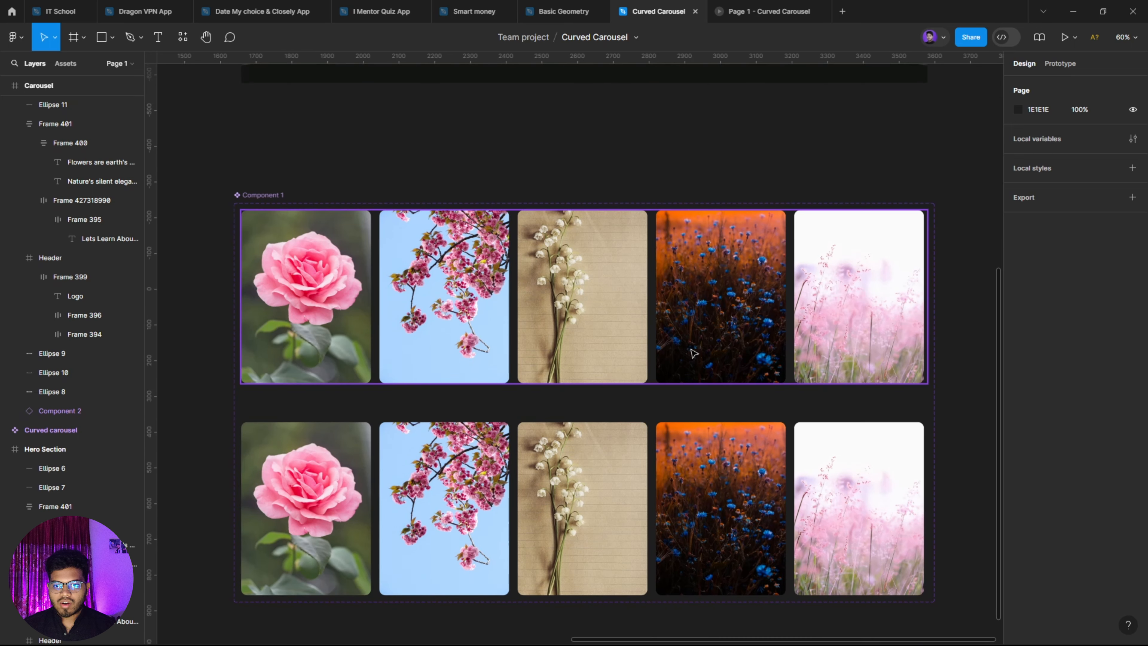
click(694, 353)
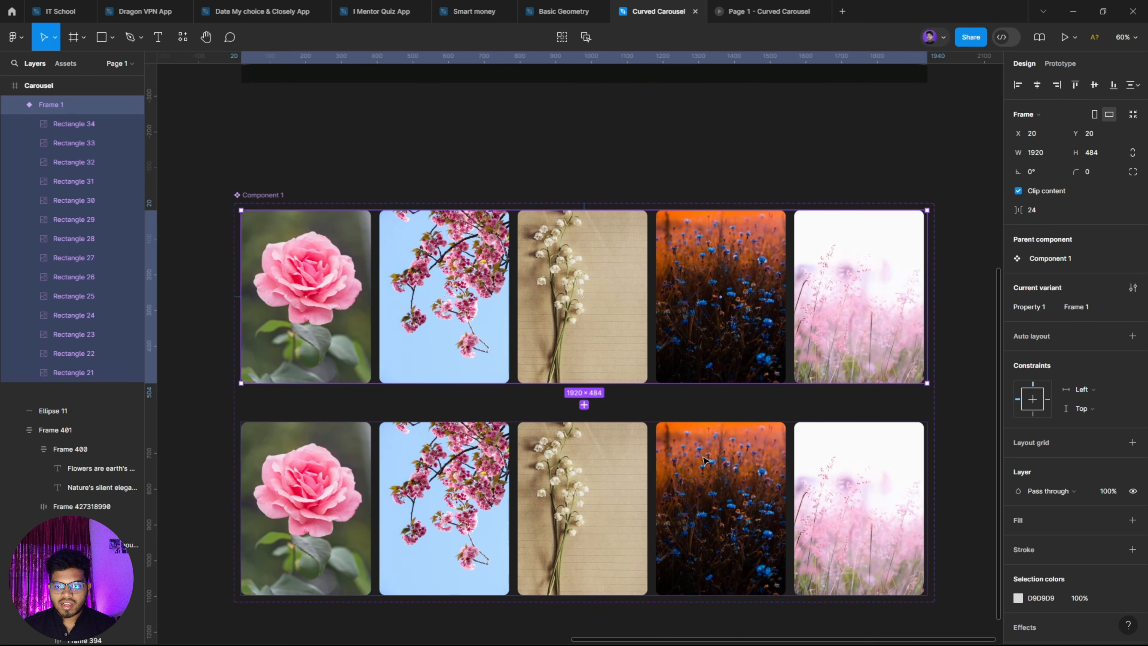
shift+click(704, 465)
key(Return)
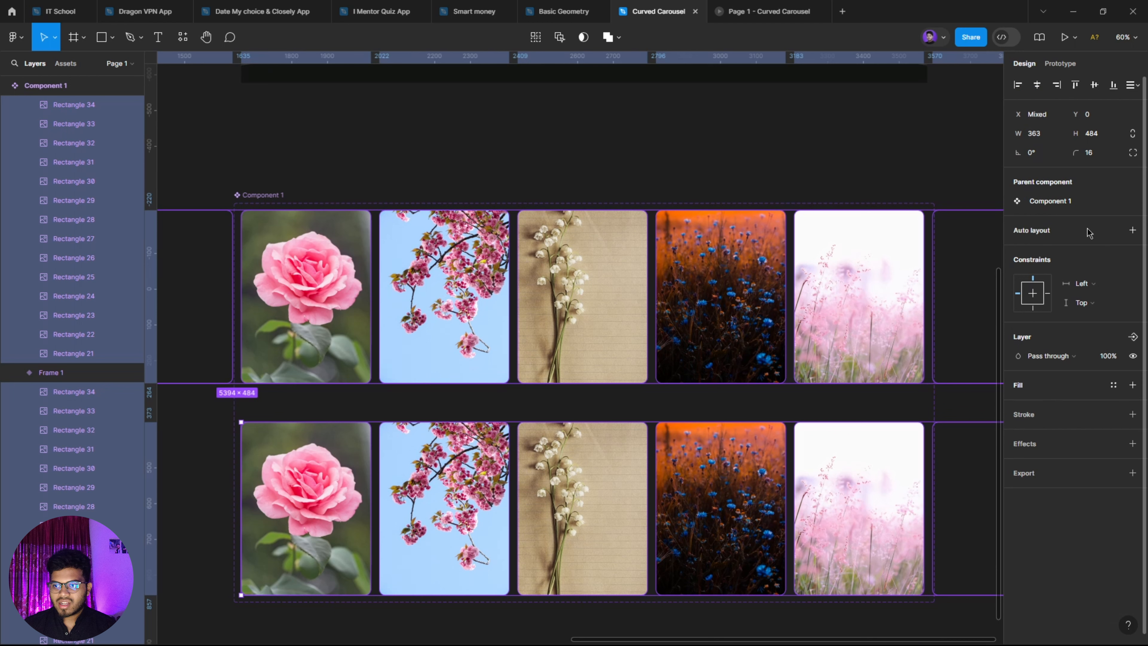
click(1099, 157)
text(0)
key(Return)
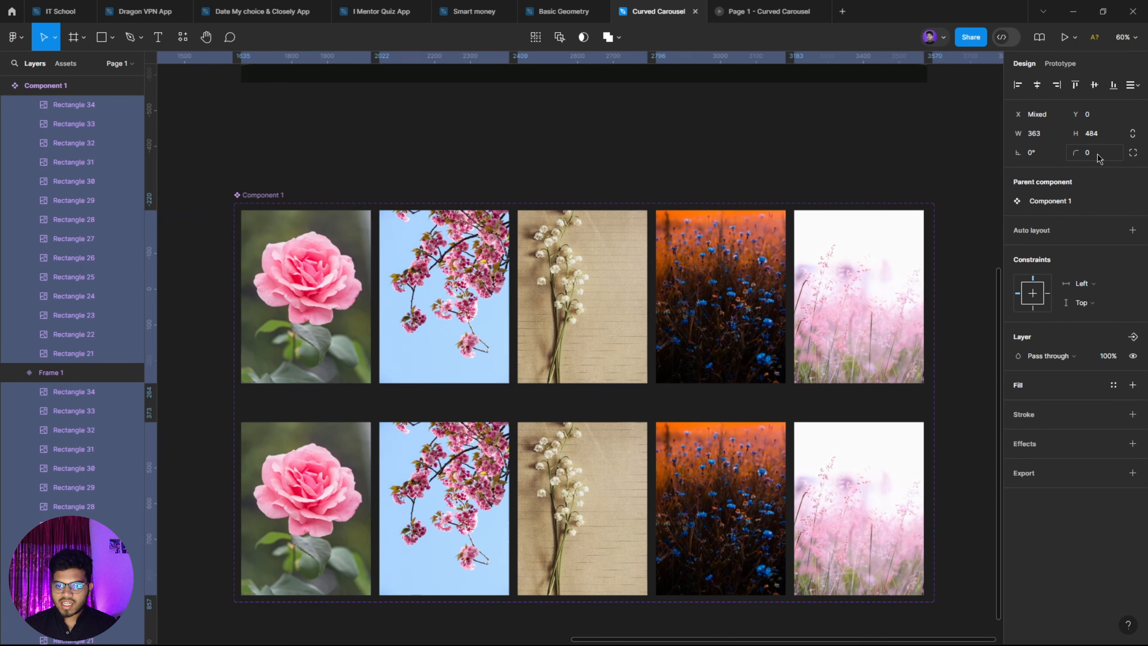
click(835, 161)
Draw a rectangle about 258 × 512 beside the carousel's left edge and fill it with the sampled hero background color 121513.
drag(827, 154, 825, 446)
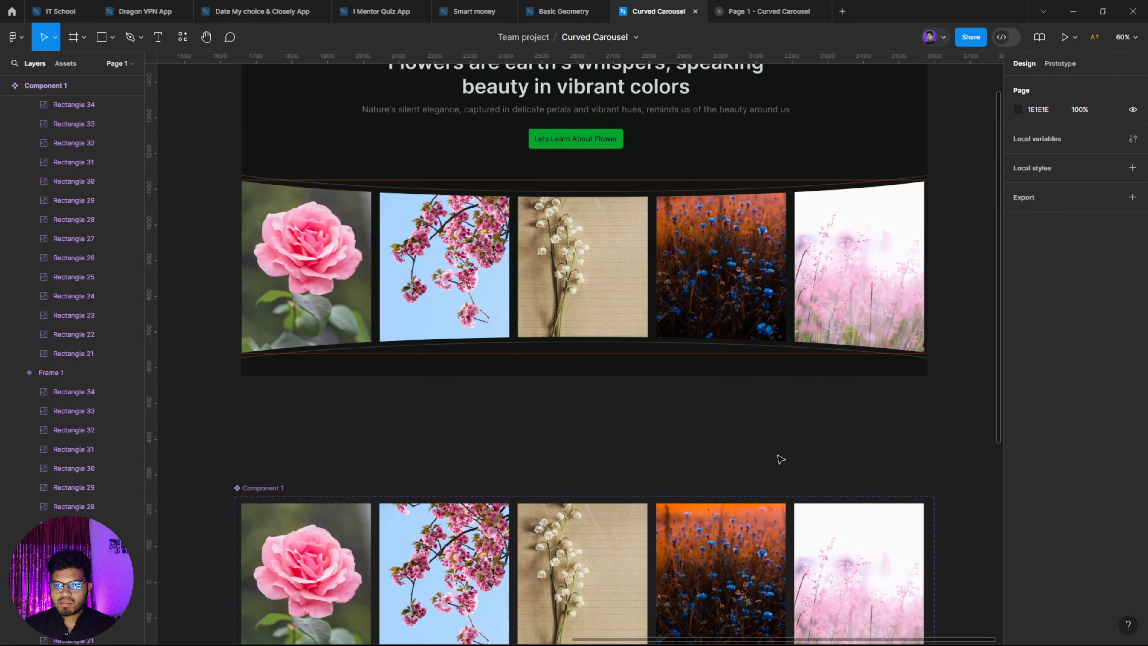
scroll(717, 455, left, 4)
scroll(717, 455, down, 1)
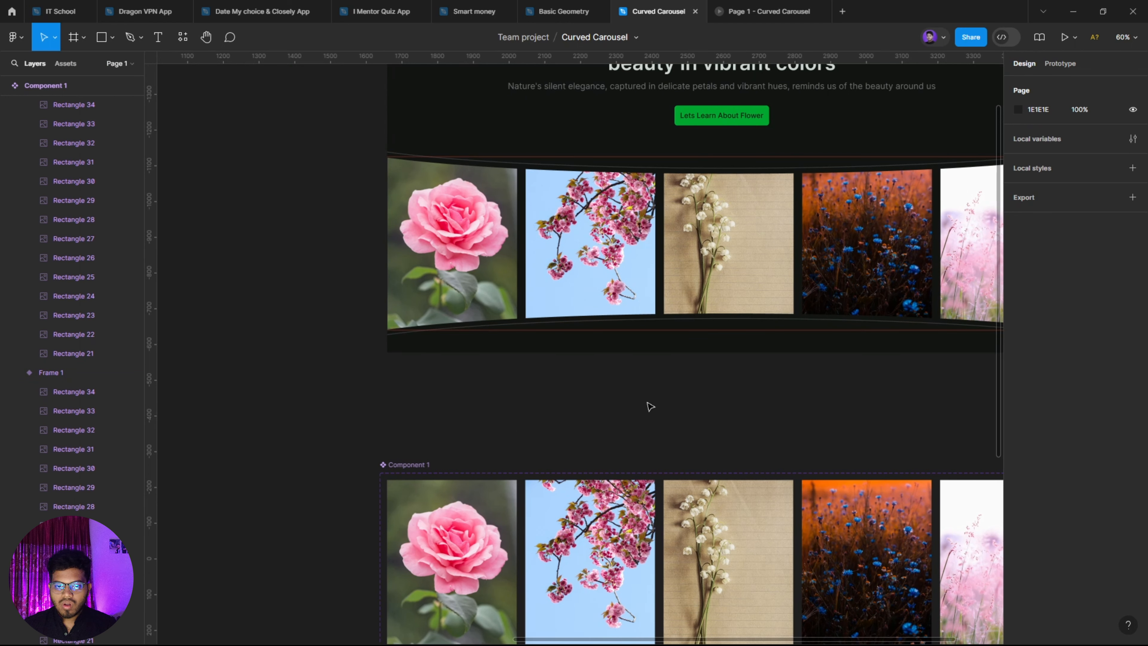
scroll(648, 402, right, 2)
scroll(748, 415, right, 1)
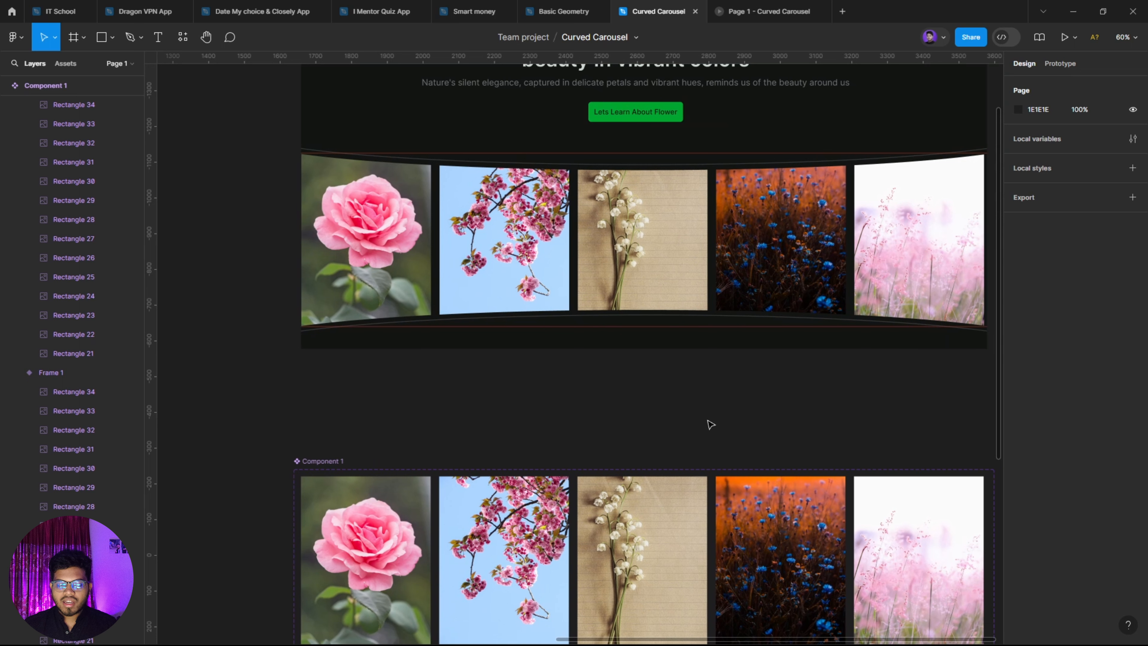
scroll(194, 300, down, 1)
scroll(194, 300, right, 1)
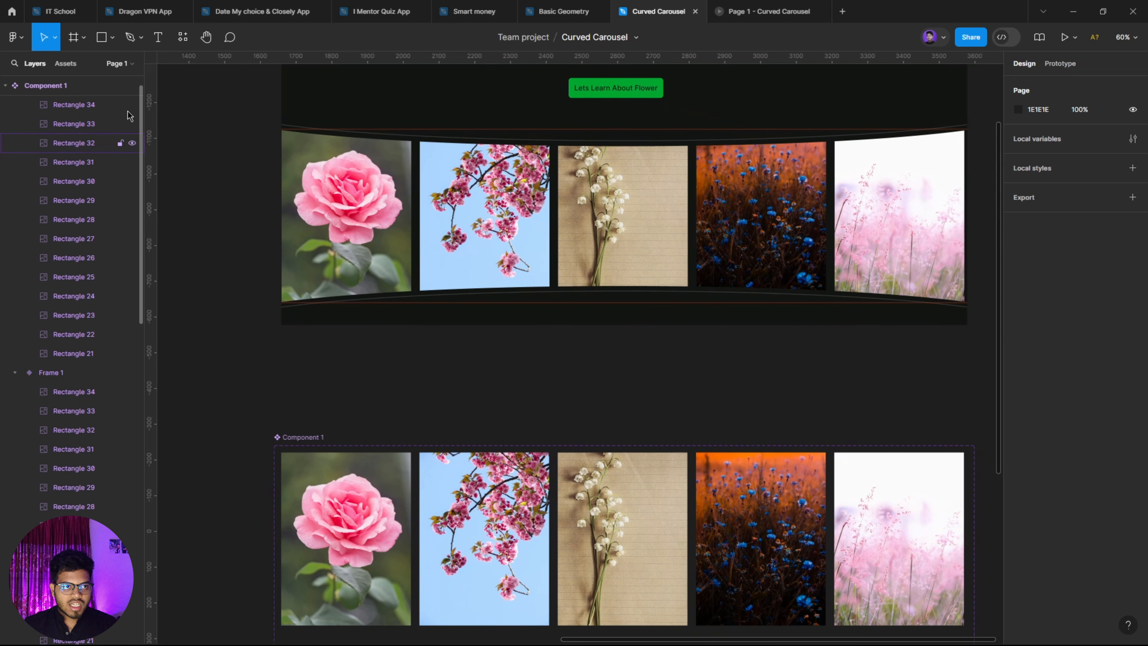
click(102, 37)
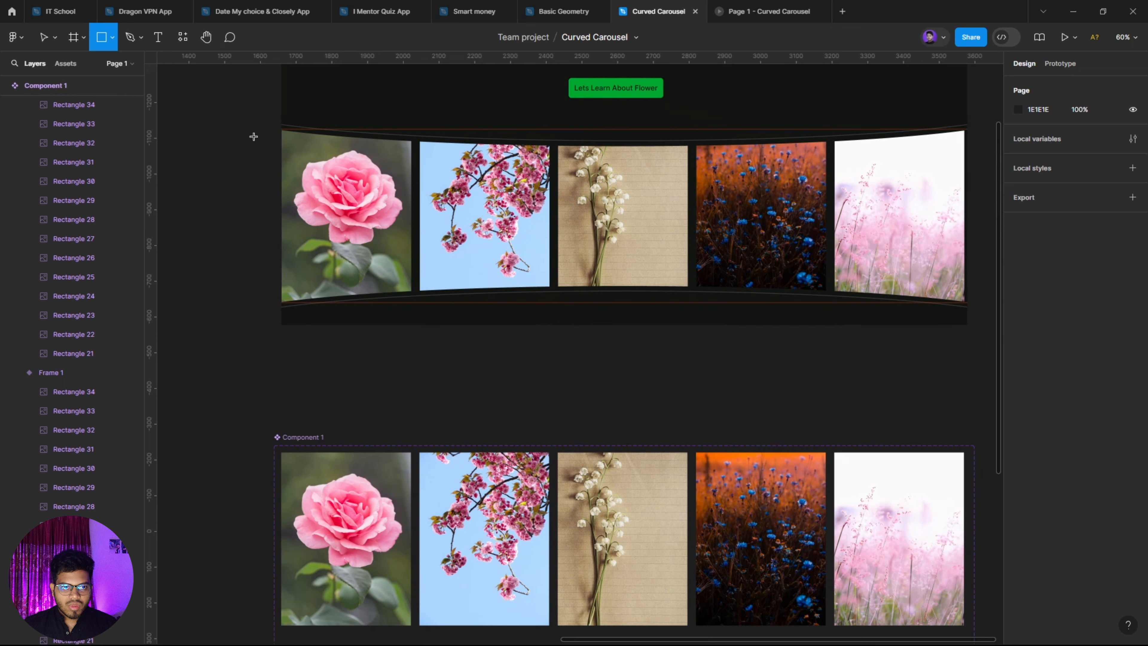
mouse_move(273, 123)
mouse_down()
mouse_move(249, 301)
mouse_move(182, 307)
mouse_up()
drag(294, 367, 354, 457)
key(i)
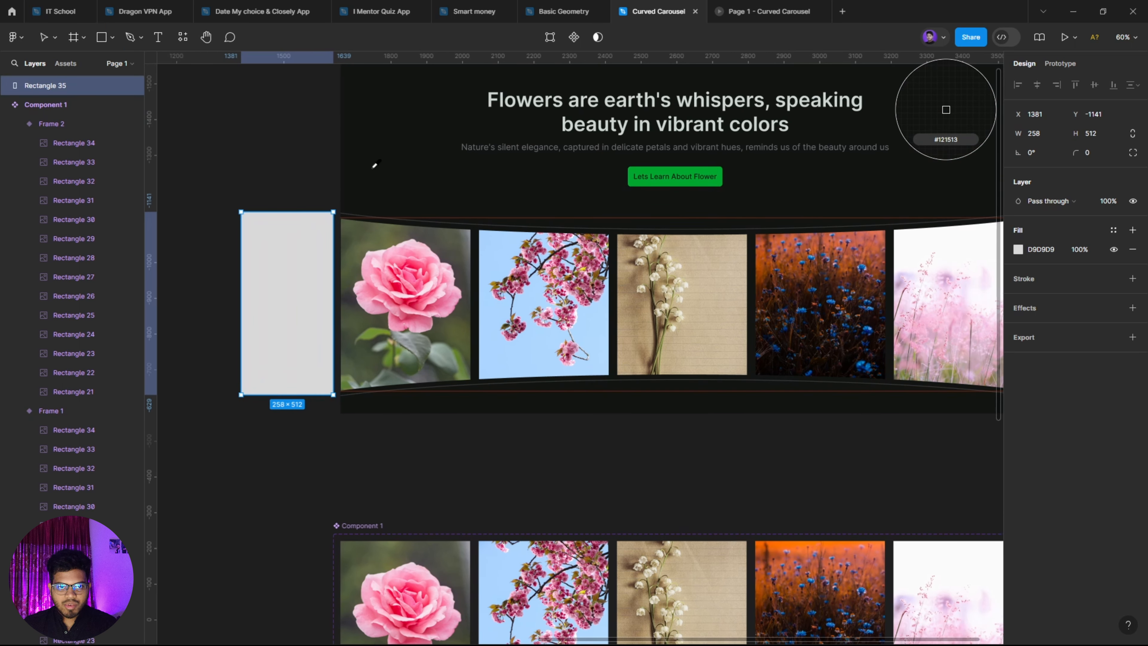
click(368, 163)
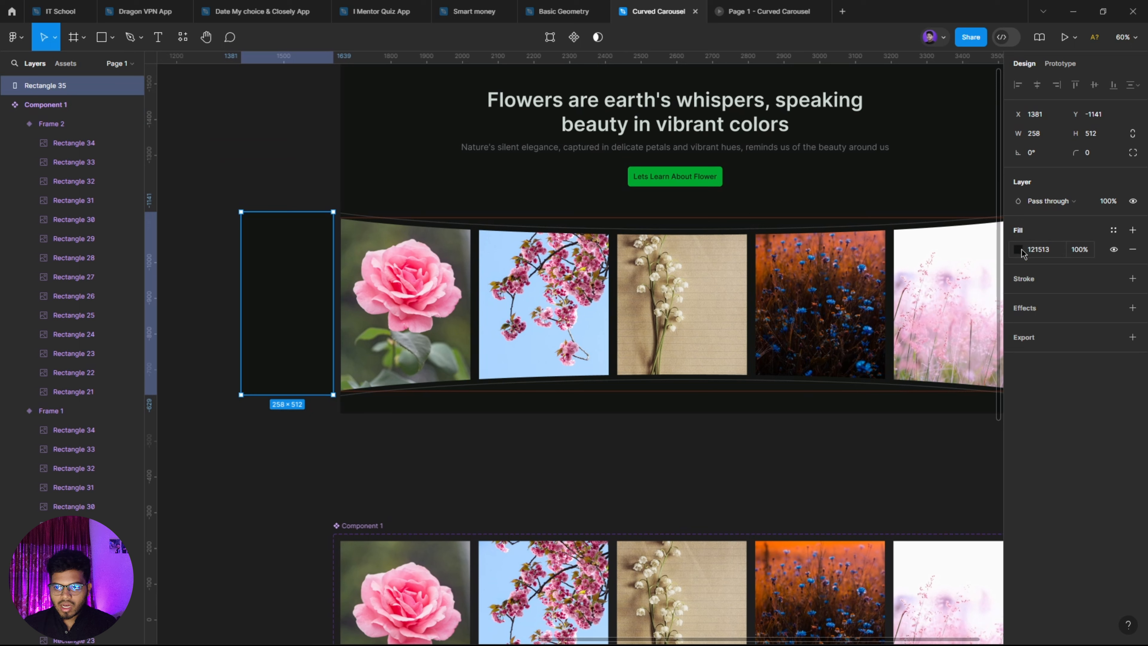
Change the rectangle's fill to a linear gradient running horizontally from its left edge to its right edge.
click(1020, 250)
click(890, 276)
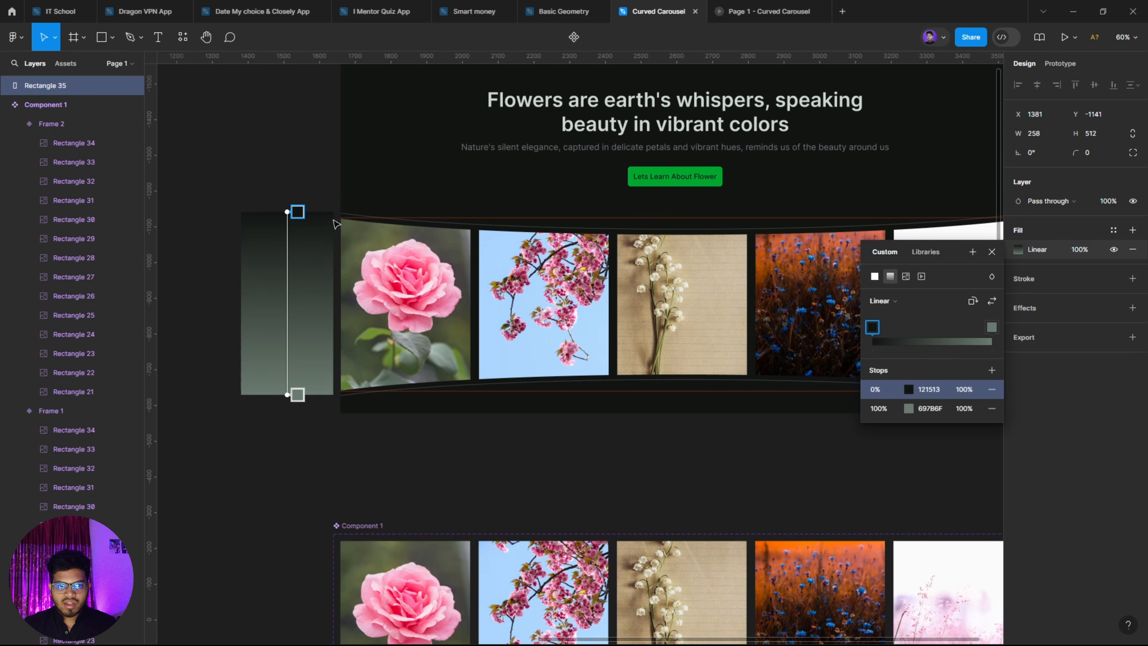
drag(281, 217, 241, 302)
drag(288, 388, 335, 303)
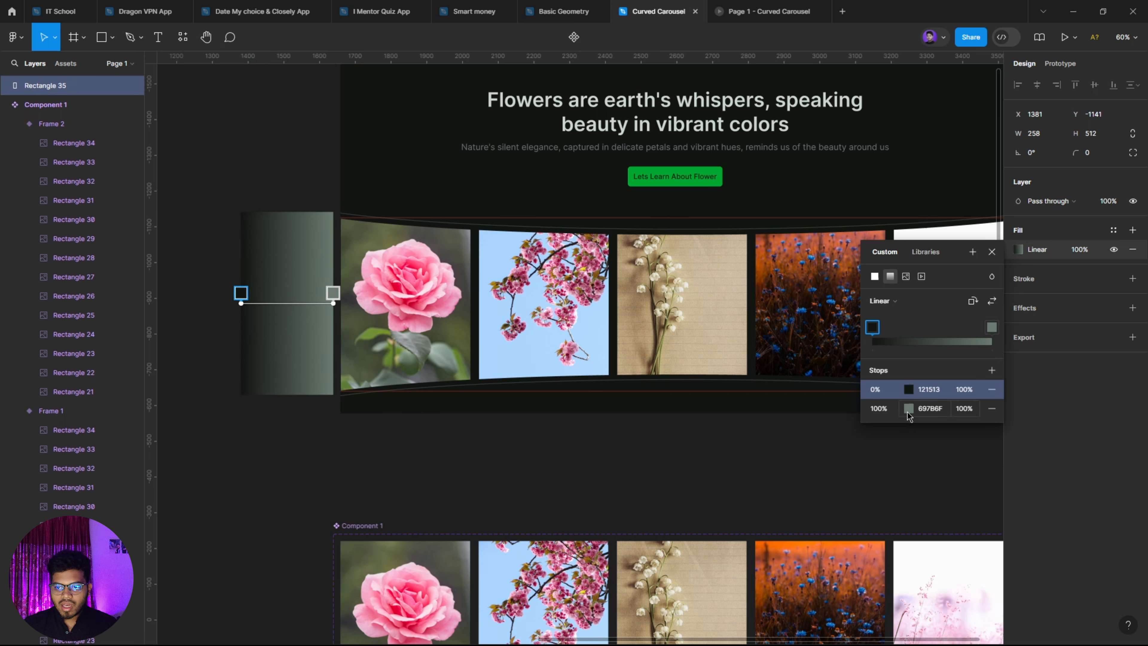
Set the gradient's 100% stop to the background color 121513 at 0% opacity, keeping the 0% stop opaque.
click(907, 409)
click(734, 501)
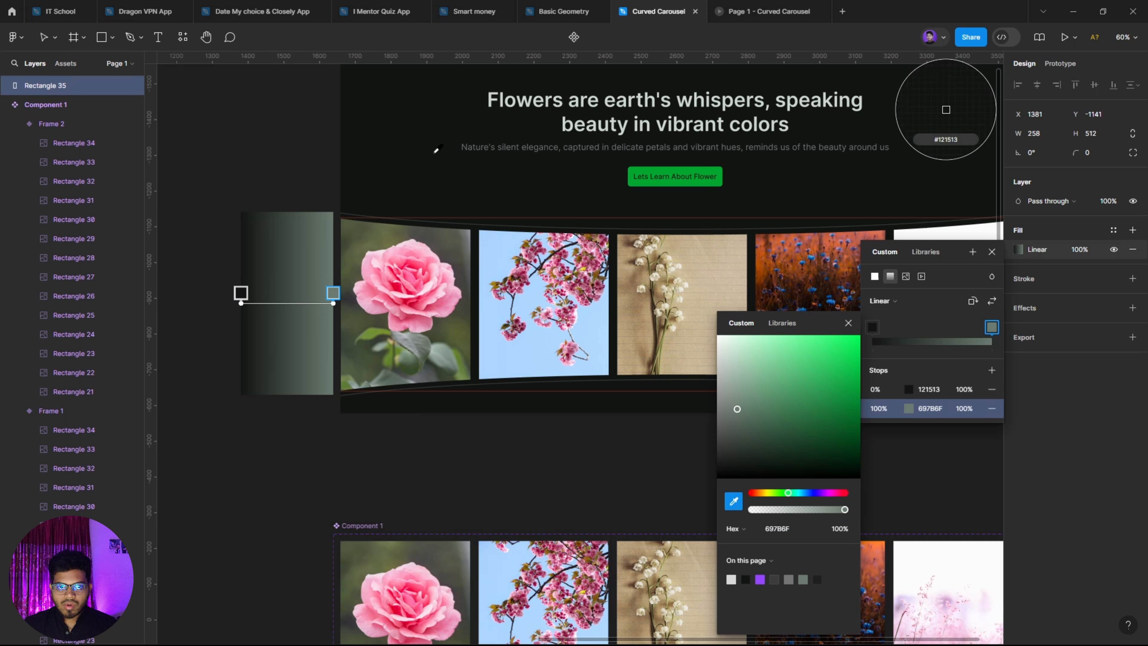
click(436, 151)
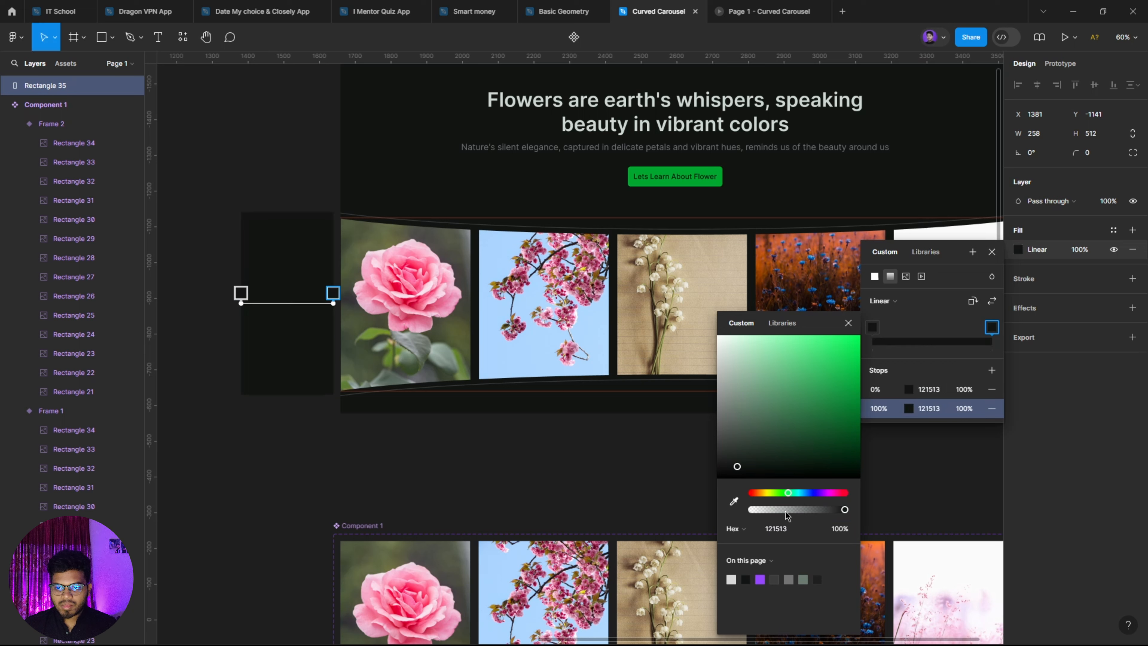
drag(785, 511, 753, 513)
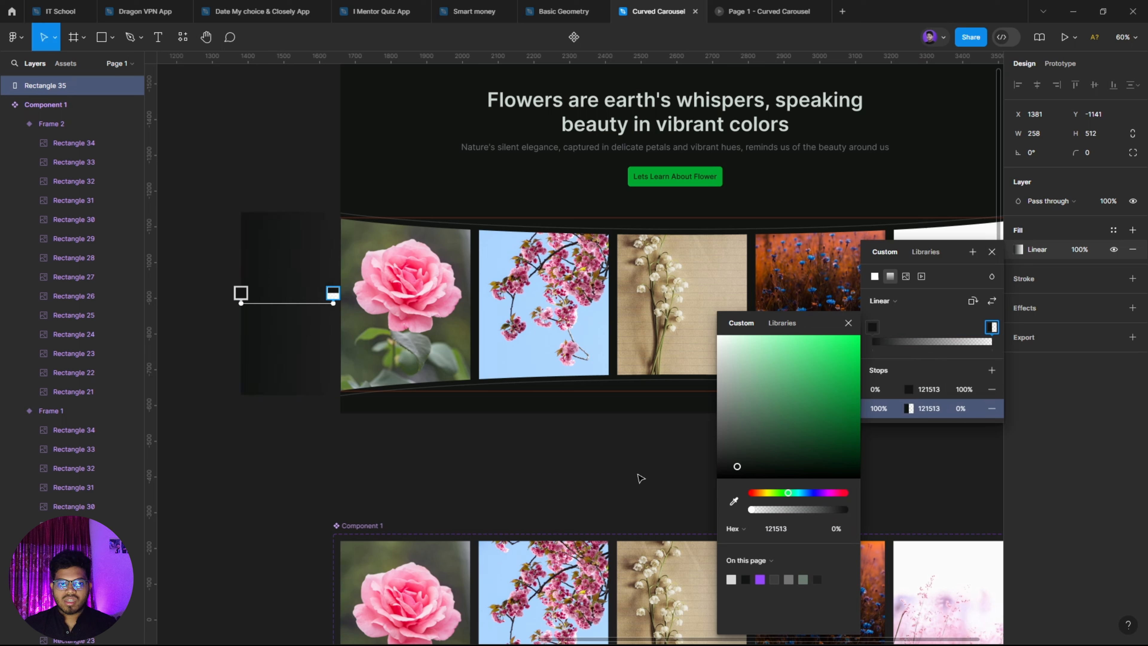
click(909, 393)
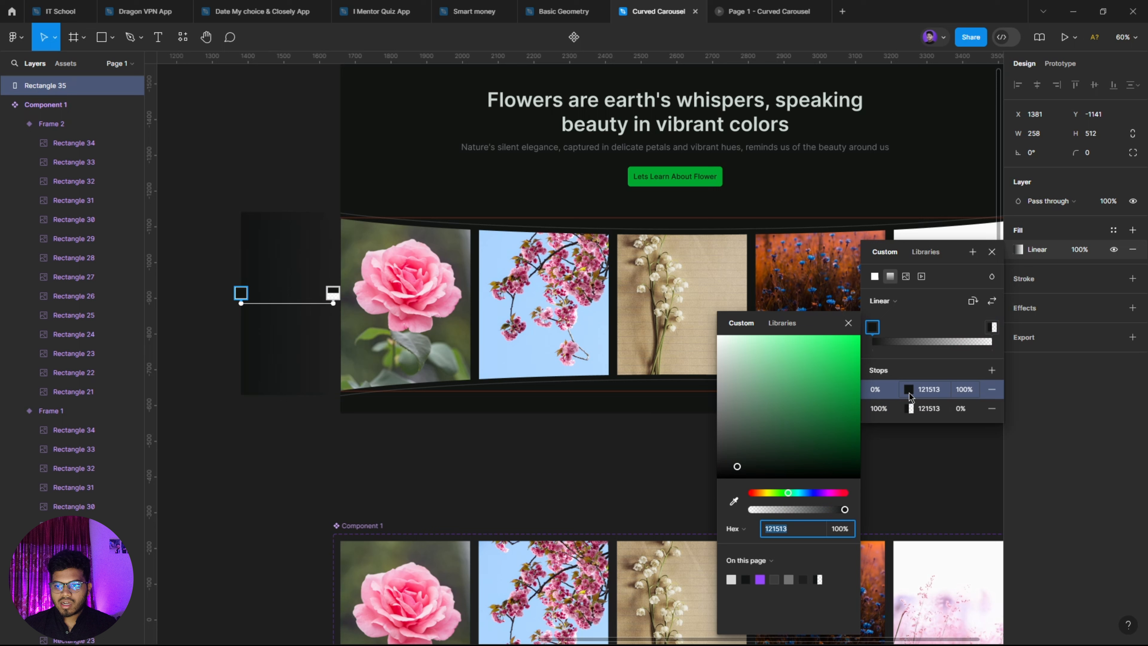
key(Return)
click(568, 469)
Move the gradient rectangle over the first card at X 0 and extend its top edge to Y 506, making it 539 high.
click(248, 296)
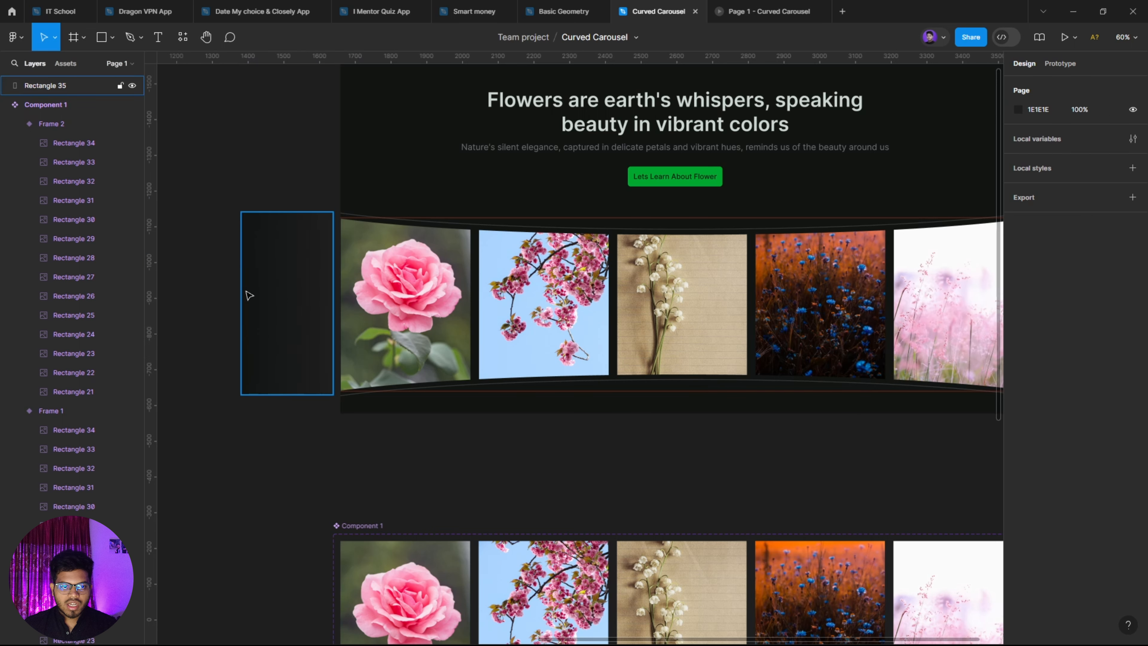
drag(260, 325, 357, 331)
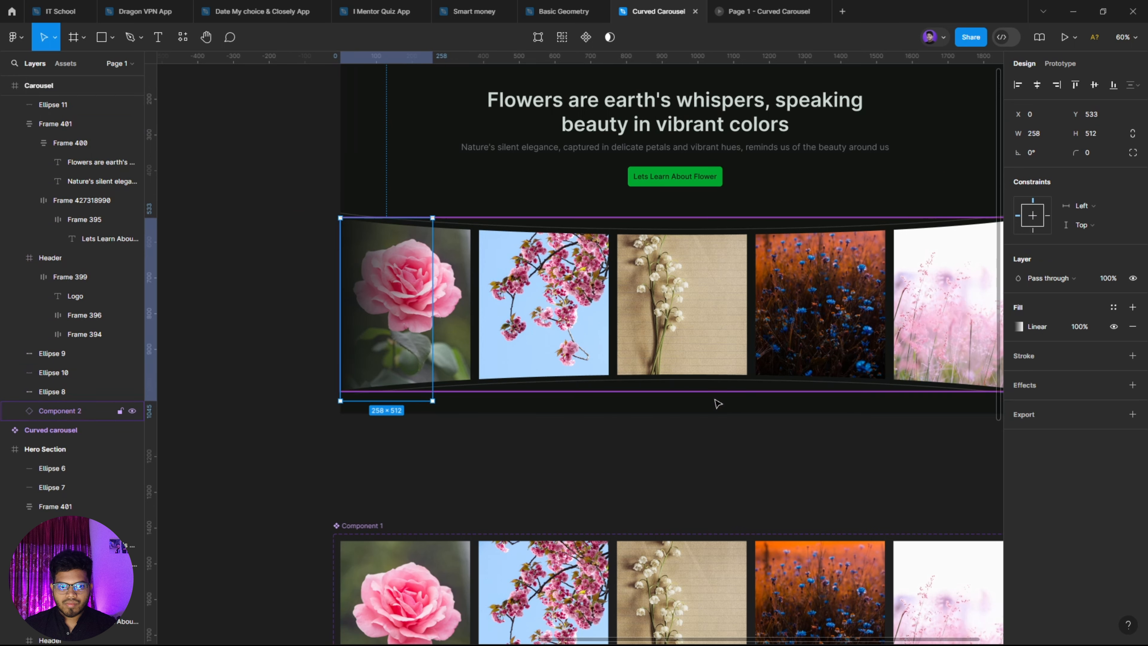
drag(380, 220, 383, 208)
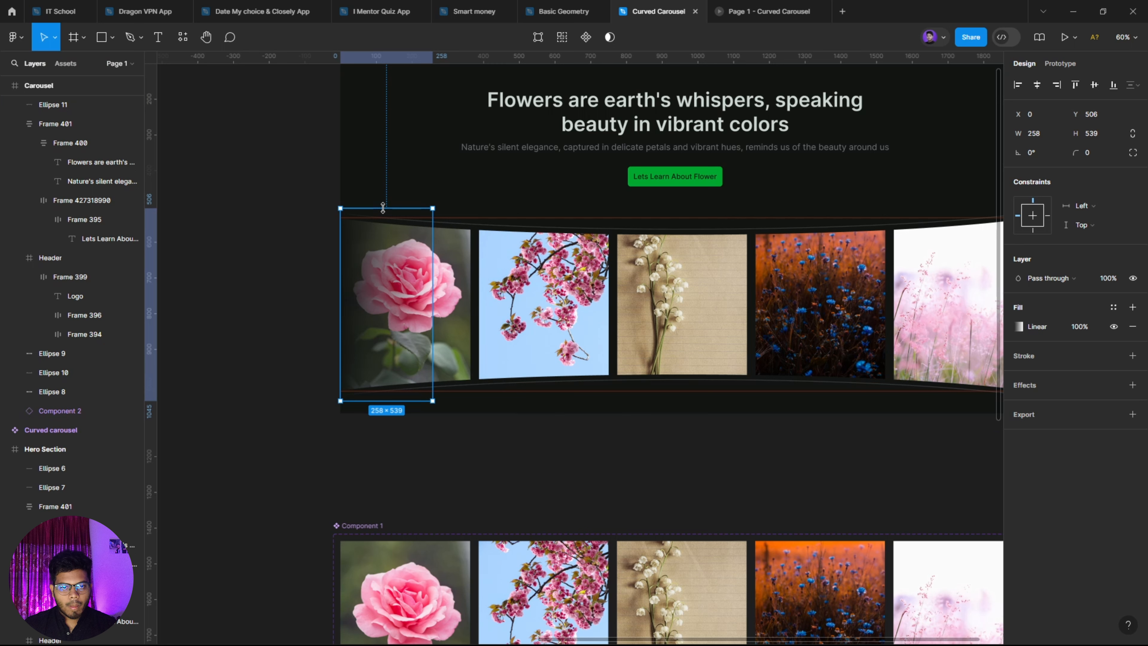
click(243, 292)
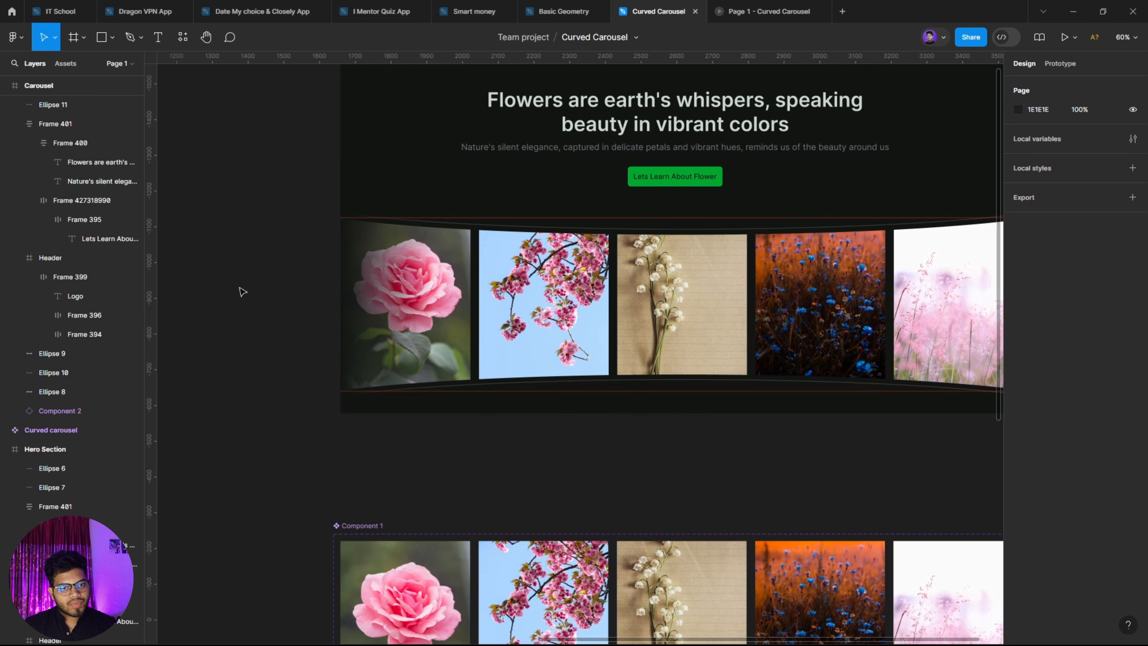
Duplicate the gradient rectangle, flip the copy horizontally, and align it to the right edge of the Carousel frame.
scroll(271, 335, right, 3)
click(318, 344)
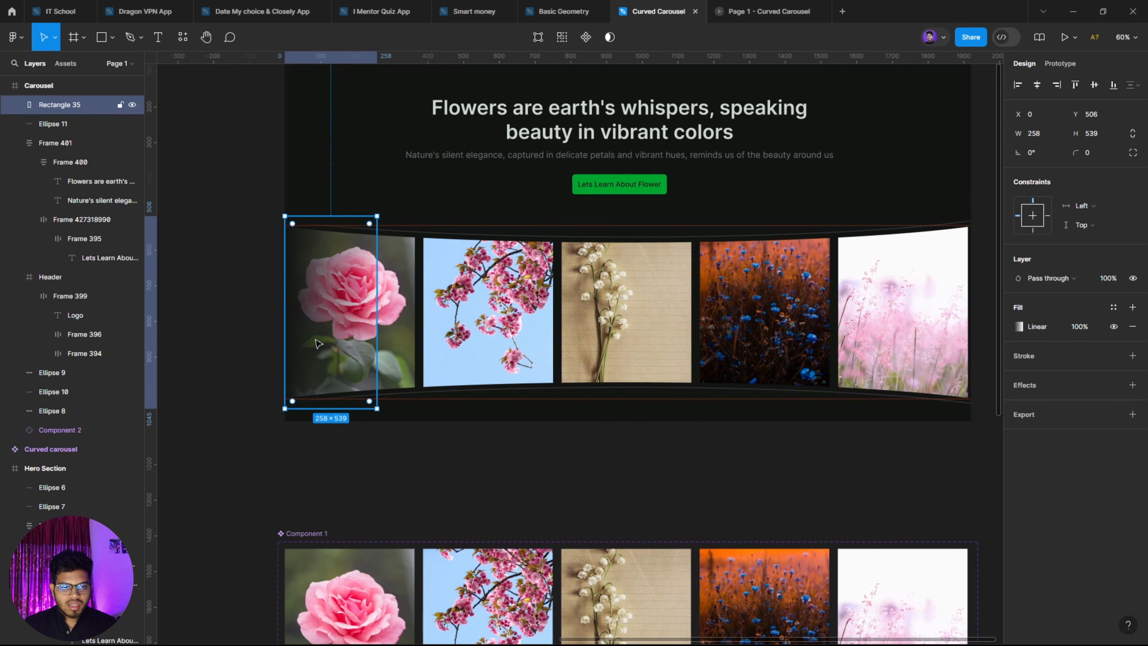
key(ctrl+d)
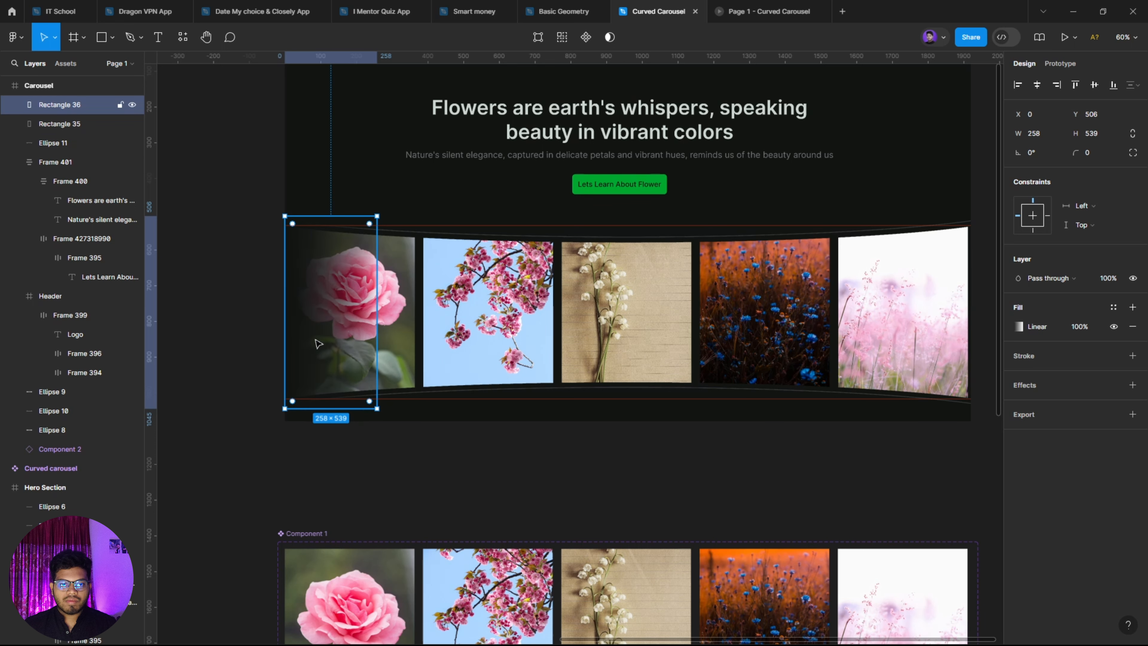
right_click(319, 297)
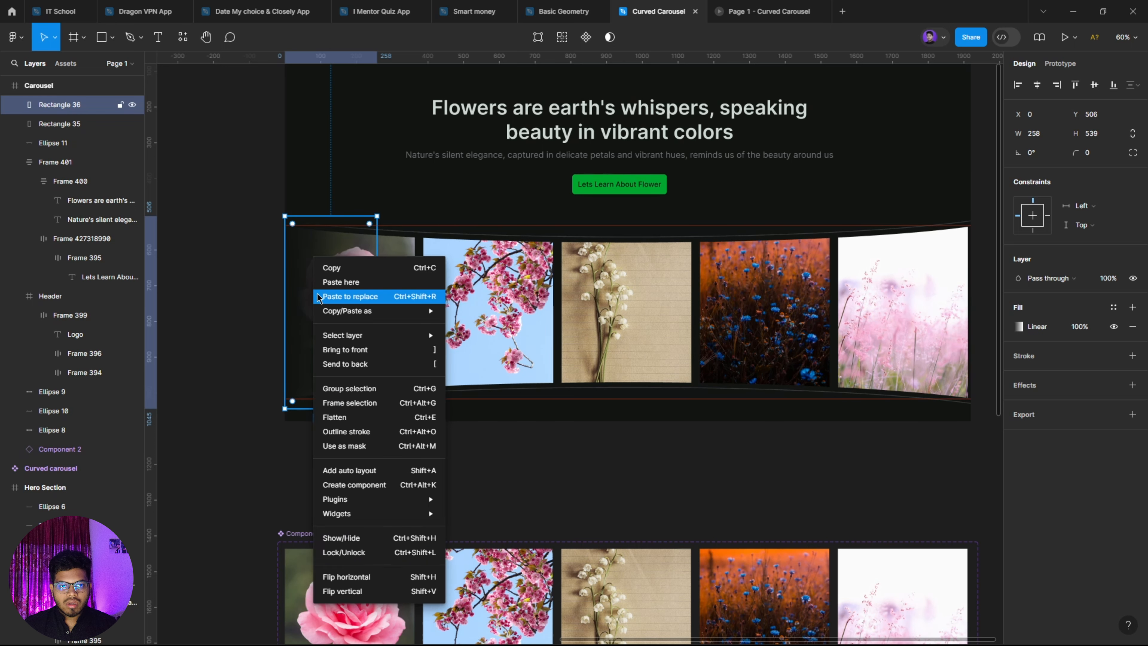
click(367, 581)
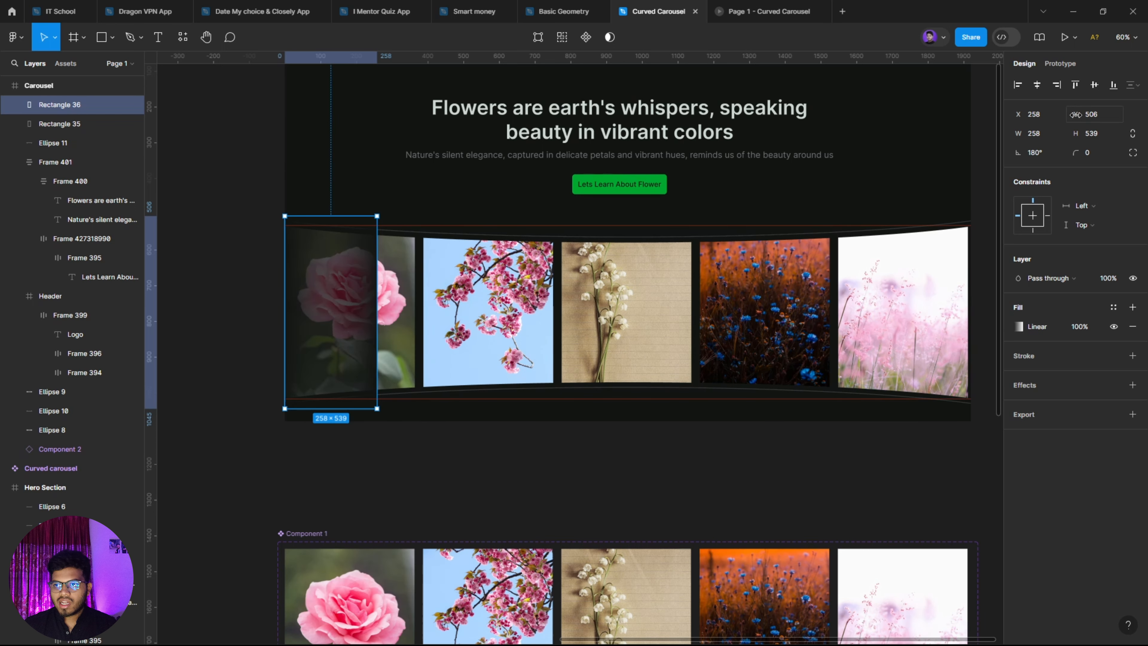
click(1063, 89)
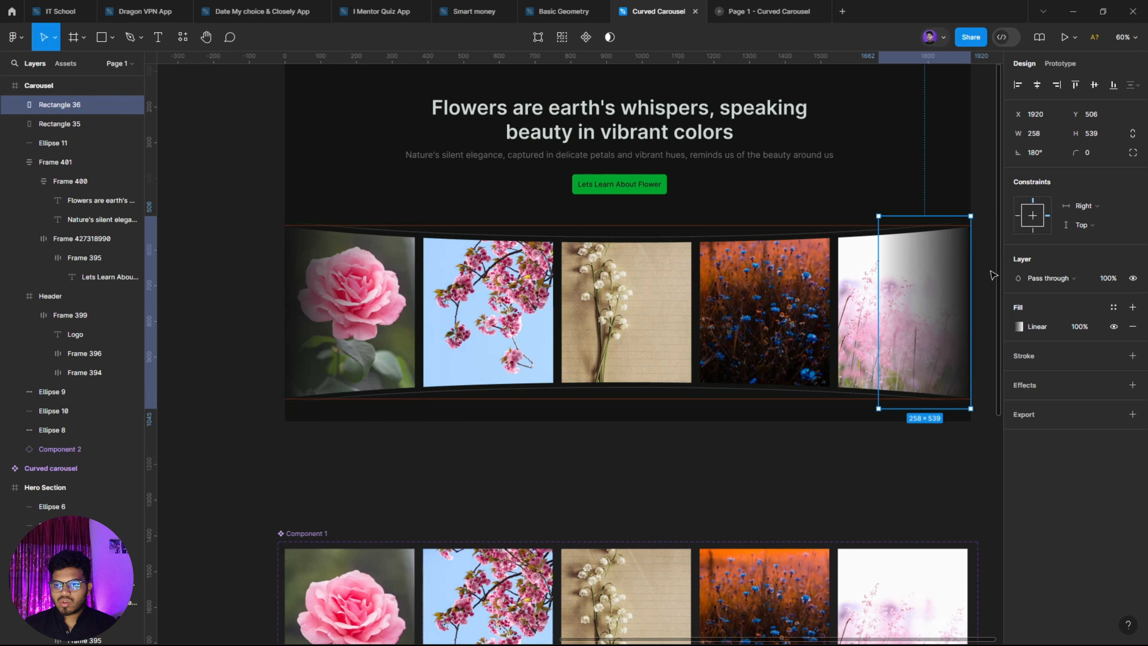
drag(985, 275, 955, 401)
click(937, 422)
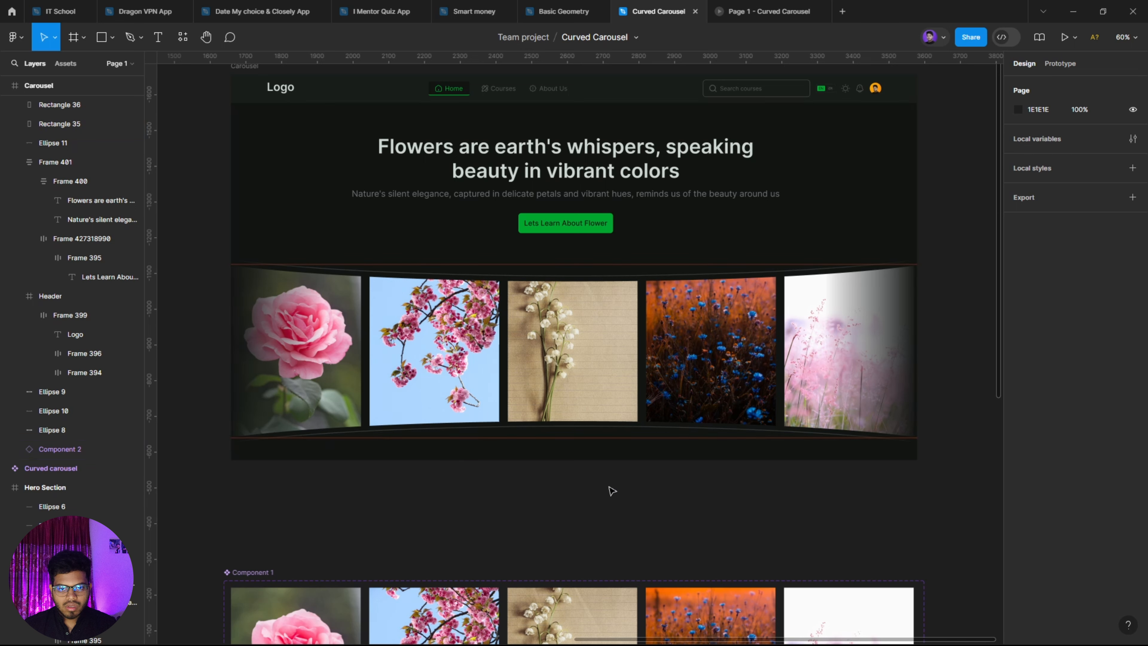
Add a prototype connection from the Frame 1 variant to the Frame 2 variant in Component 1.
scroll(601, 487, down, 2)
scroll(602, 487, right, 1)
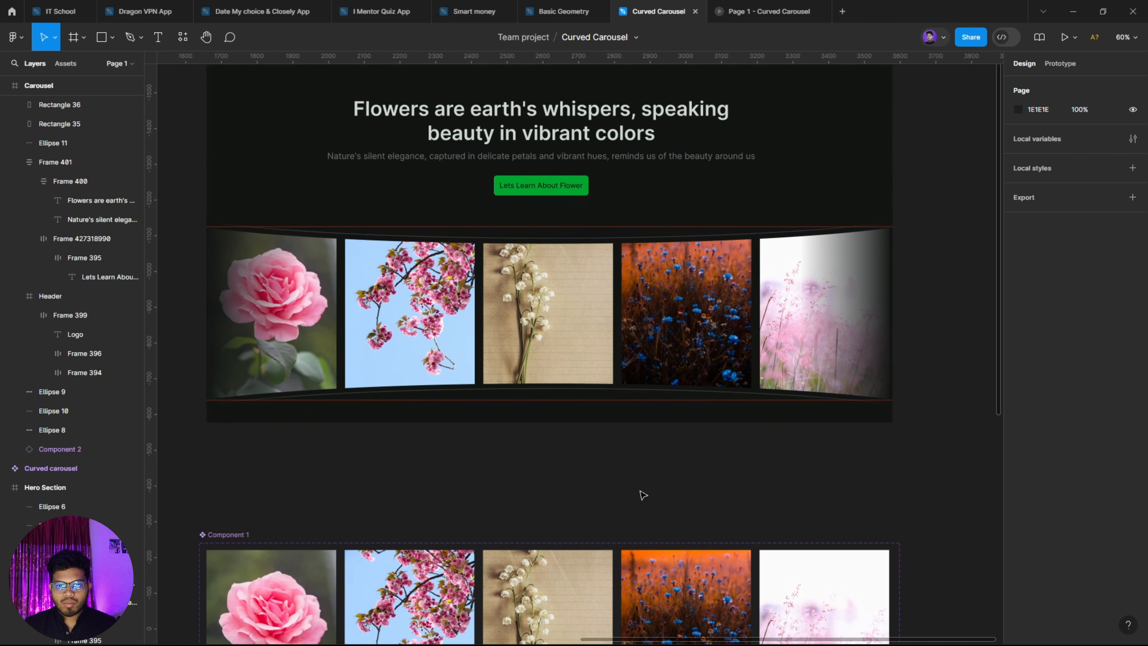
scroll(641, 495, up, 2)
scroll(641, 495, left, 1)
scroll(638, 500, down, 10)
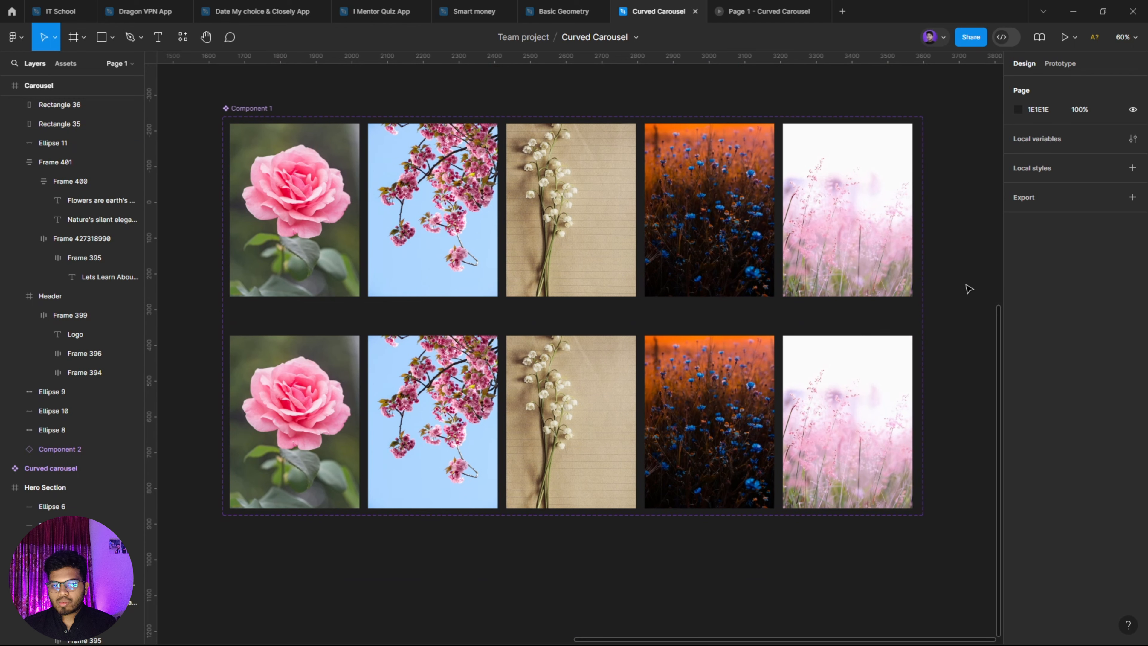
scroll(965, 299, up, 1)
click(1078, 68)
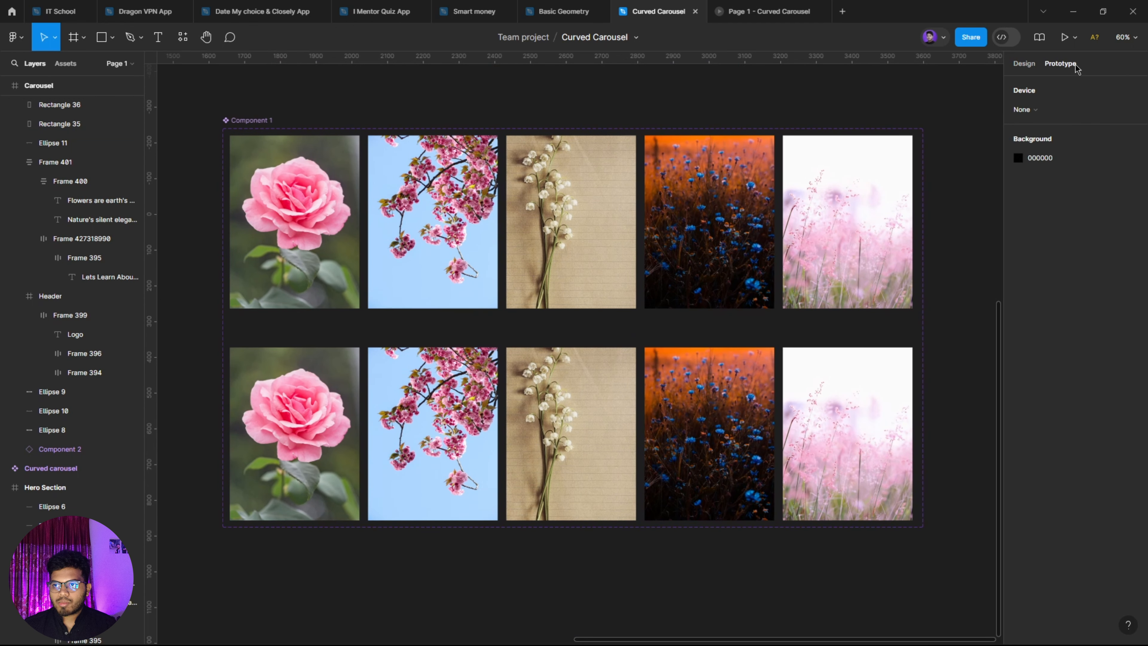
click(583, 201)
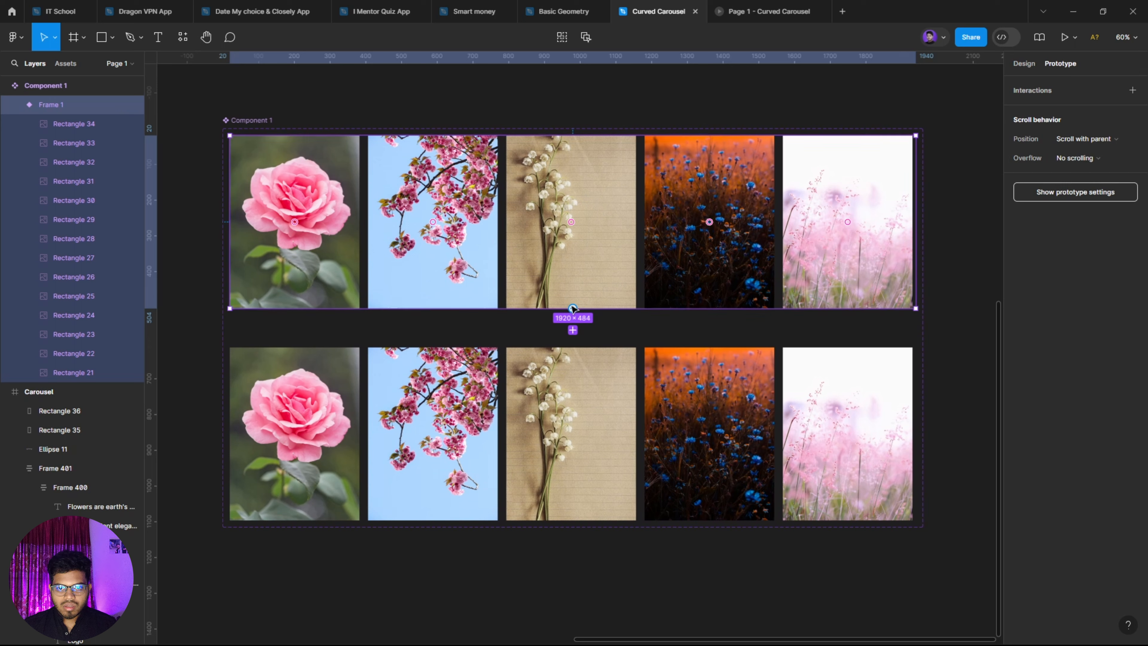
drag(572, 308, 586, 385)
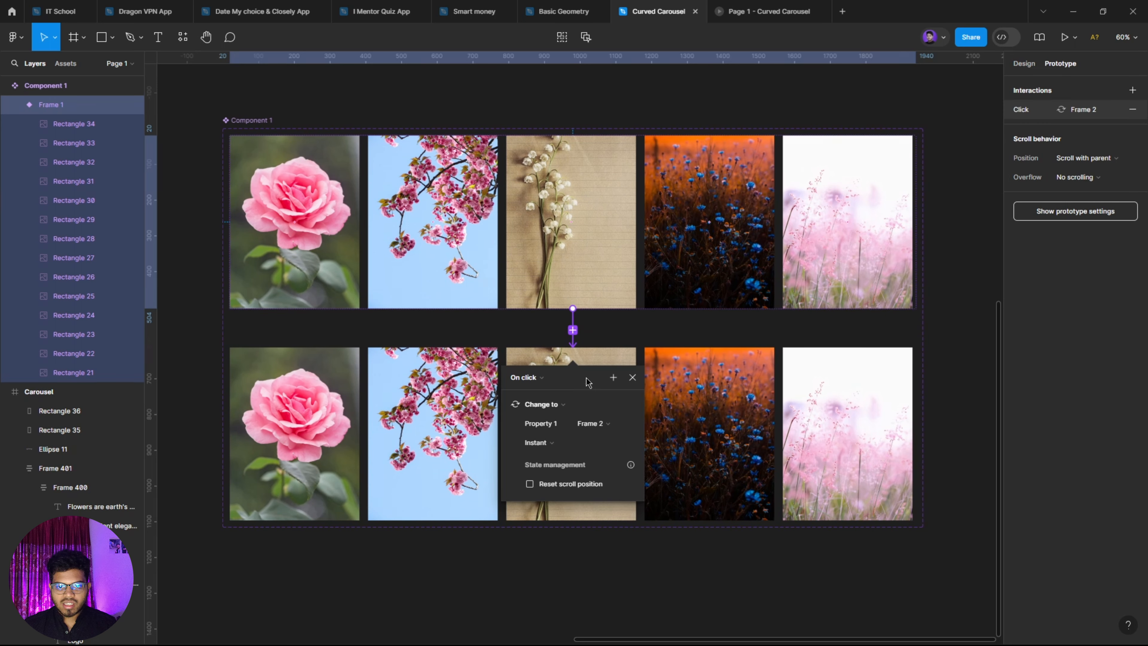
Set the interaction's trigger to After delay with a delay of 1 ms.
click(534, 378)
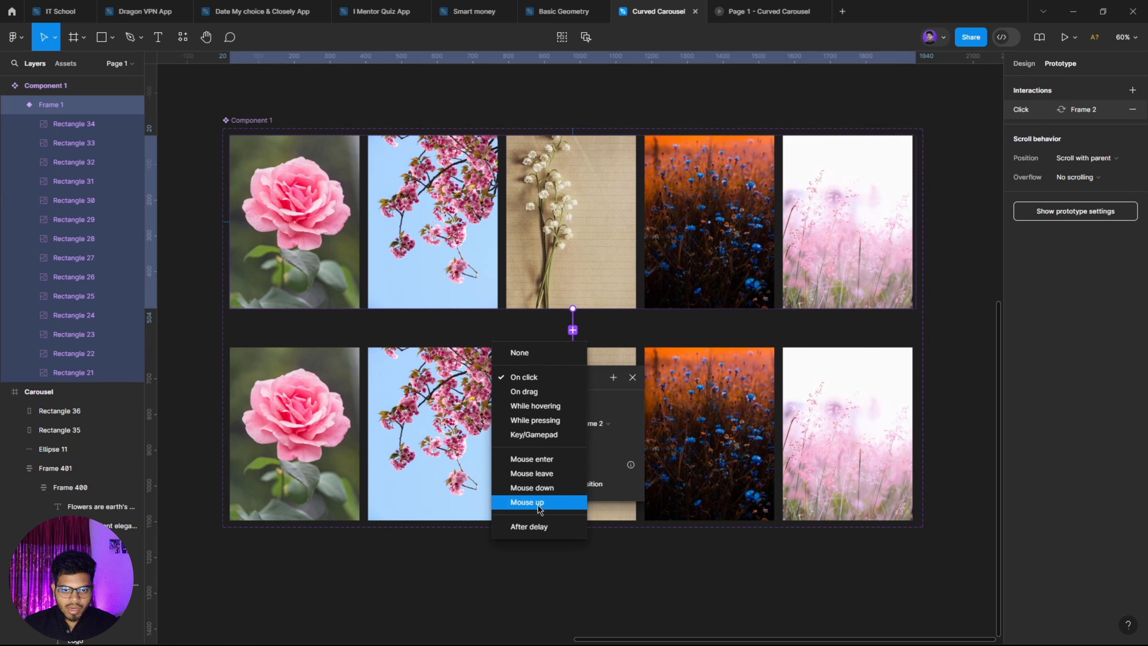
click(540, 527)
click(522, 397)
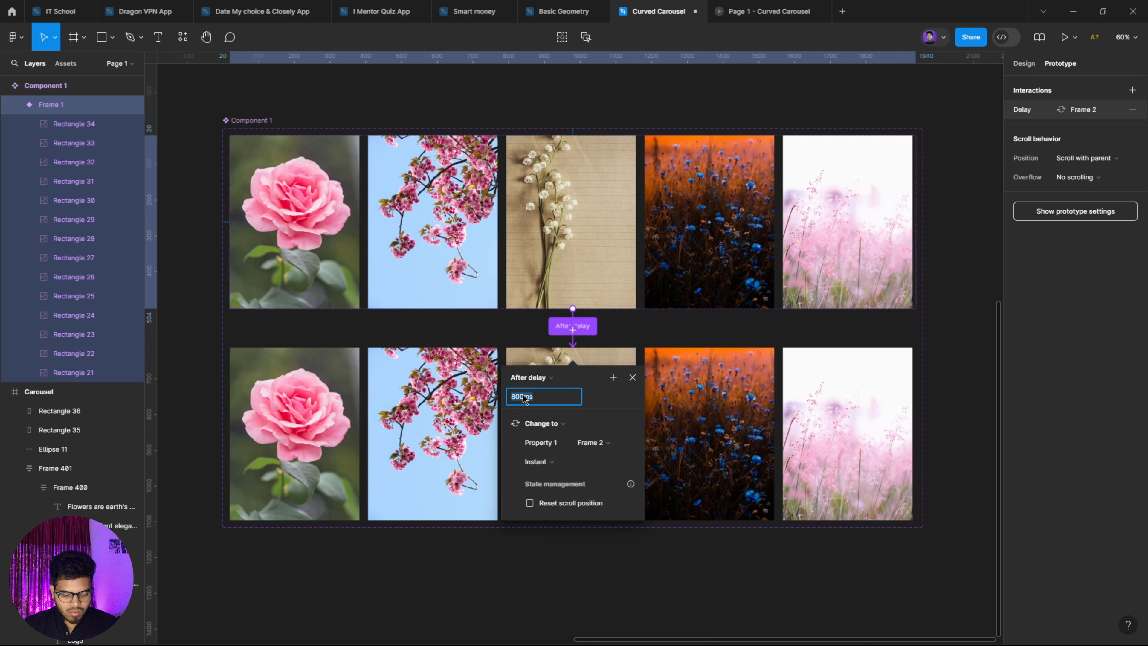
text(1)
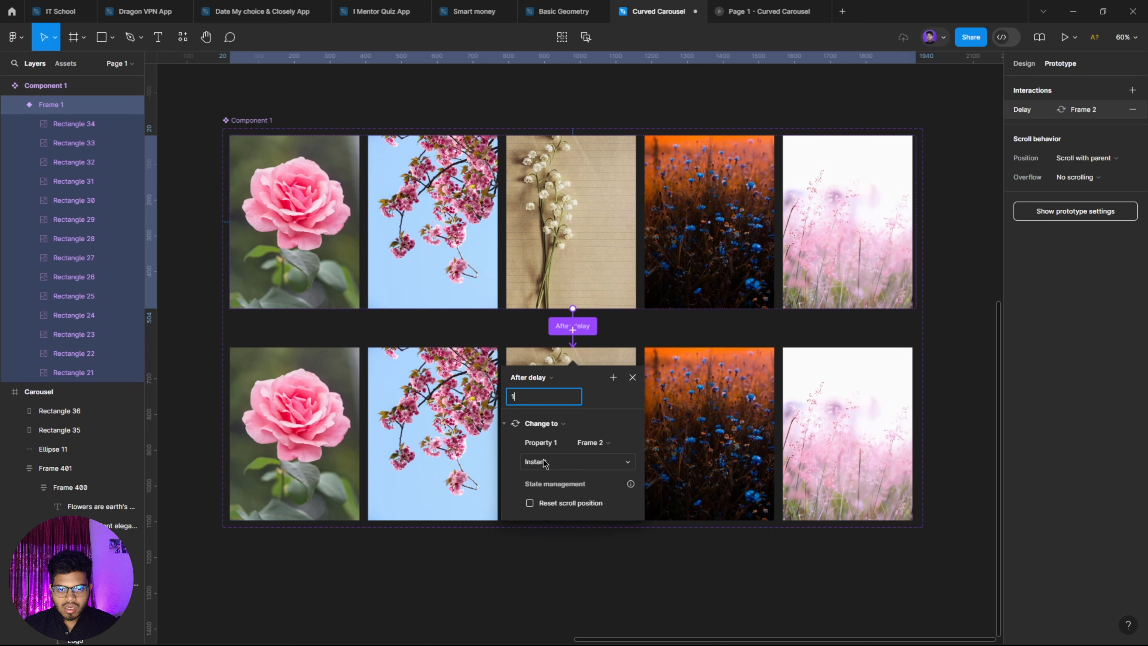
Set the Frame 1 to Frame 2 transition to Smart animate with Linear easing and a 10000 ms duration.
click(546, 466)
click(576, 489)
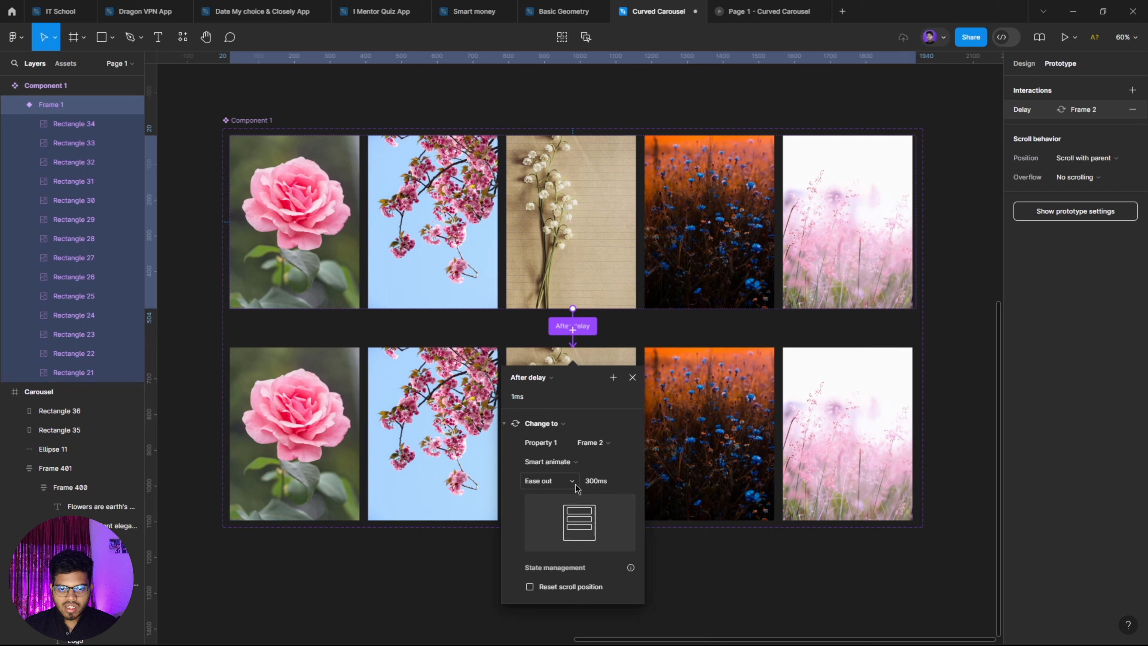
click(558, 482)
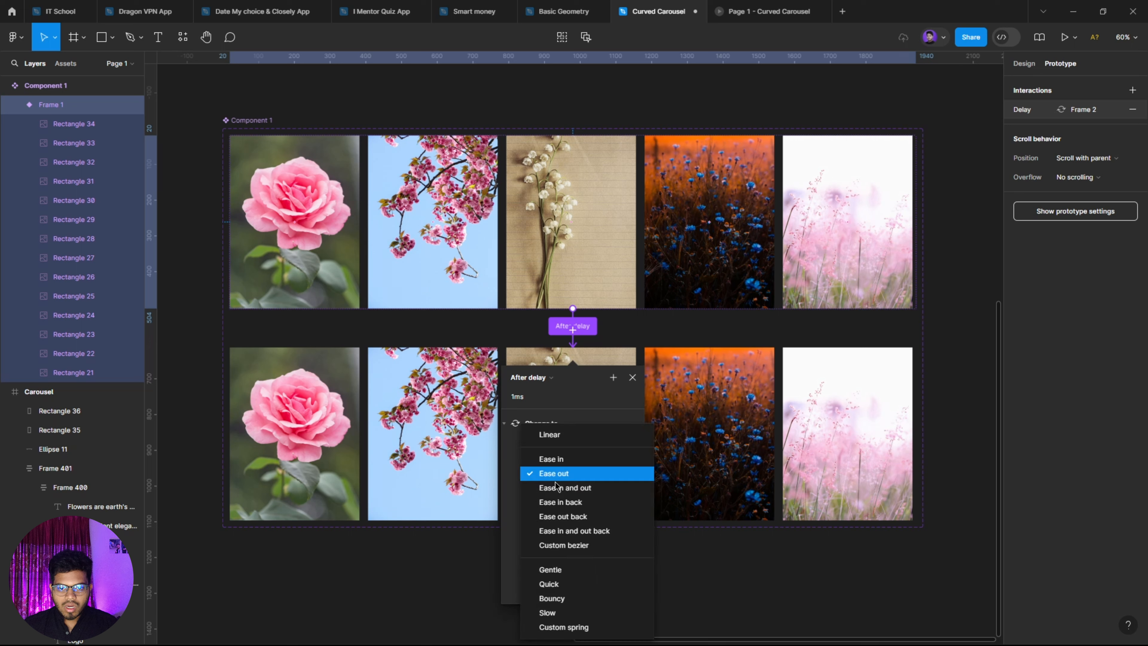
click(555, 443)
click(608, 484)
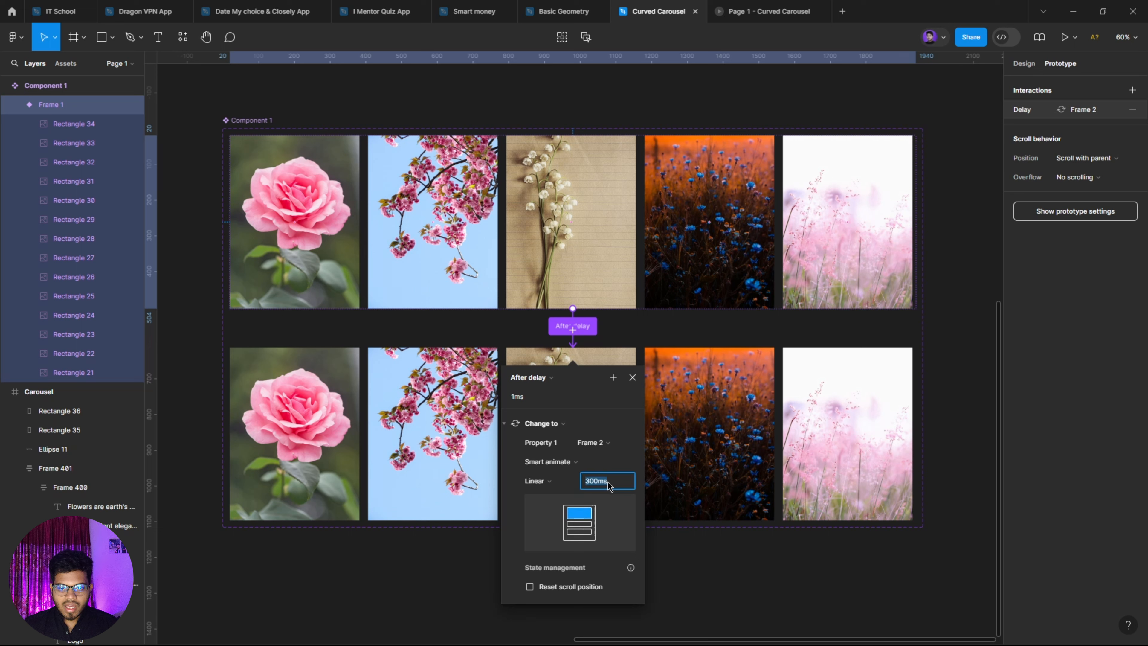
text(10000)
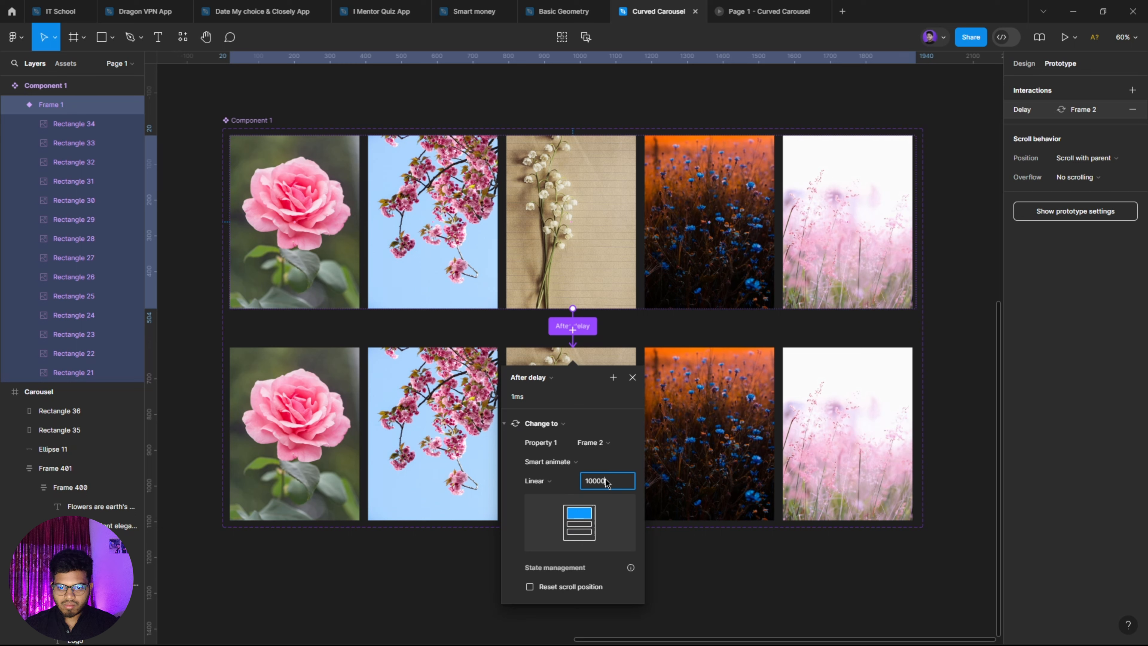
key(Return)
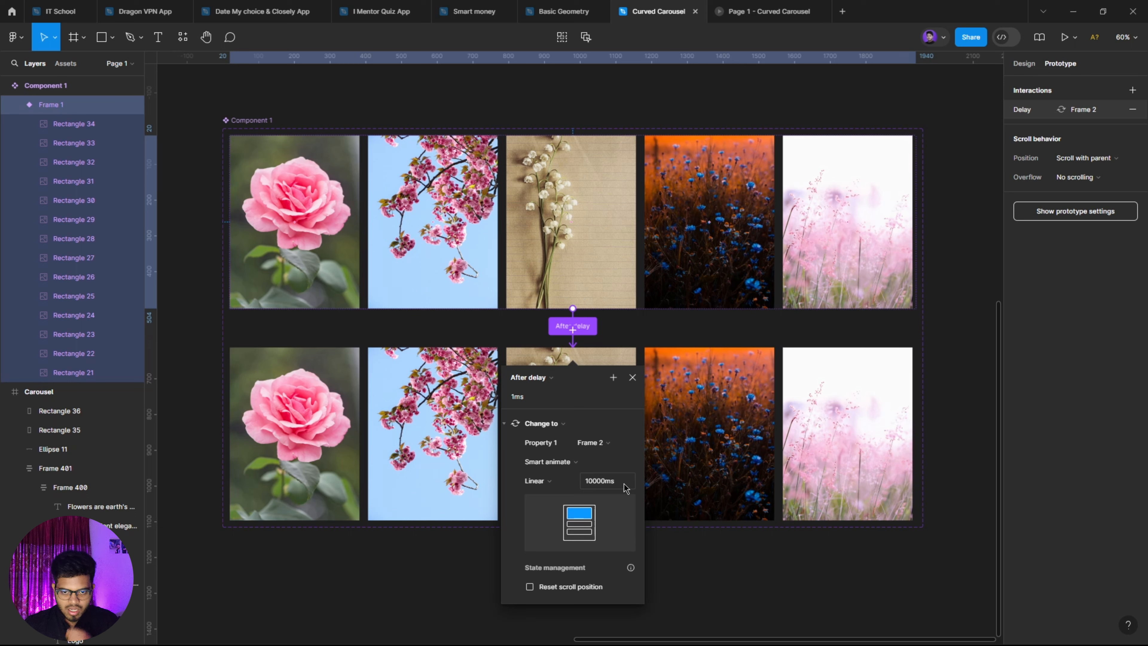
Connect the Frame 2 variant back to the Frame 1 variant with an After delay trigger of 1 ms.
click(746, 393)
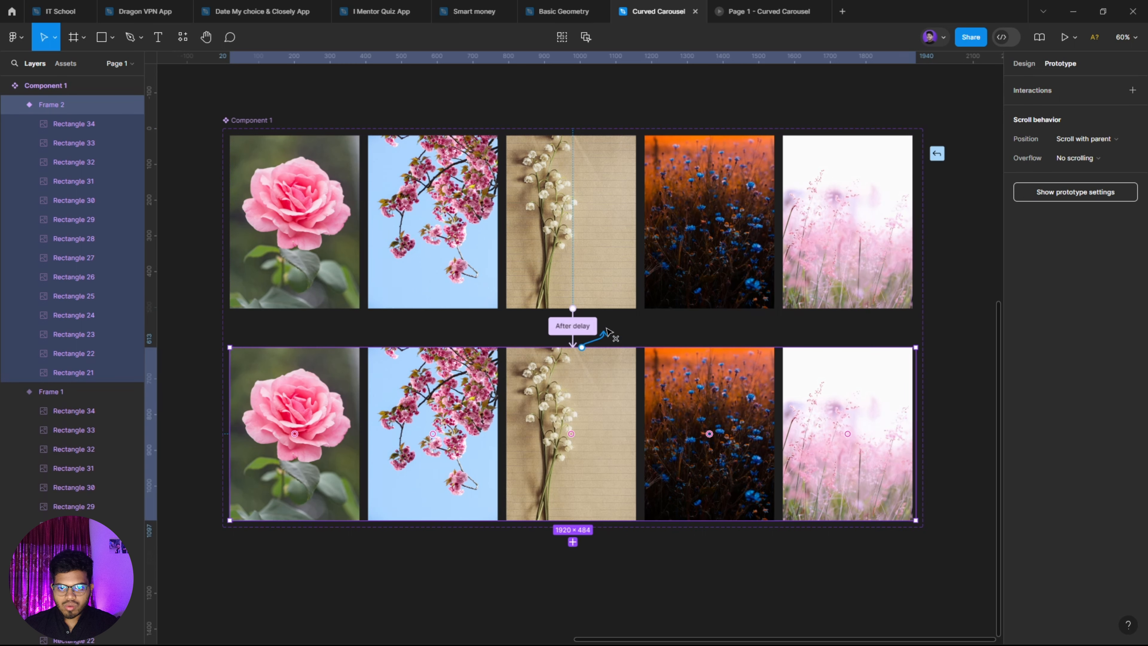
drag(604, 288, 604, 290)
click(530, 340)
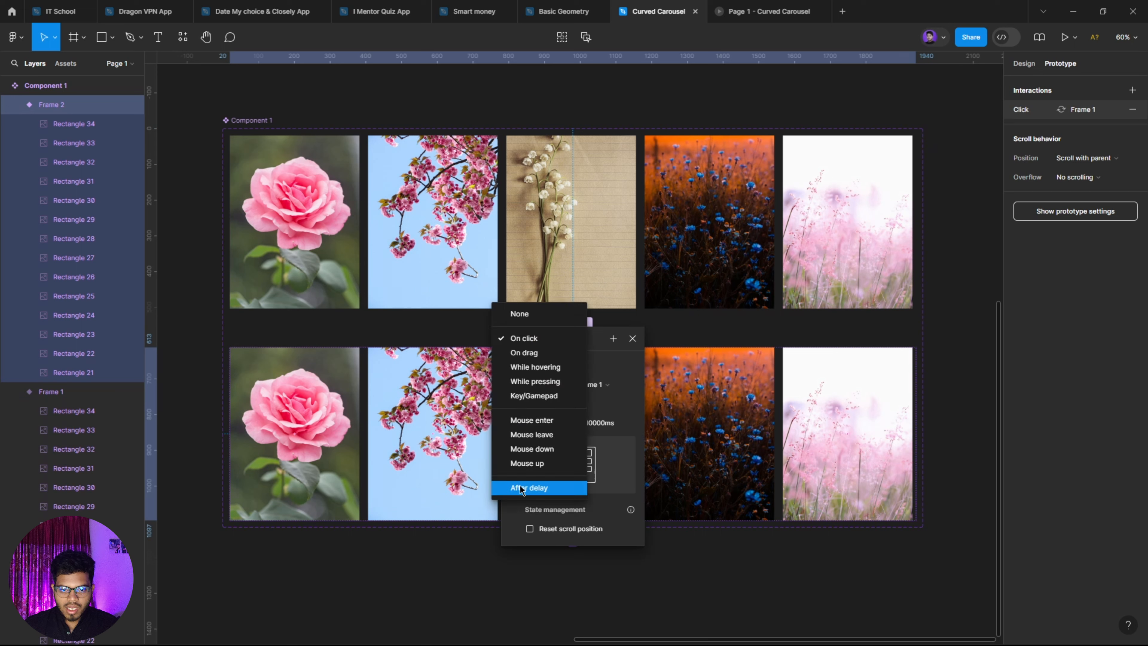
click(529, 488)
click(526, 365)
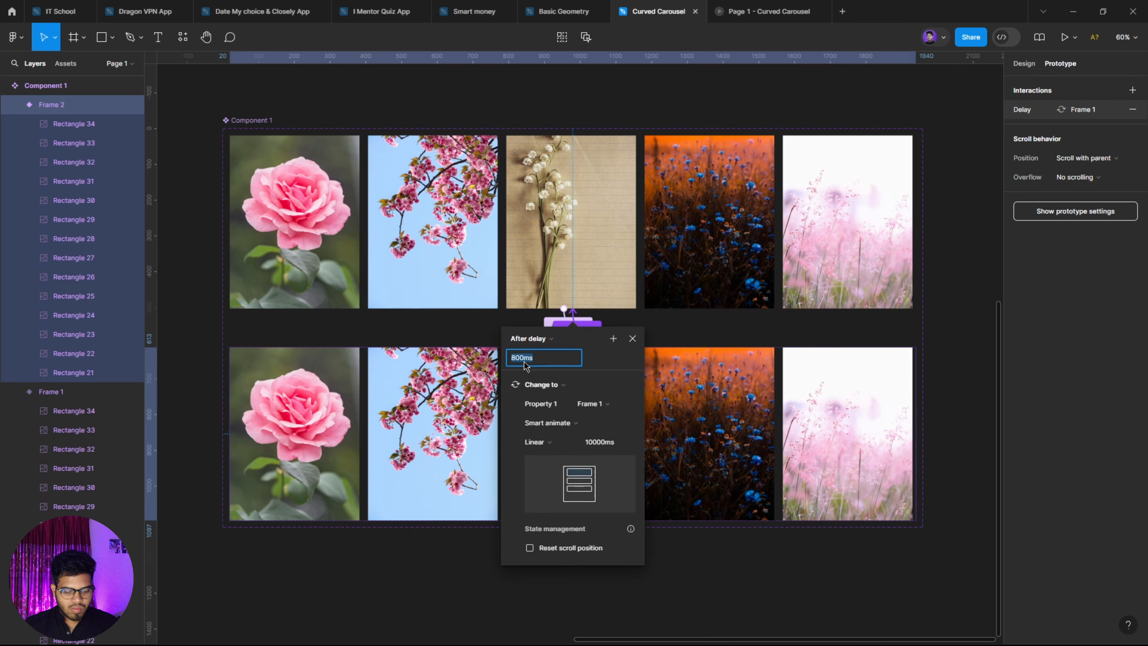
text(1)
Set the animation of the Frame 2 to Frame 1 interaction to Instant and close its settings.
click(564, 431)
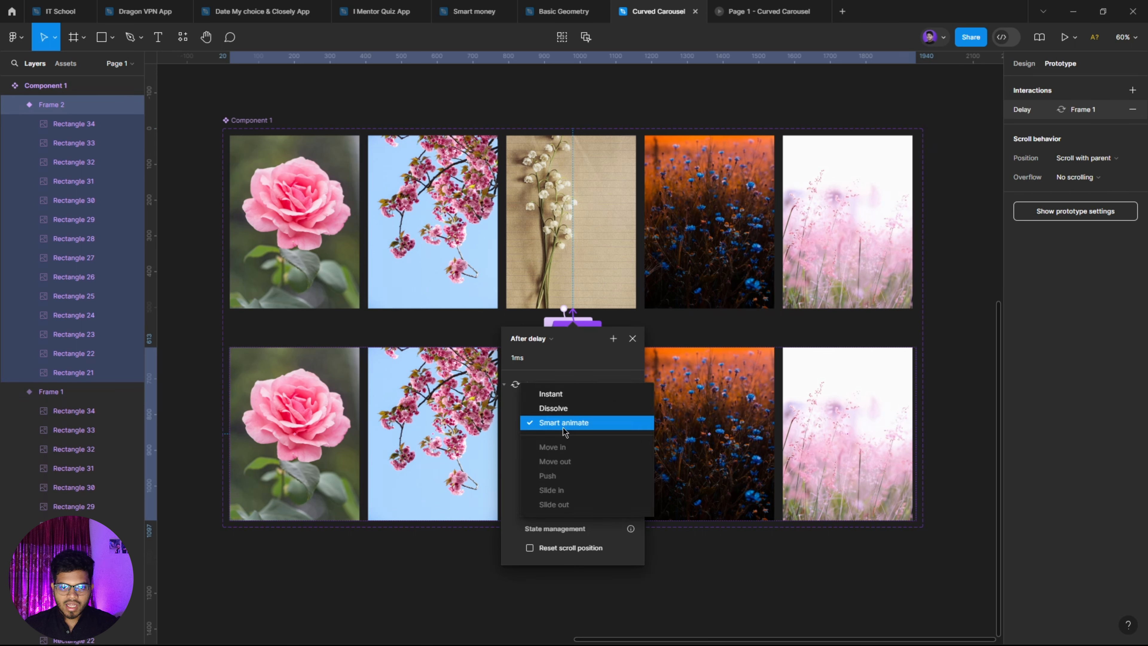
click(559, 394)
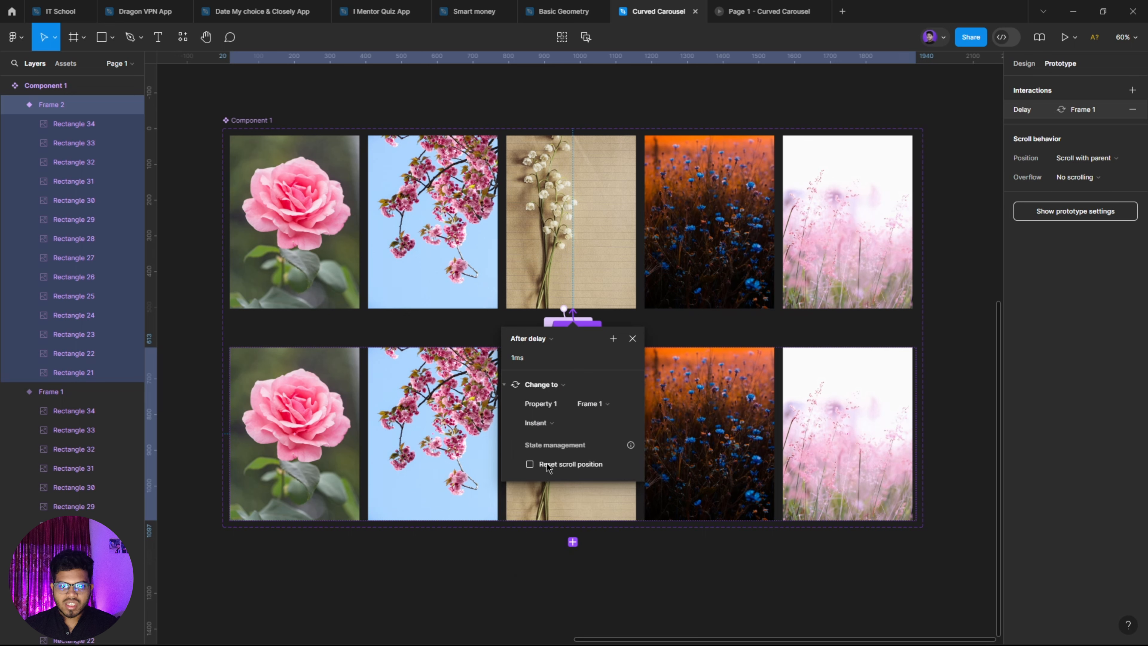
click(792, 574)
Leave prototype editing and return to the page's design settings.
drag(976, 321, 963, 347)
scroll(963, 347, up, 3)
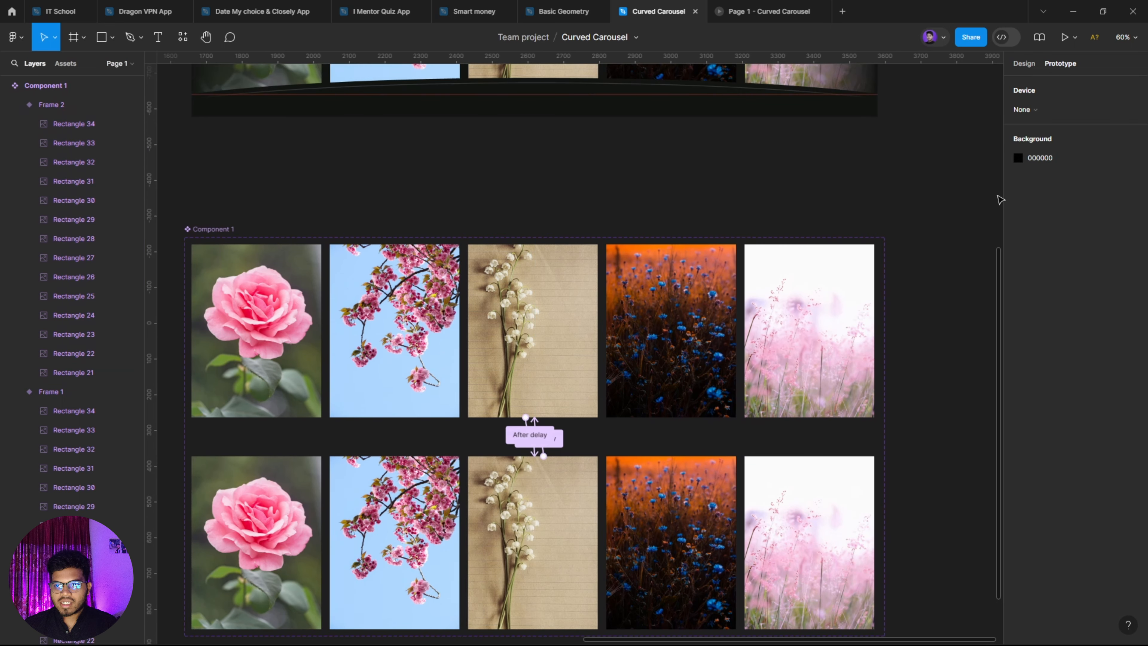
click(1024, 63)
scroll(720, 218, down, 5)
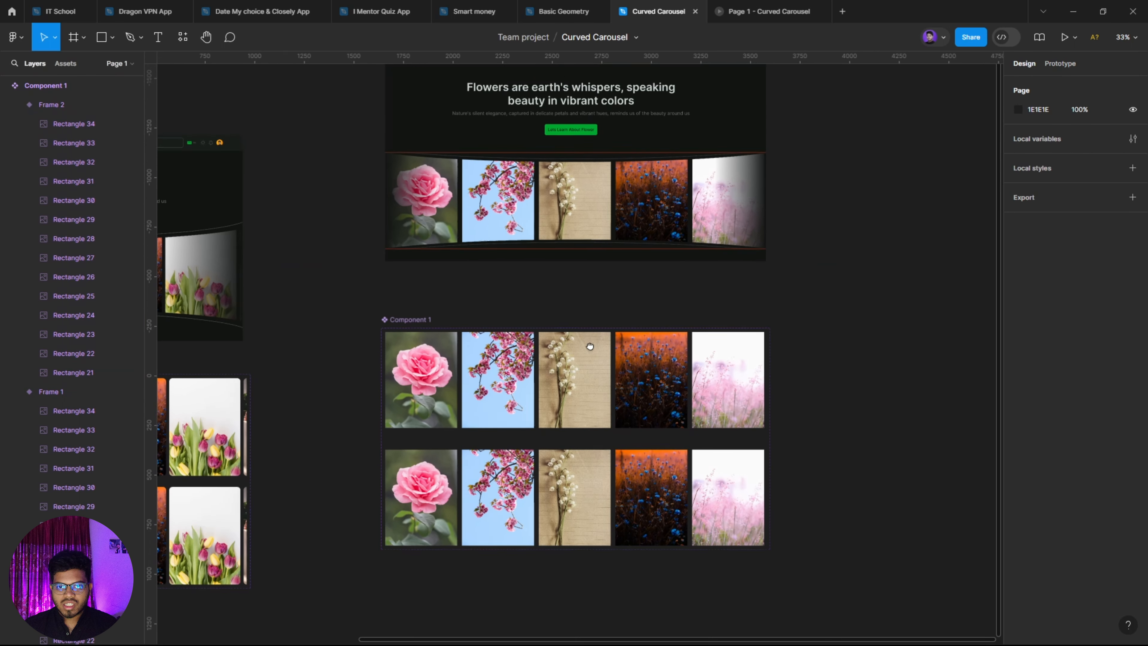